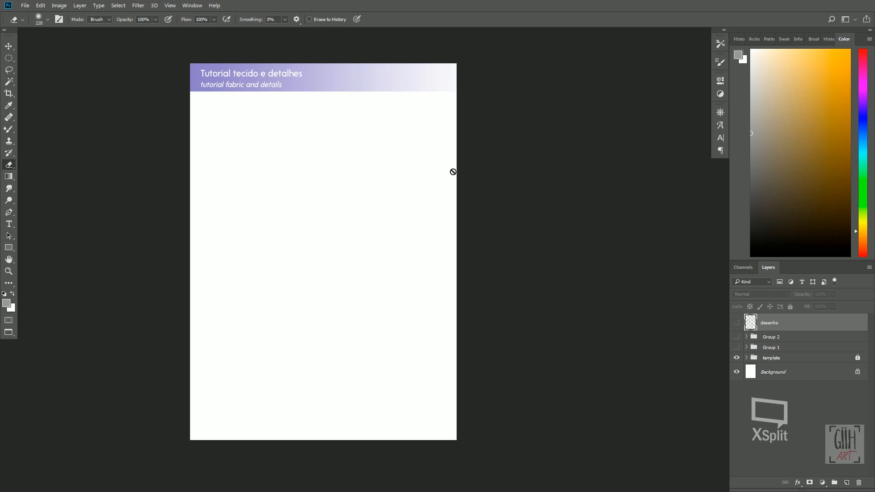
Step: Place the reference image board over the blank tutorial canvas and enlarge its costume and jewellery pictures
{"action": "left_click_drag", "start_coordinate": [364, 125], "coordinate": [391, 132]}
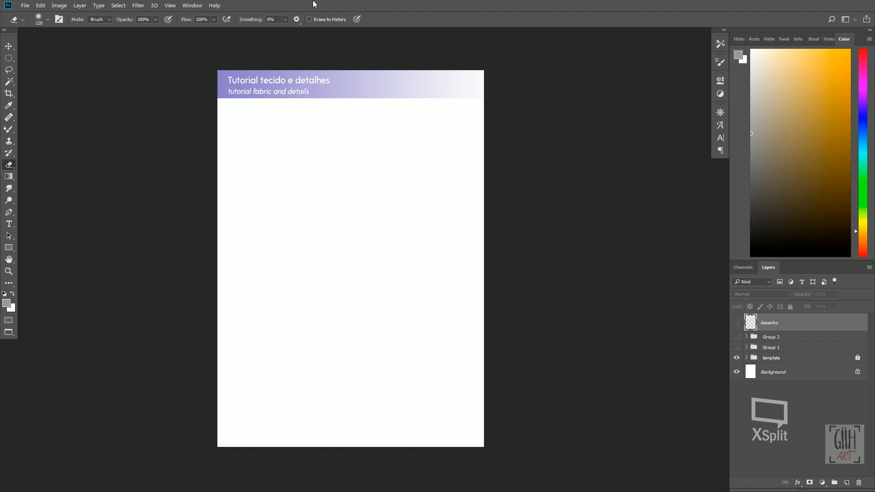
{"action": "left_click_drag", "start_coordinate": [285, 0], "coordinate": [302, 56]}
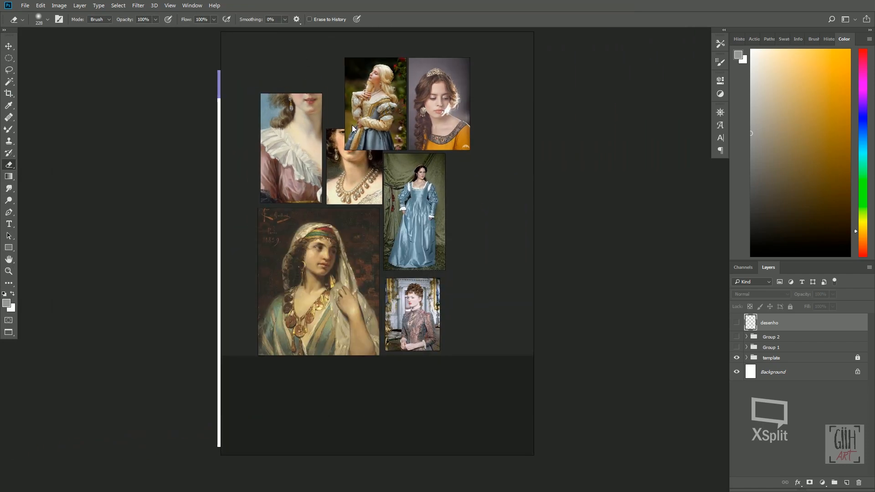
{"action": "scroll", "coordinate": [368, 70], "scroll_direction": "up", "scroll_amount": 2}
{"action": "scroll", "coordinate": [398, 117], "scroll_direction": "down", "scroll_amount": 1}
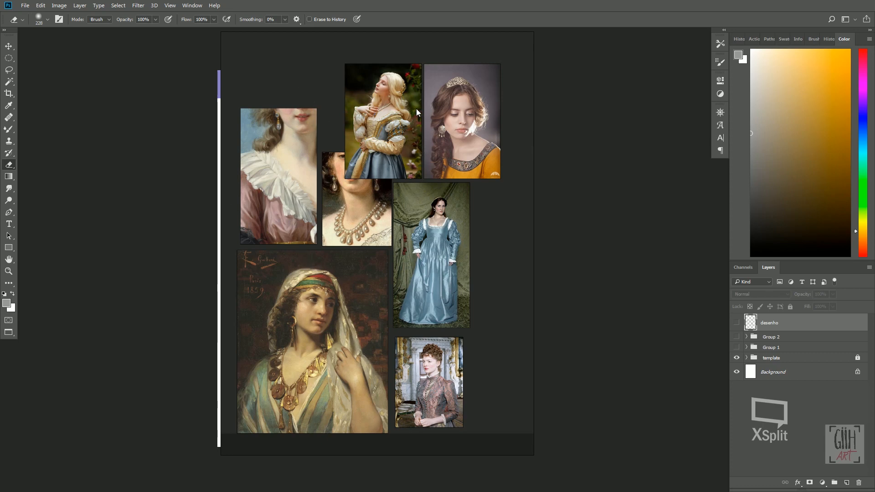
{"action": "key", "text": "ctrl+plus"}
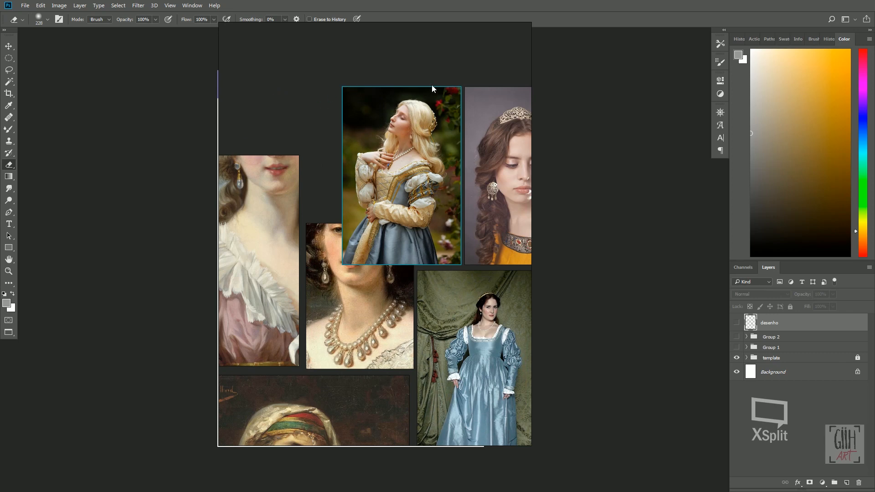
Step: Examine the gold and blue gown worn by the blonde woman, comparing close details of bodice and sleeves with the whole picture
{"action": "scroll", "coordinate": [431, 85], "scroll_direction": "up", "scroll_amount": 1}
{"action": "scroll", "coordinate": [400, 146], "scroll_direction": "up", "scroll_amount": 1}
{"action": "scroll", "coordinate": [400, 146], "scroll_direction": "down", "scroll_amount": 1}
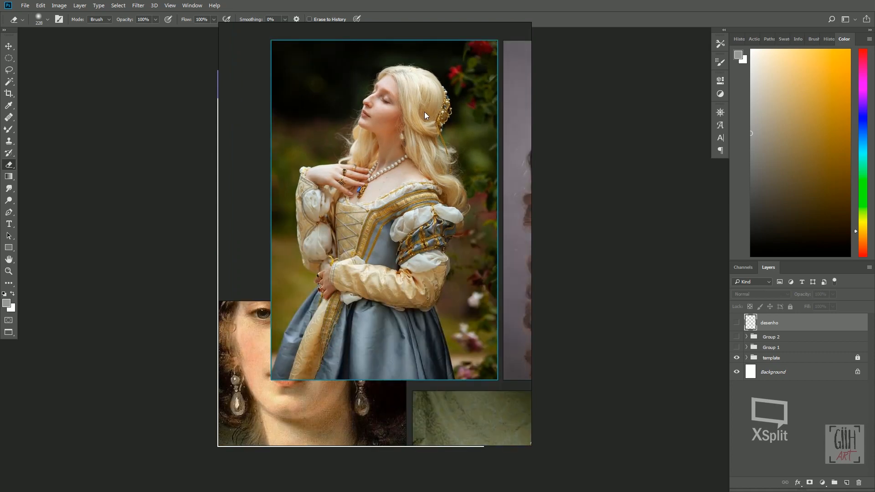
{"action": "scroll", "coordinate": [353, 239], "scroll_direction": "up", "scroll_amount": 1}
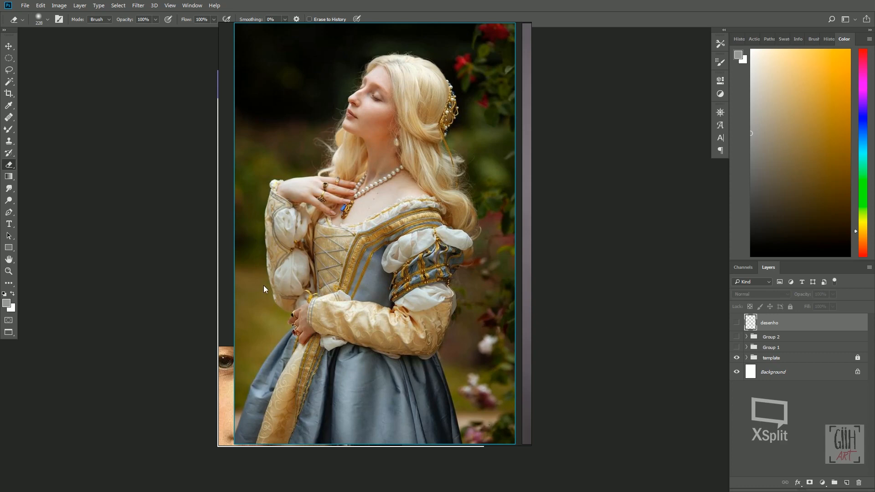
{"action": "scroll", "coordinate": [389, 239], "scroll_direction": "up", "scroll_amount": 2}
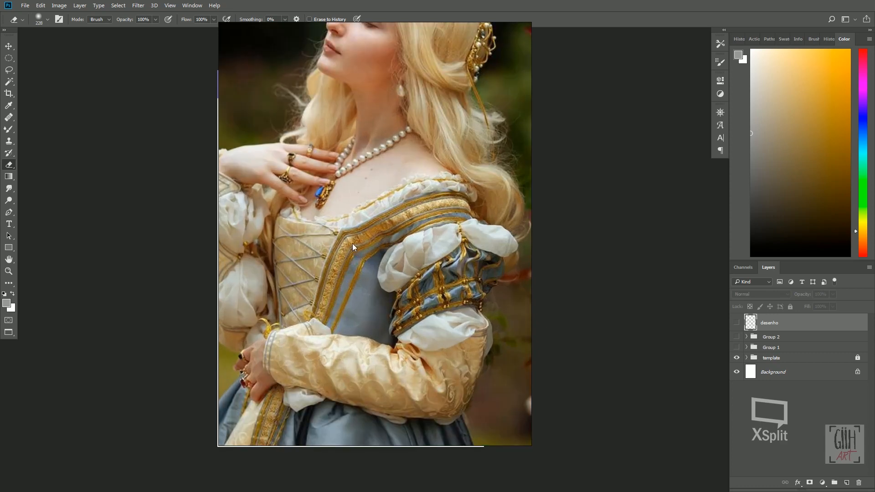
{"action": "scroll", "coordinate": [321, 297], "scroll_direction": "down", "scroll_amount": 2}
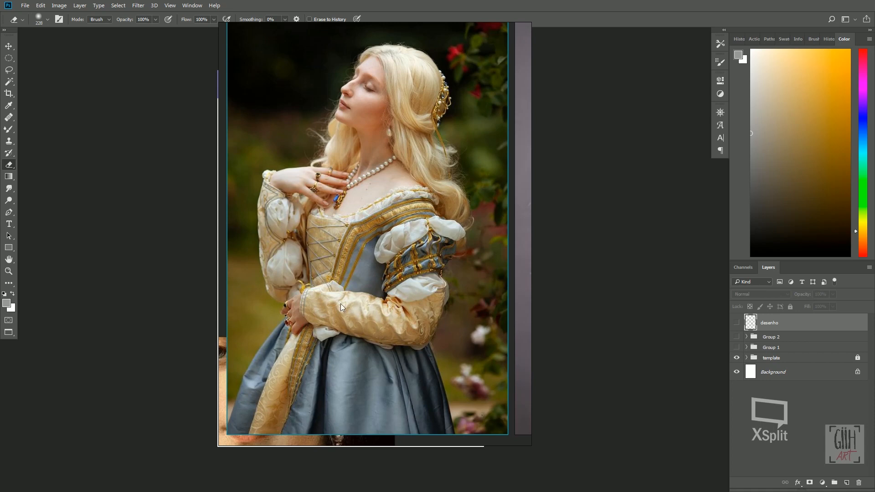
{"action": "scroll", "coordinate": [425, 274], "scroll_direction": "up", "scroll_amount": 2}
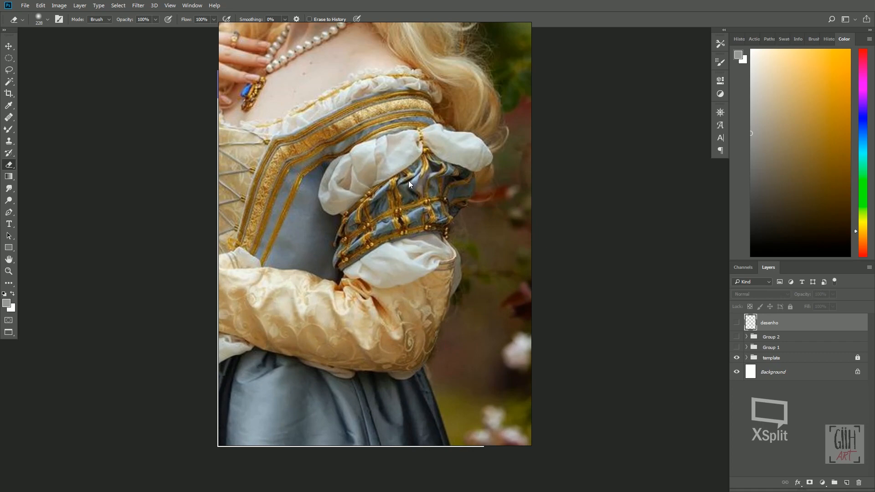
{"action": "scroll", "coordinate": [423, 138], "scroll_direction": "down", "scroll_amount": 3}
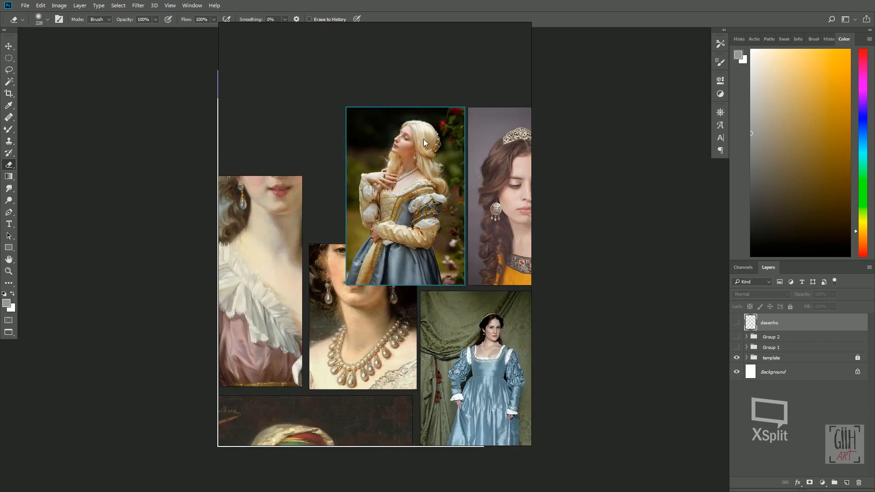
{"action": "scroll", "coordinate": [358, 102], "scroll_direction": "down", "scroll_amount": 1}
{"action": "scroll", "coordinate": [421, 105], "scroll_direction": "up", "scroll_amount": 2}
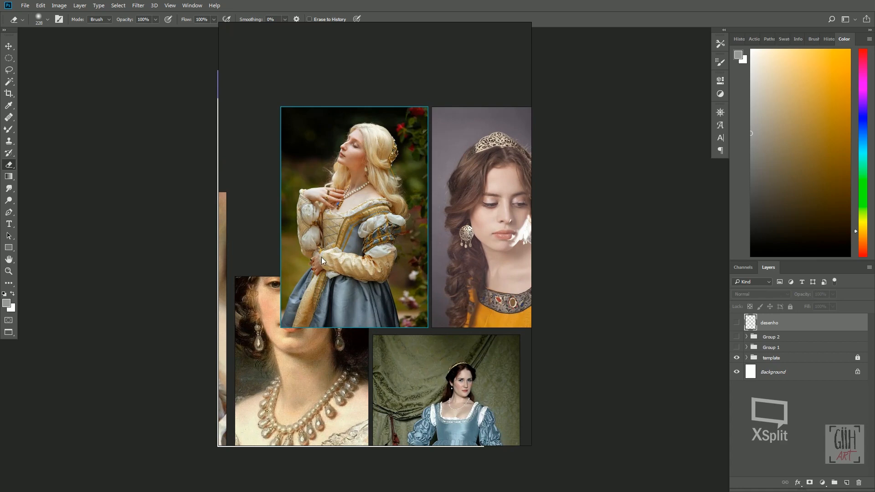
{"action": "scroll", "coordinate": [321, 257], "scroll_direction": "up", "scroll_amount": 2}
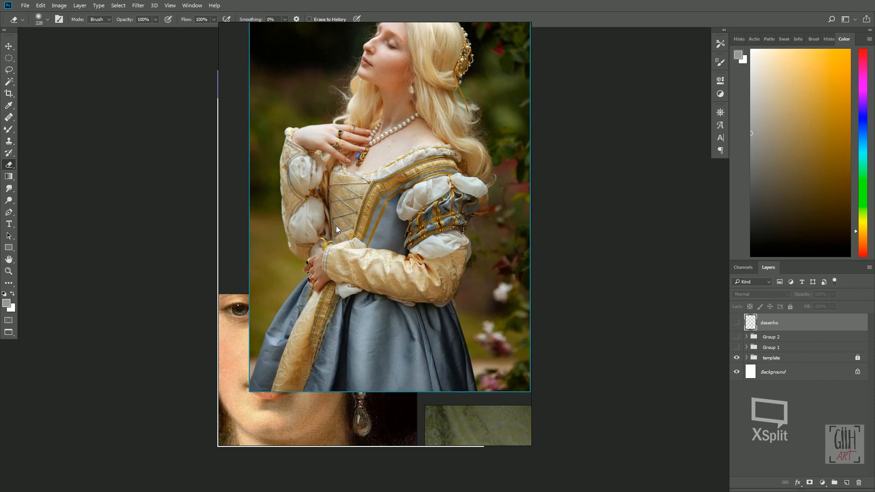
{"action": "scroll", "coordinate": [417, 283], "scroll_direction": "down", "scroll_amount": 3}
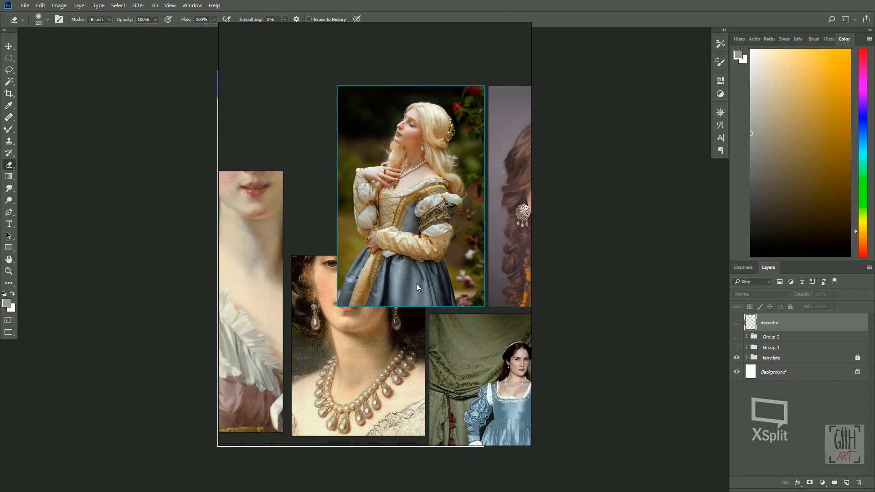
Step: Examine how the blue satin skirt folds below the waist in the blonde woman's photo, both close up and from afar
{"action": "scroll", "coordinate": [411, 232], "scroll_direction": "up", "scroll_amount": 5}
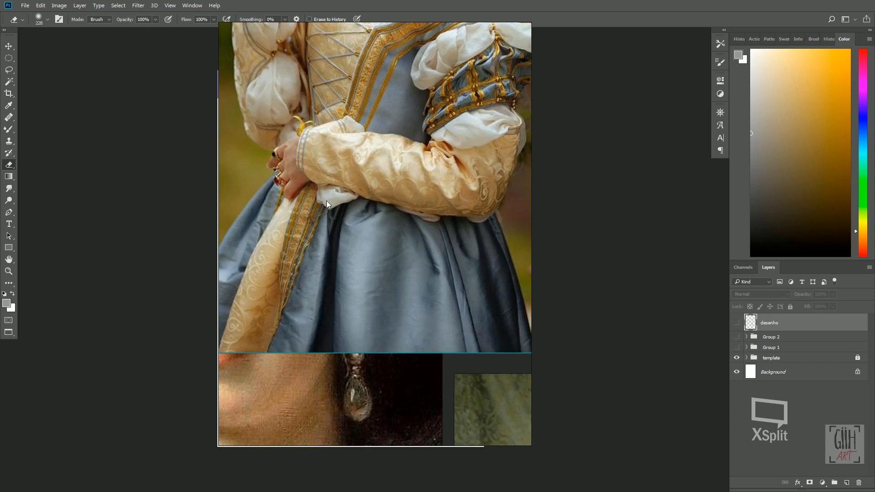
{"action": "scroll", "coordinate": [324, 187], "scroll_direction": "down", "scroll_amount": 3}
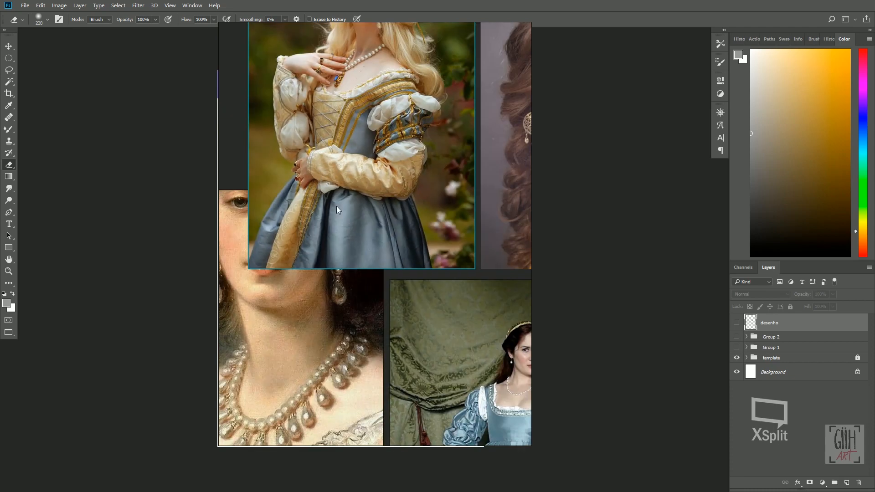
{"action": "scroll", "coordinate": [333, 196], "scroll_direction": "up", "scroll_amount": 3}
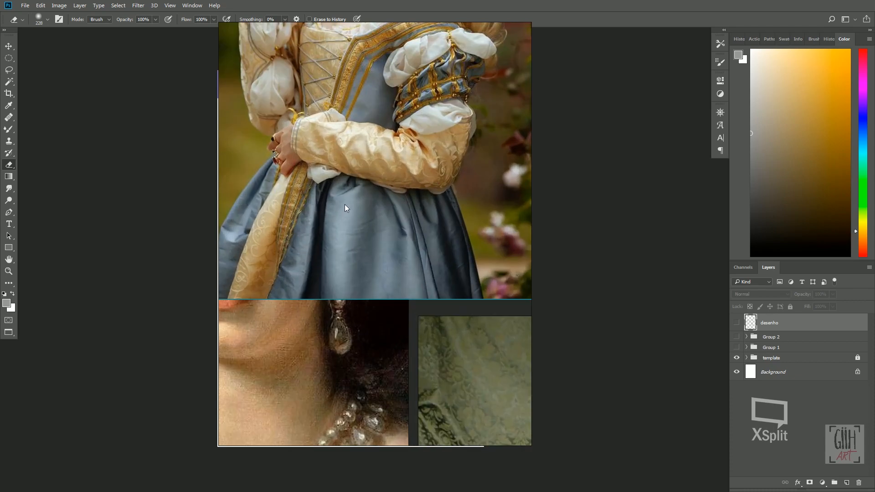
{"action": "scroll", "coordinate": [345, 203], "scroll_direction": "down", "scroll_amount": 3}
{"action": "scroll", "coordinate": [347, 193], "scroll_direction": "up", "scroll_amount": 3}
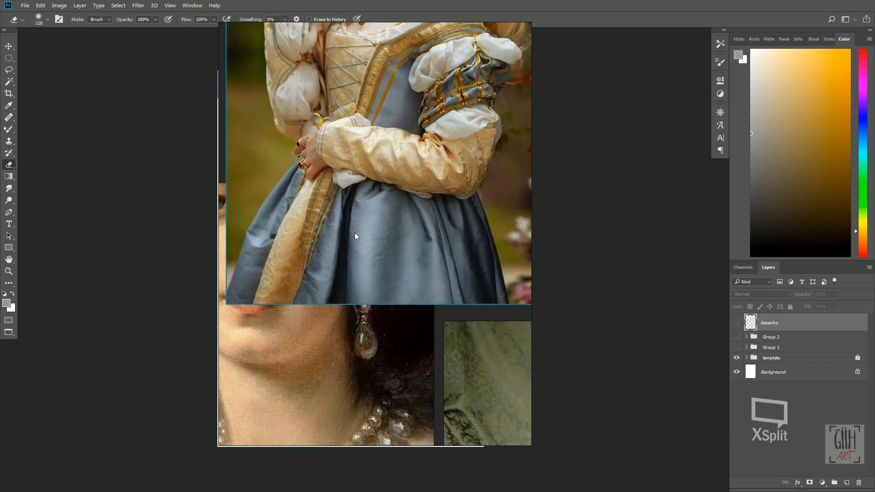
{"action": "scroll", "coordinate": [448, 265], "scroll_direction": "down", "scroll_amount": 2}
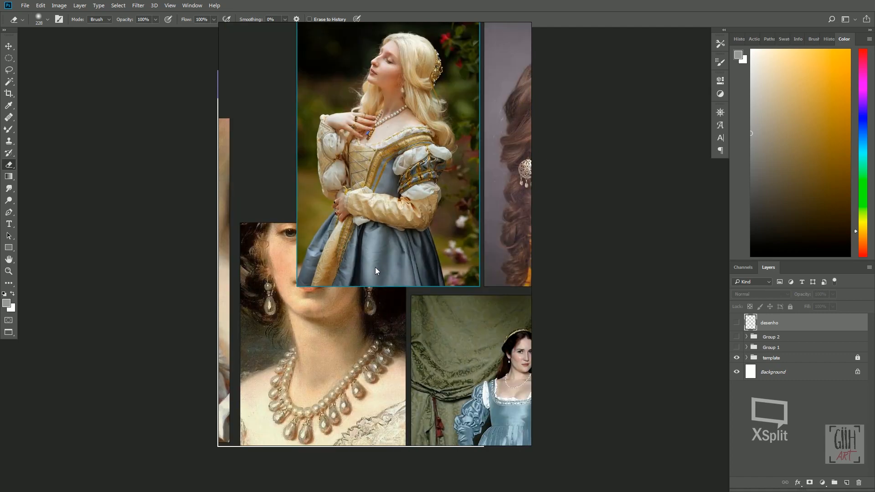
{"action": "scroll", "coordinate": [365, 246], "scroll_direction": "up", "scroll_amount": 3}
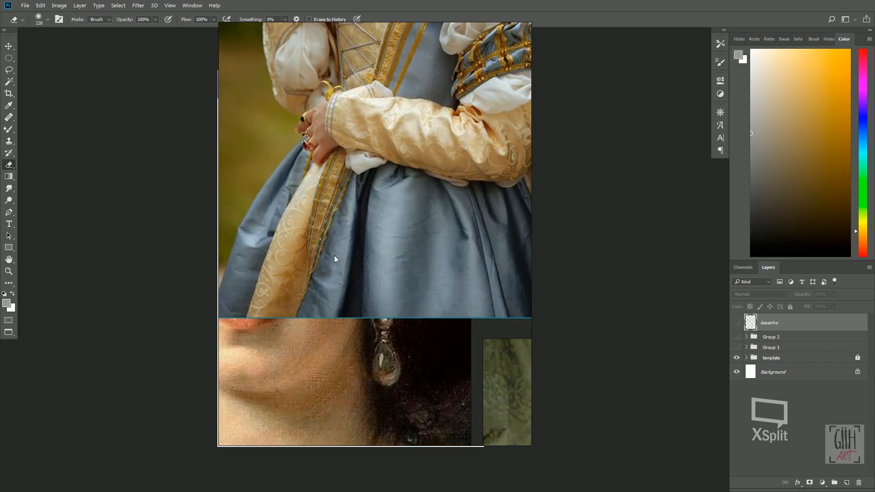
{"action": "scroll", "coordinate": [315, 217], "scroll_direction": "down", "scroll_amount": 3}
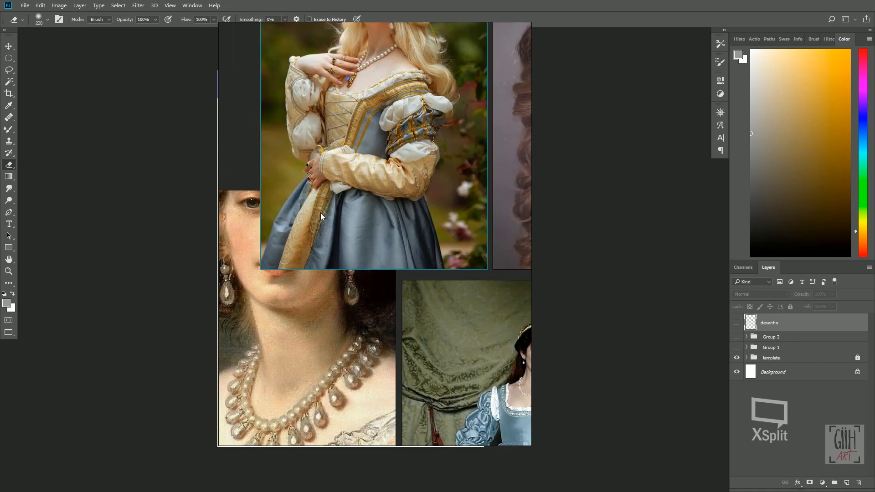
{"action": "scroll", "coordinate": [321, 214], "scroll_direction": "up", "scroll_amount": 3}
{"action": "scroll", "coordinate": [346, 242], "scroll_direction": "down", "scroll_amount": 2}
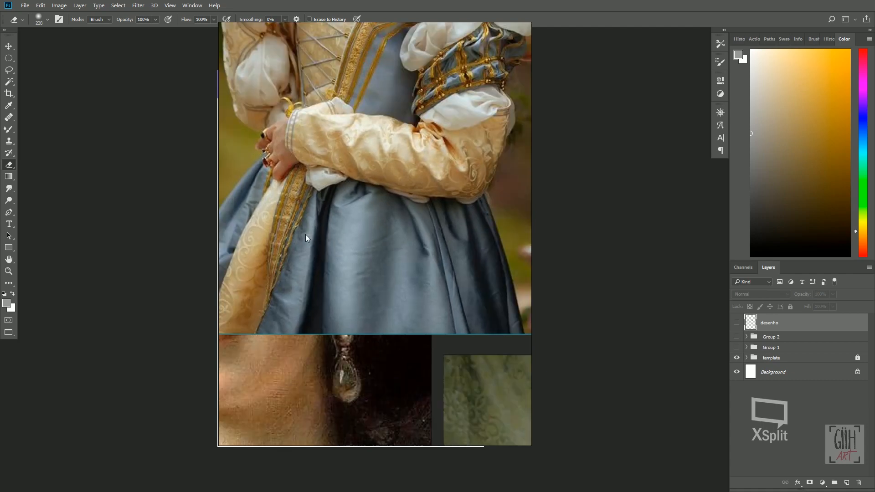
{"action": "scroll", "coordinate": [390, 238], "scroll_direction": "down", "scroll_amount": 4}
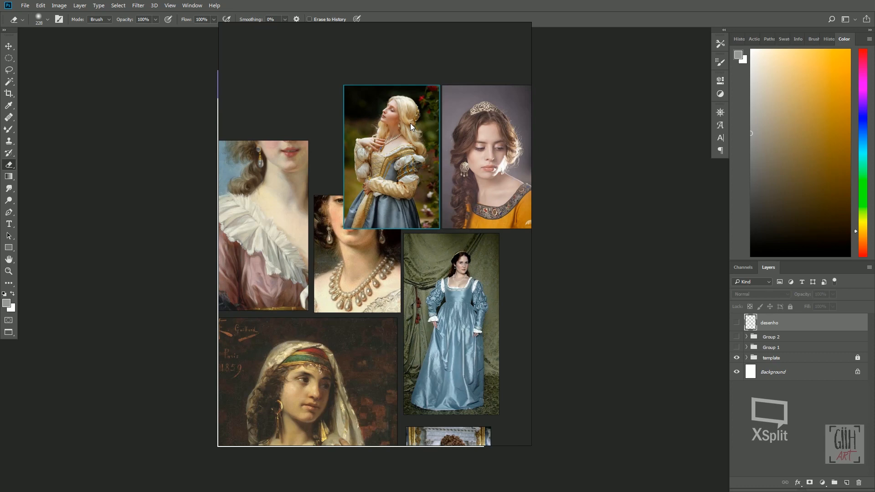
Step: Study the puffed white and blue upper sleeve with gold trim in the blonde woman's photo
{"action": "scroll", "coordinate": [398, 165], "scroll_direction": "up", "scroll_amount": 4}
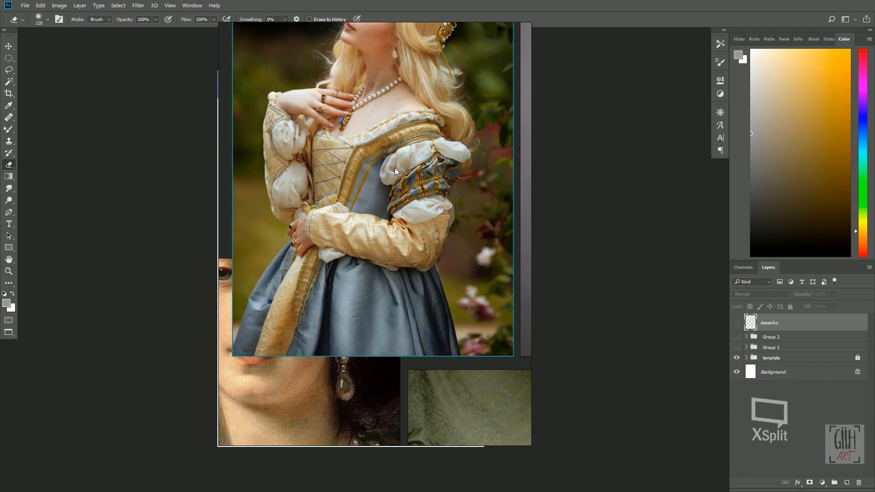
{"action": "scroll", "coordinate": [401, 86], "scroll_direction": "up", "scroll_amount": 2}
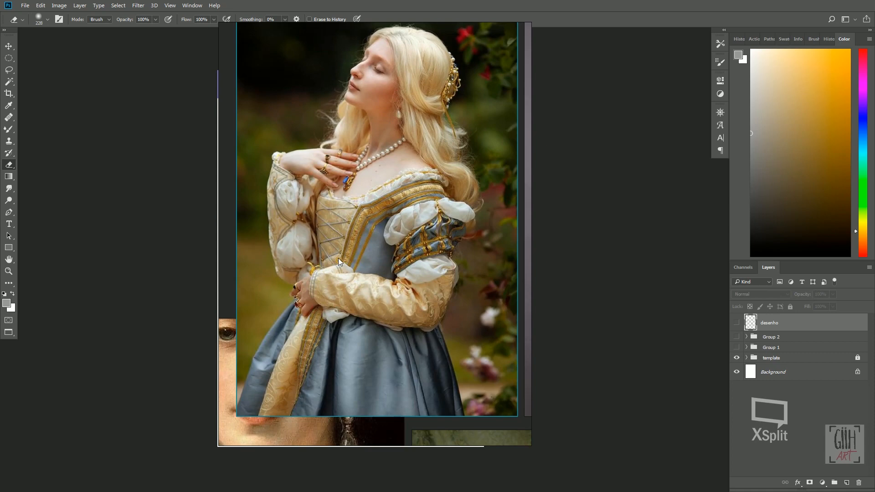
{"action": "scroll", "coordinate": [445, 237], "scroll_direction": "up", "scroll_amount": 2}
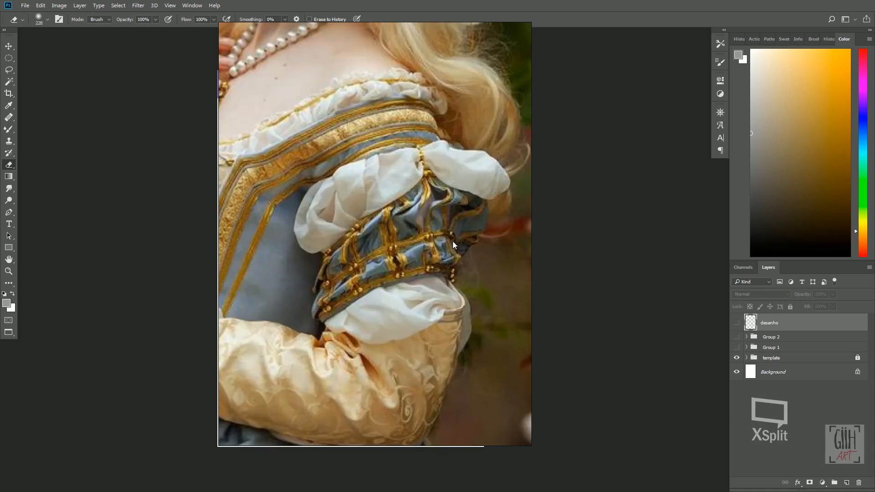
{"action": "scroll", "coordinate": [428, 123], "scroll_direction": "down", "scroll_amount": 1}
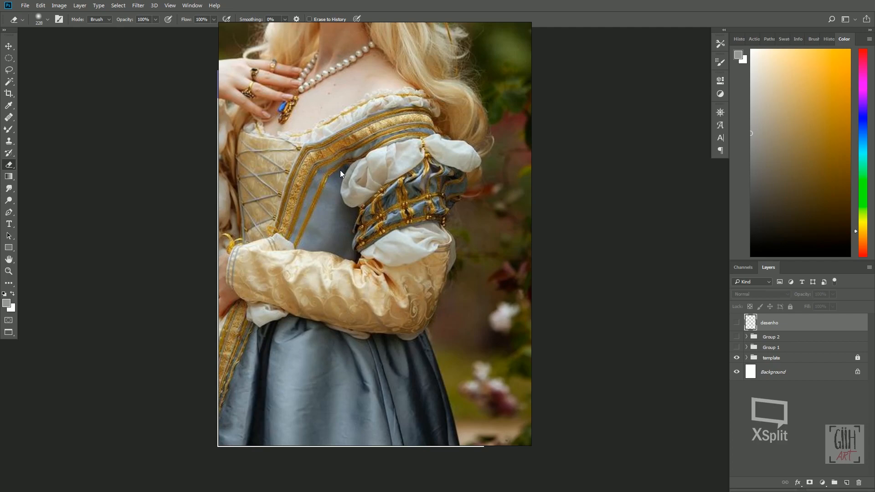
{"action": "scroll", "coordinate": [477, 135], "scroll_direction": "down", "scroll_amount": 3}
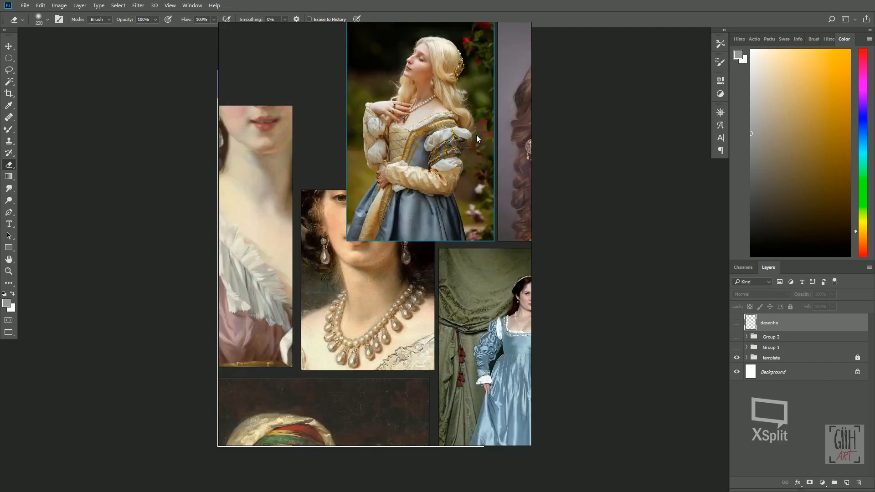
{"action": "scroll", "coordinate": [465, 146], "scroll_direction": "up", "scroll_amount": 5}
{"action": "scroll", "coordinate": [419, 175], "scroll_direction": "down", "scroll_amount": 3}
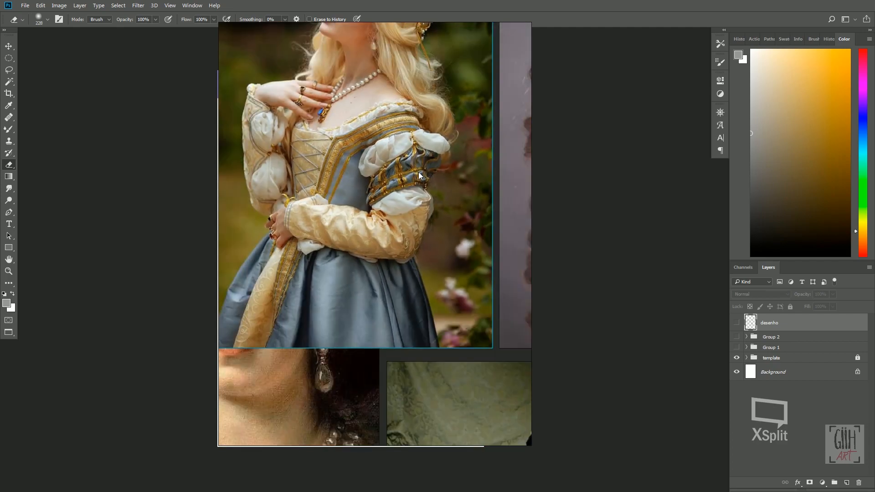
{"action": "scroll", "coordinate": [385, 131], "scroll_direction": "up", "scroll_amount": 3}
{"action": "scroll", "coordinate": [384, 131], "scroll_direction": "down", "scroll_amount": 2}
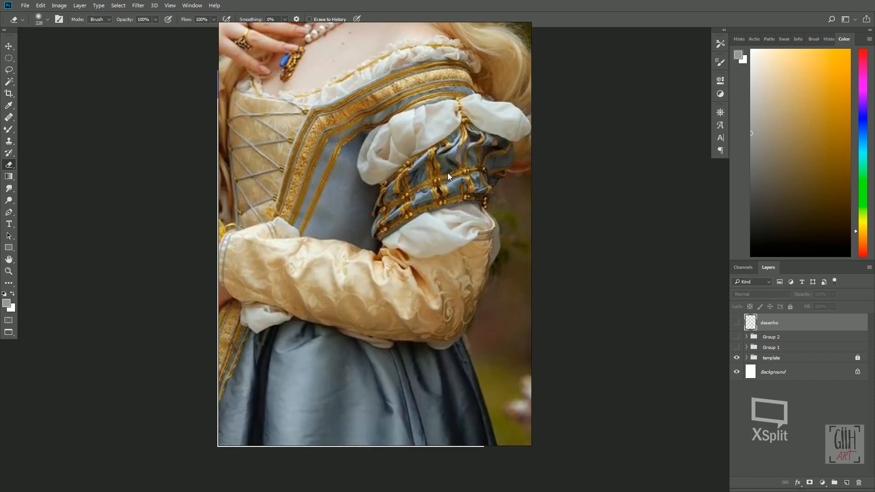
{"action": "scroll", "coordinate": [446, 172], "scroll_direction": "up", "scroll_amount": 2}
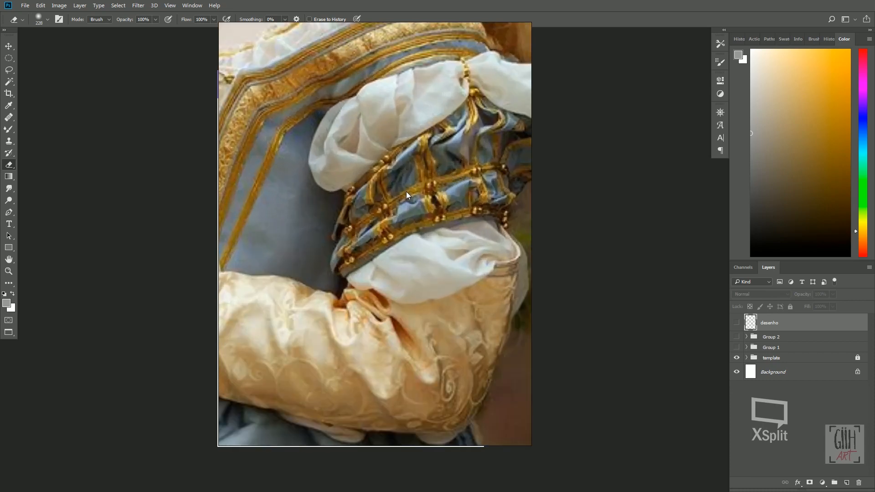
{"action": "scroll", "coordinate": [407, 191], "scroll_direction": "down", "scroll_amount": 2}
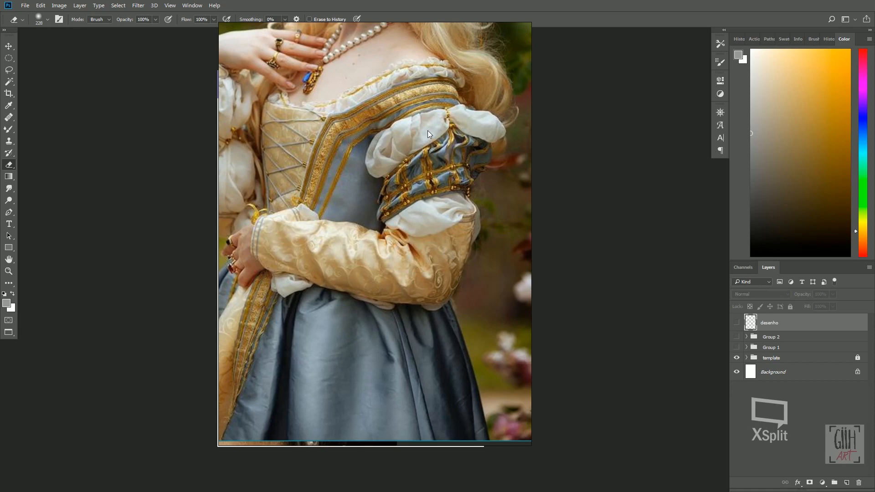
{"action": "scroll", "coordinate": [404, 145], "scroll_direction": "up", "scroll_amount": 1}
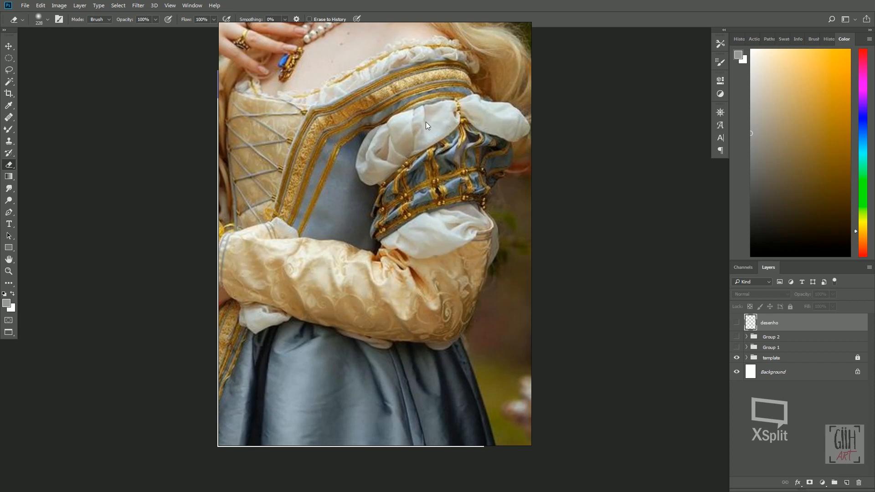
Step: Compare the gown's overall shapes with its fine details by viewing the blonde woman's photo at different magnifications
{"action": "scroll", "coordinate": [418, 125], "scroll_direction": "down", "scroll_amount": 7}
{"action": "scroll", "coordinate": [420, 122], "scroll_direction": "up", "scroll_amount": 7}
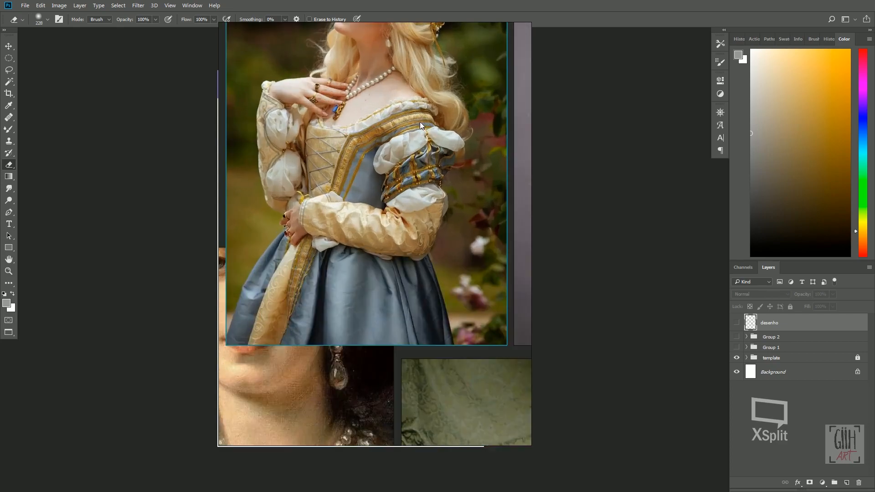
{"action": "scroll", "coordinate": [397, 123], "scroll_direction": "down", "scroll_amount": 5}
{"action": "scroll", "coordinate": [382, 94], "scroll_direction": "up", "scroll_amount": 1}
{"action": "scroll", "coordinate": [382, 94], "scroll_direction": "down", "scroll_amount": 2}
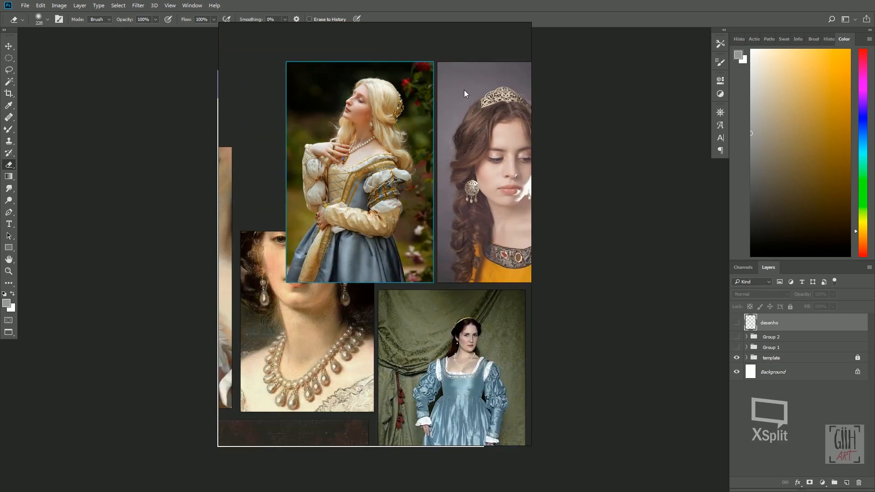
{"action": "scroll", "coordinate": [308, 228], "scroll_direction": "up", "scroll_amount": 3}
{"action": "scroll", "coordinate": [284, 313], "scroll_direction": "down", "scroll_amount": 3}
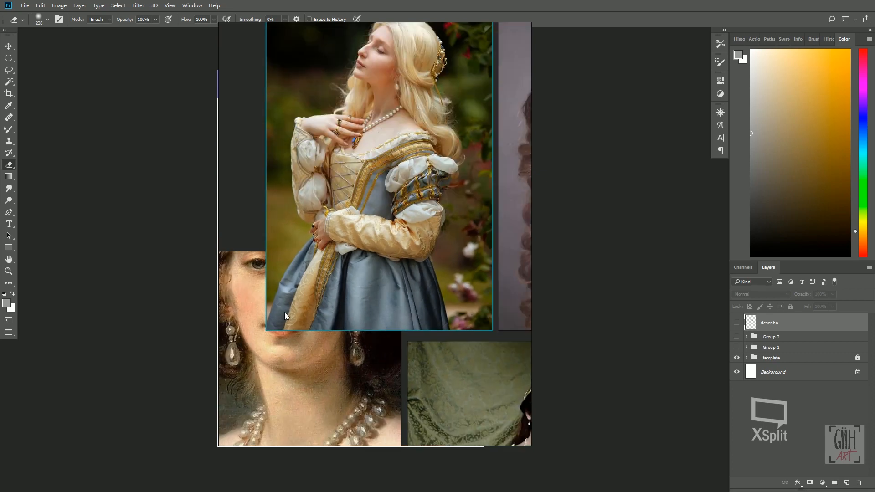
Step: Review the blonde woman's bodice and skirt close up, then view the whole set of reference images
{"action": "scroll", "coordinate": [337, 213], "scroll_direction": "up", "scroll_amount": 3}
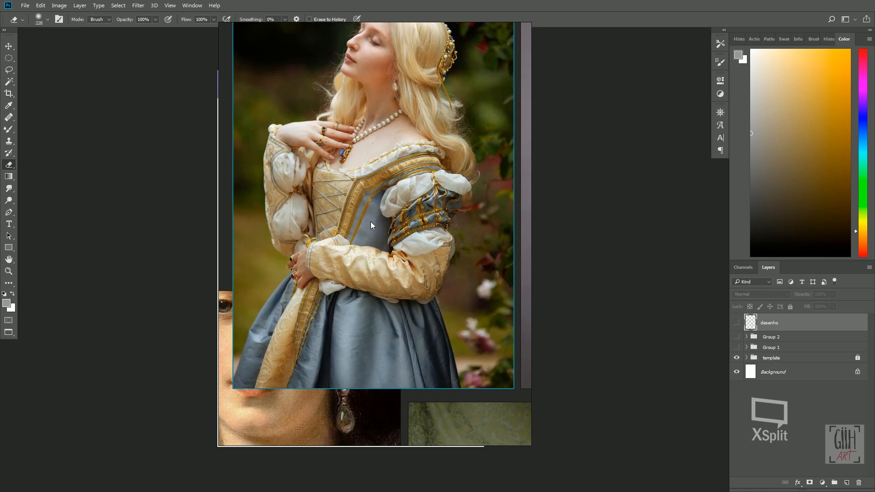
{"action": "scroll", "coordinate": [383, 174], "scroll_direction": "down", "scroll_amount": 5}
{"action": "scroll", "coordinate": [428, 94], "scroll_direction": "down", "scroll_amount": 5}
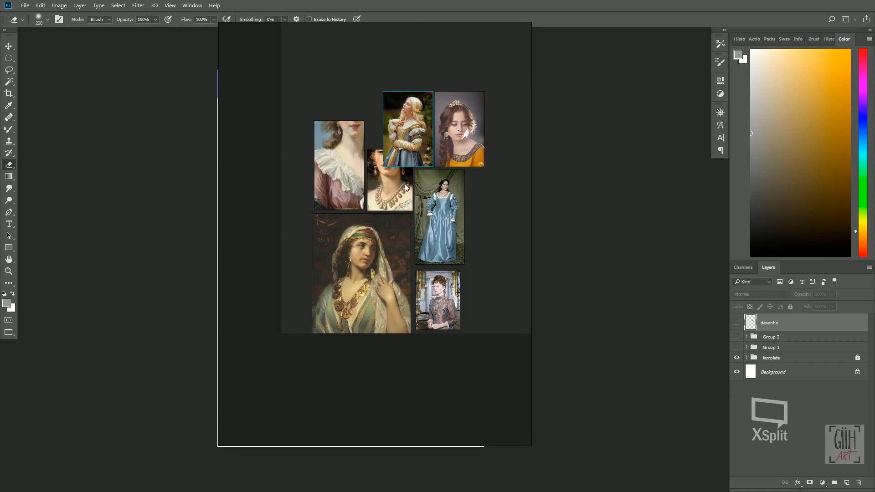
Step: Examine the white ruffled collar and pink dress folds in the painting with the blue background
{"action": "scroll", "coordinate": [336, 110], "scroll_direction": "up", "scroll_amount": 5}
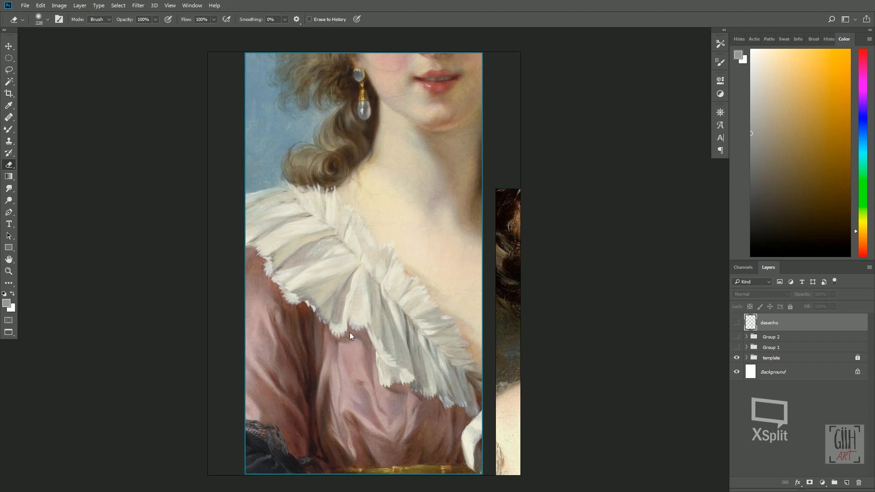
{"action": "left_click_drag", "start_coordinate": [280, 342], "coordinate": [289, 332]}
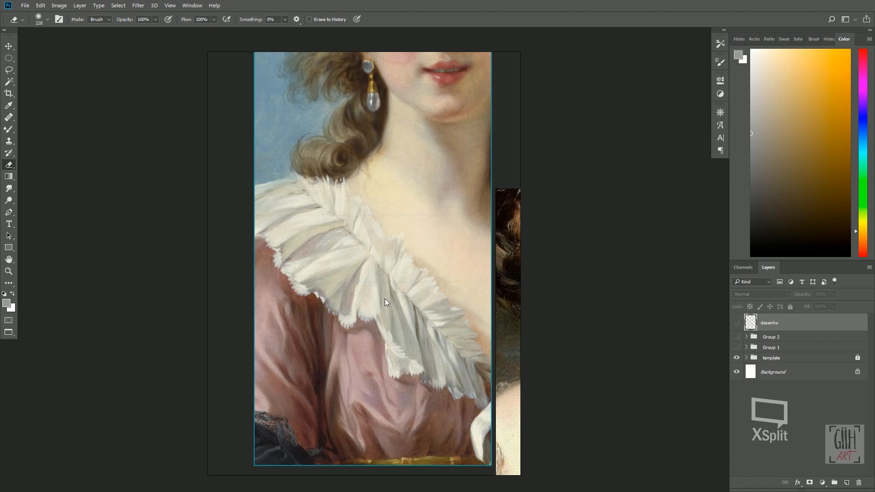
{"action": "double_click", "coordinate": [353, 182]}
Step: Focus on the painting of the veiled woman and examine her translucent veil and striped robe
{"action": "double_click", "coordinate": [359, 341]}
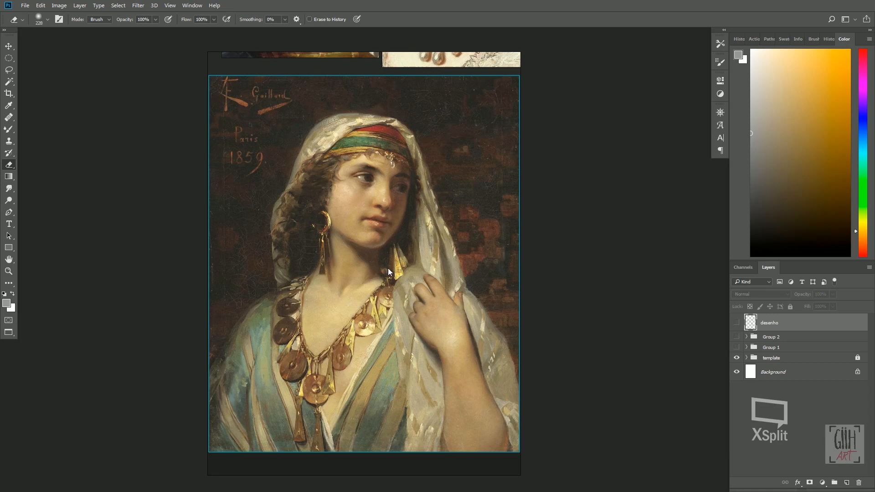
{"action": "scroll", "coordinate": [347, 287], "scroll_direction": "down", "scroll_amount": 2}
{"action": "scroll", "coordinate": [300, 380], "scroll_direction": "up", "scroll_amount": 2}
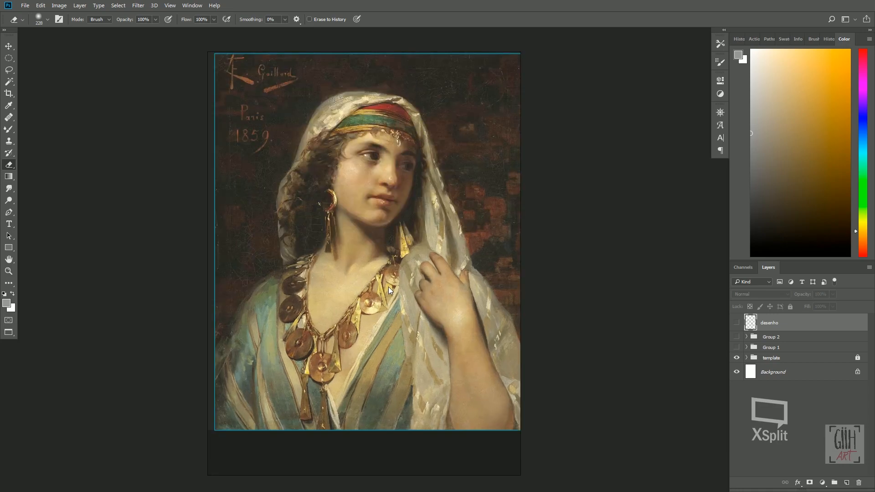
{"action": "scroll", "coordinate": [389, 286], "scroll_direction": "up", "scroll_amount": 3}
{"action": "scroll", "coordinate": [428, 162], "scroll_direction": "up", "scroll_amount": 3}
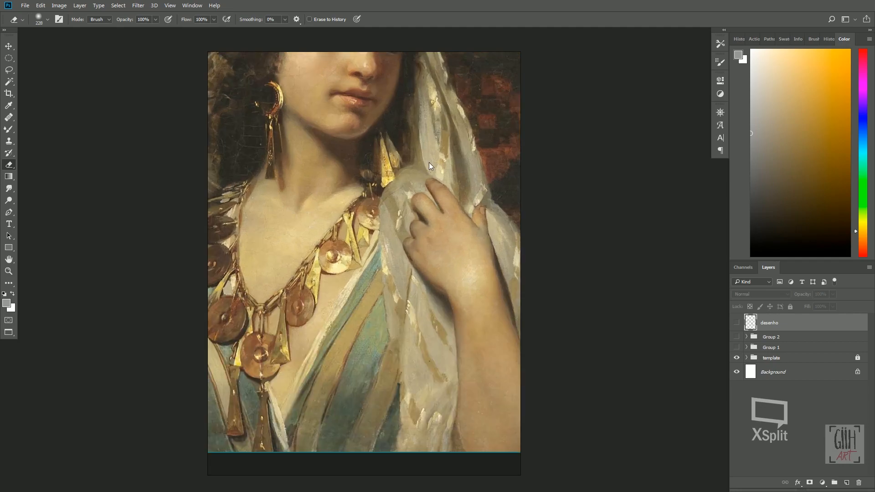
Step: Study the coin necklace, striped robe and sheer veil around the hand in the veiled woman's painting
{"action": "mouse_move", "coordinate": [353, 215]}
{"action": "left_mouse_down"}
{"action": "mouse_move", "coordinate": [348, 256]}
{"action": "mouse_move", "coordinate": [310, 332]}
{"action": "mouse_move", "coordinate": [395, 228]}
{"action": "mouse_move", "coordinate": [453, 131]}
{"action": "mouse_move", "coordinate": [344, 211]}
{"action": "mouse_move", "coordinate": [418, 222]}
{"action": "left_mouse_up"}
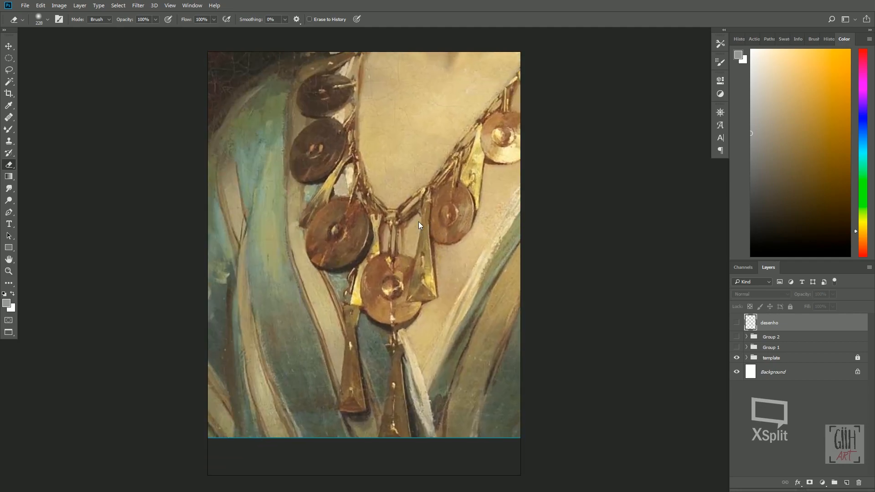
{"action": "mouse_move", "coordinate": [331, 220]}
{"action": "left_mouse_down"}
{"action": "mouse_move", "coordinate": [324, 216]}
{"action": "mouse_move", "coordinate": [425, 175]}
{"action": "mouse_move", "coordinate": [217, 251]}
{"action": "mouse_move", "coordinate": [357, 264]}
{"action": "mouse_move", "coordinate": [330, 298]}
{"action": "mouse_move", "coordinate": [379, 161]}
{"action": "left_mouse_up"}
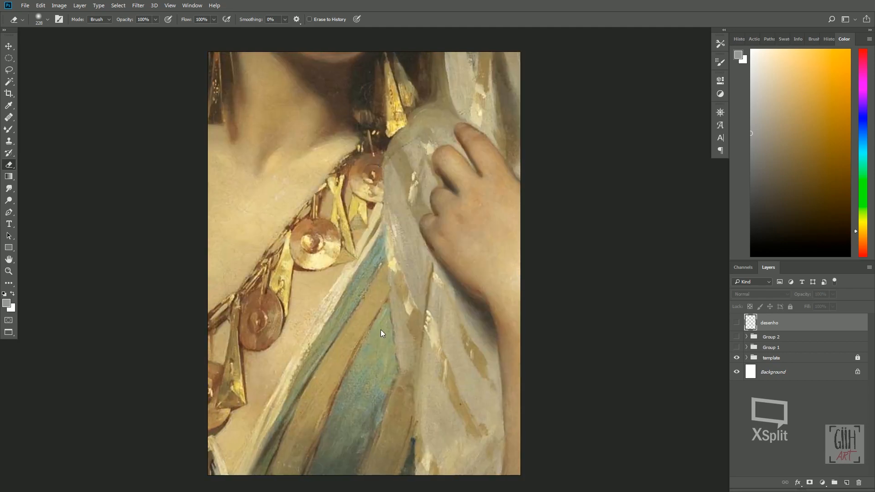
{"action": "mouse_move", "coordinate": [381, 330]}
{"action": "left_mouse_down"}
{"action": "mouse_move", "coordinate": [271, 313]}
{"action": "mouse_move", "coordinate": [266, 374]}
{"action": "left_mouse_up"}
{"action": "mouse_move", "coordinate": [315, 270]}
{"action": "left_mouse_down"}
{"action": "mouse_move", "coordinate": [360, 226]}
{"action": "mouse_move", "coordinate": [361, 209]}
{"action": "left_mouse_up"}
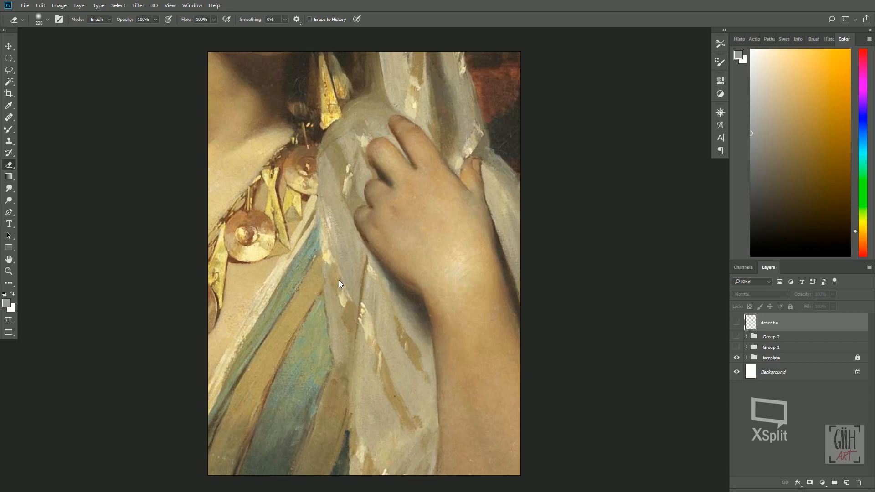
{"action": "scroll", "coordinate": [352, 272], "scroll_direction": "down", "scroll_amount": 4}
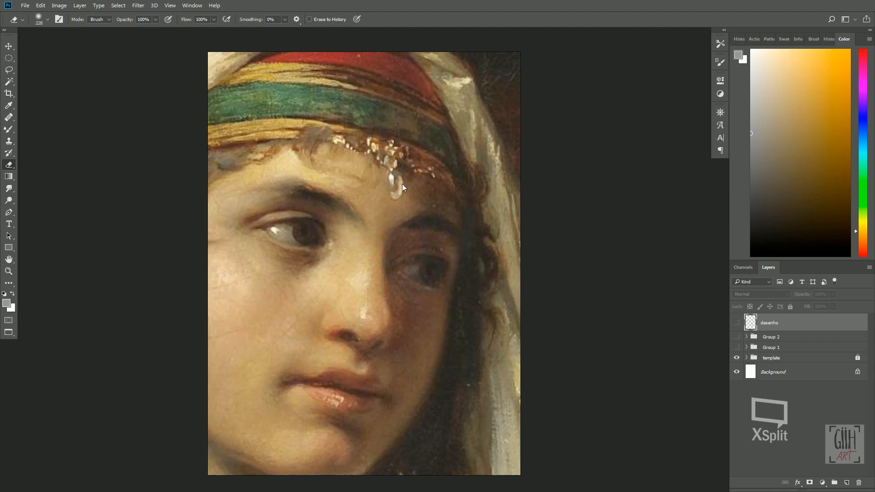
Step: Compare the headband and its forehead jewel in the veiled woman's painting from close up and from afar
{"action": "scroll", "coordinate": [393, 182], "scroll_direction": "down", "scroll_amount": 5}
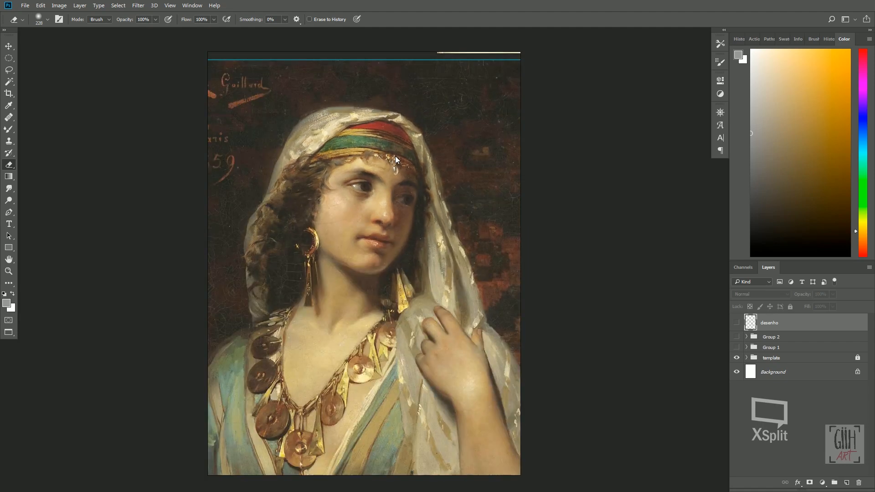
{"action": "scroll", "coordinate": [395, 149], "scroll_direction": "down", "scroll_amount": 3}
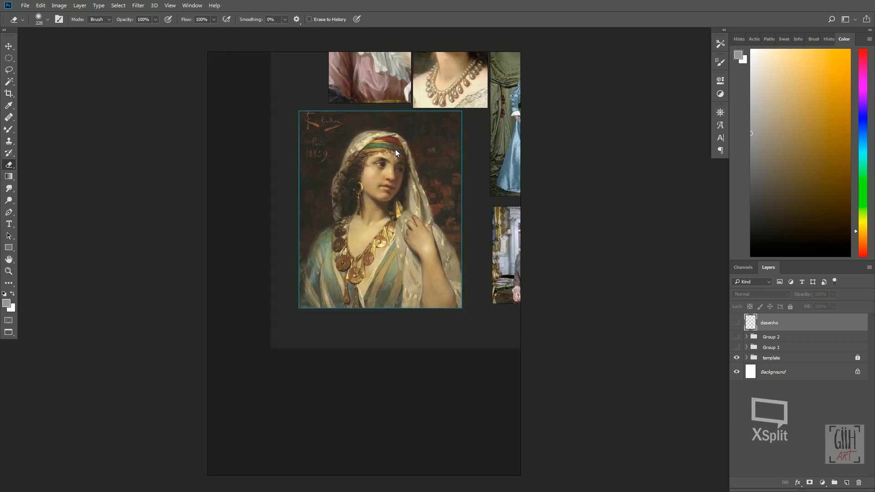
{"action": "scroll", "coordinate": [396, 154], "scroll_direction": "up", "scroll_amount": 3}
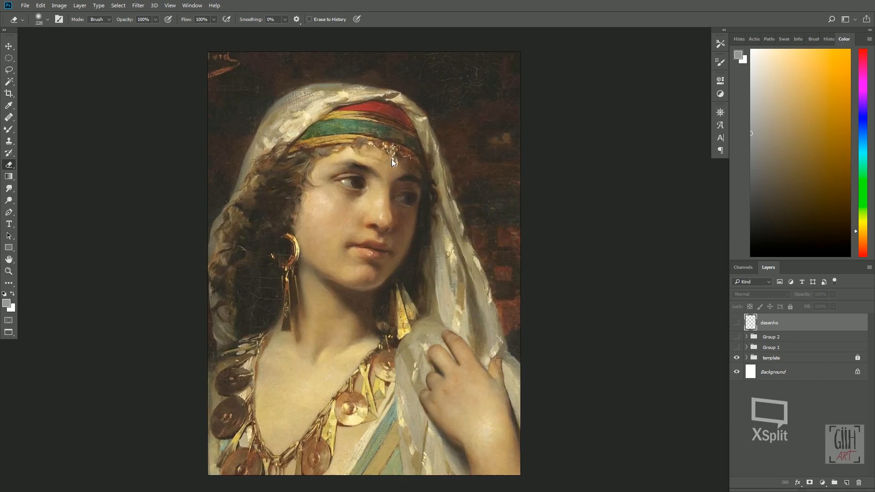
{"action": "scroll", "coordinate": [392, 159], "scroll_direction": "down", "scroll_amount": 4}
{"action": "scroll", "coordinate": [363, 163], "scroll_direction": "up", "scroll_amount": 2}
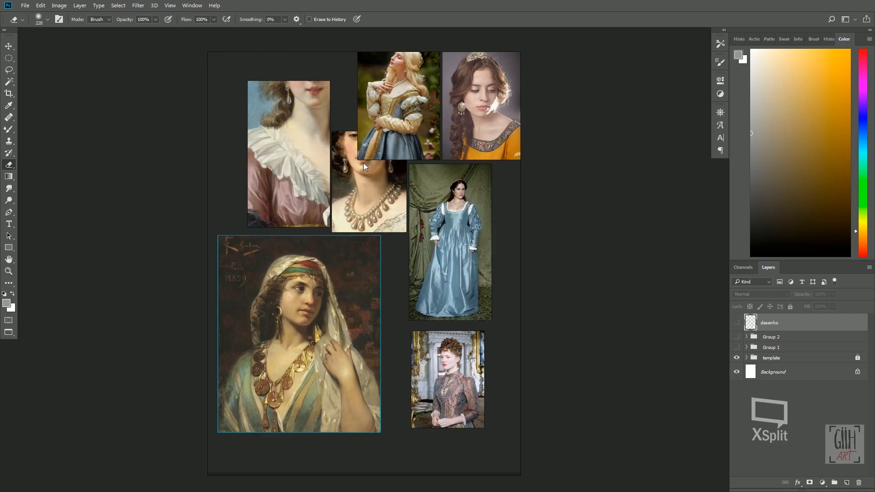
Step: Compare the veiled woman's jewellery and garments with the other costume references on the board
{"action": "scroll", "coordinate": [283, 351], "scroll_direction": "up", "scroll_amount": 3}
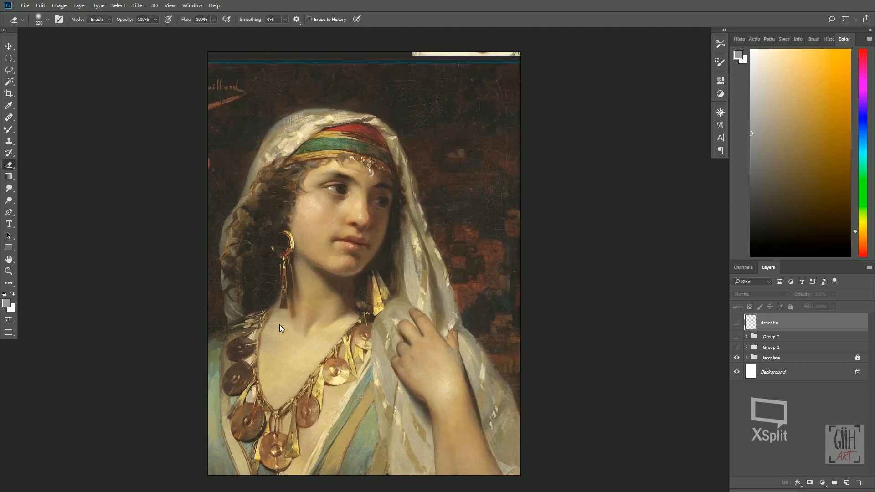
{"action": "scroll", "coordinate": [287, 319], "scroll_direction": "down", "scroll_amount": 2}
{"action": "scroll", "coordinate": [321, 374], "scroll_direction": "up", "scroll_amount": 2}
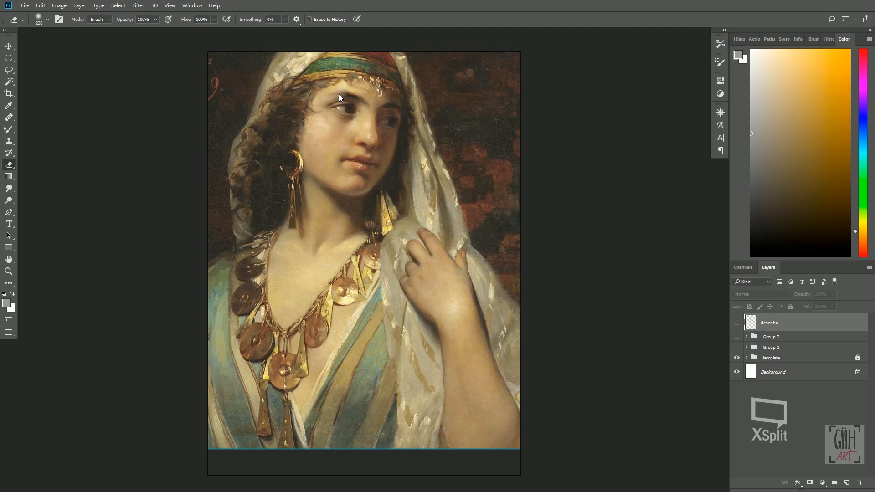
{"action": "scroll", "coordinate": [324, 198], "scroll_direction": "down", "scroll_amount": 3}
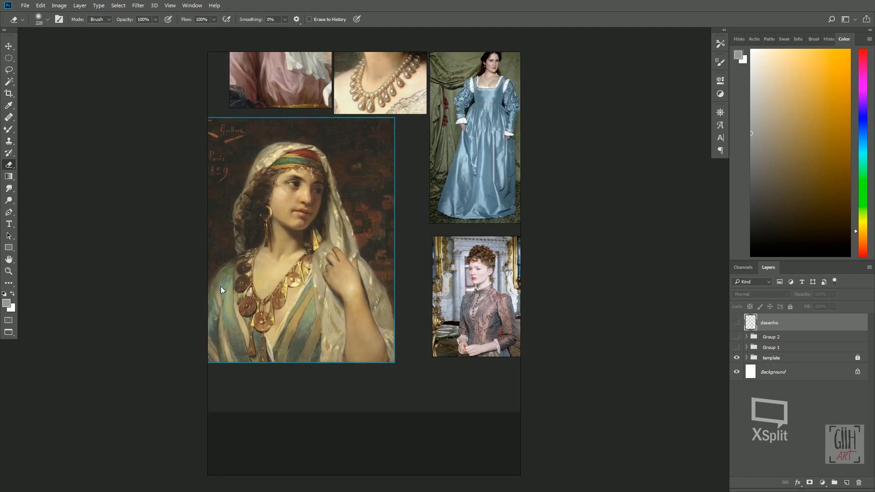
{"action": "scroll", "coordinate": [350, 165], "scroll_direction": "up", "scroll_amount": 2}
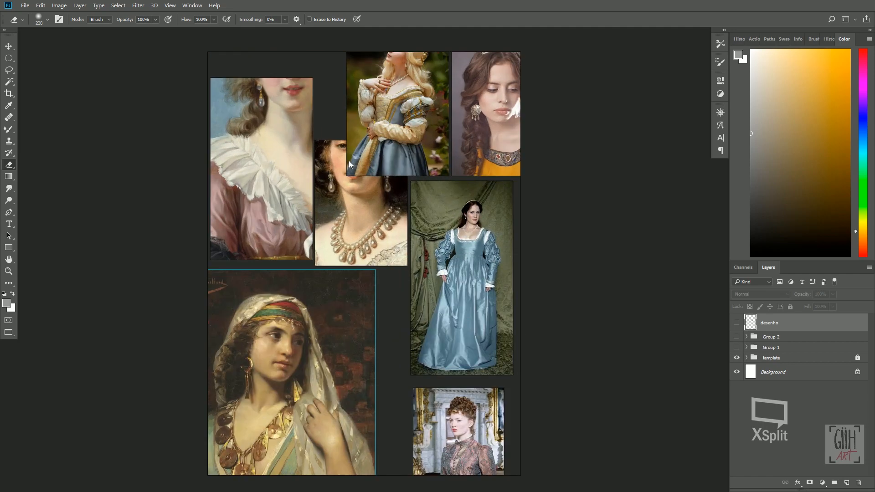
{"action": "scroll", "coordinate": [350, 161], "scroll_direction": "down", "scroll_amount": 3}
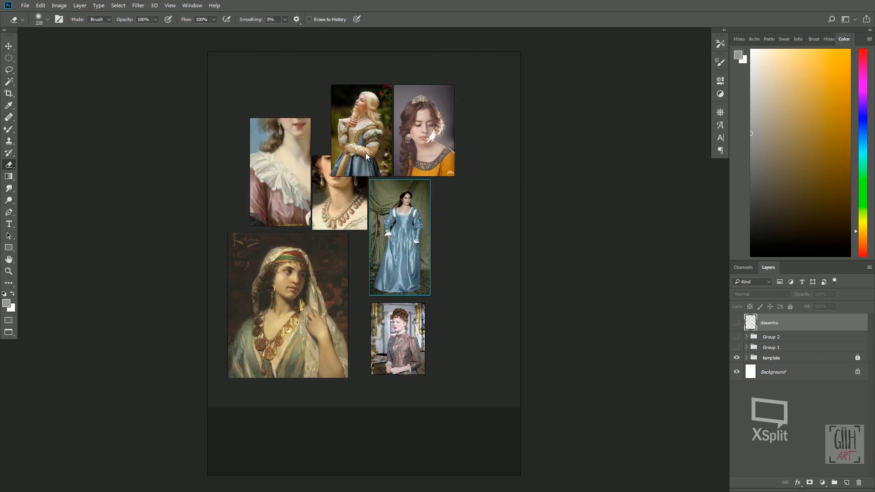
{"action": "scroll", "coordinate": [366, 152], "scroll_direction": "up", "scroll_amount": 1}
Step: Move the reference board off the tutorial page and bring the blue silk dress examples into view
{"action": "left_click_drag", "start_coordinate": [296, 82], "coordinate": [1, 107]}
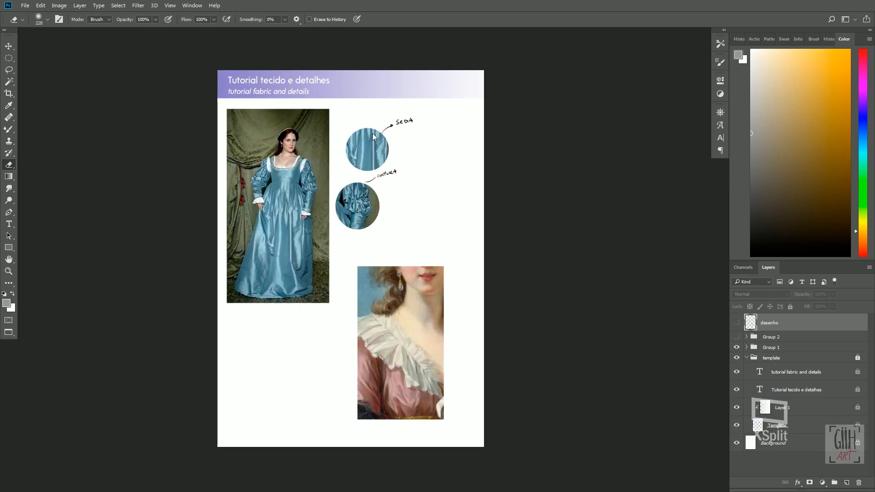
{"action": "scroll", "coordinate": [324, 93], "scroll_direction": "up", "scroll_amount": 1}
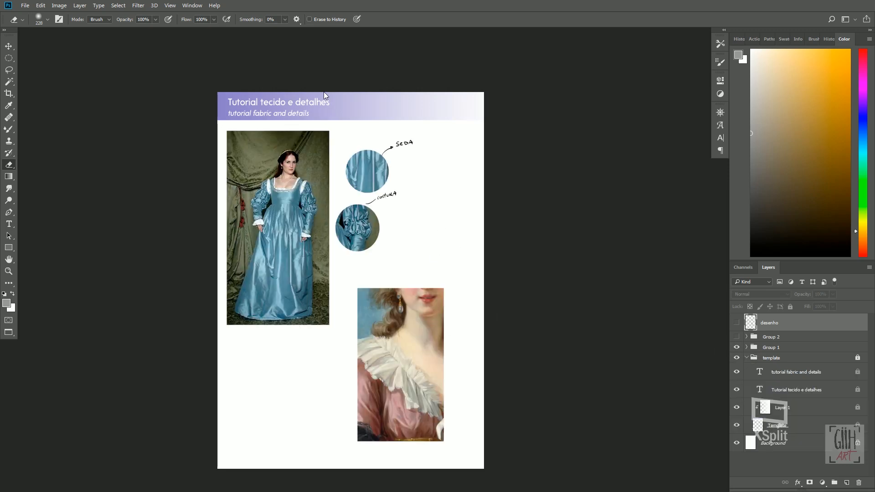
{"action": "scroll", "coordinate": [233, 185], "scroll_direction": "up", "scroll_amount": 2}
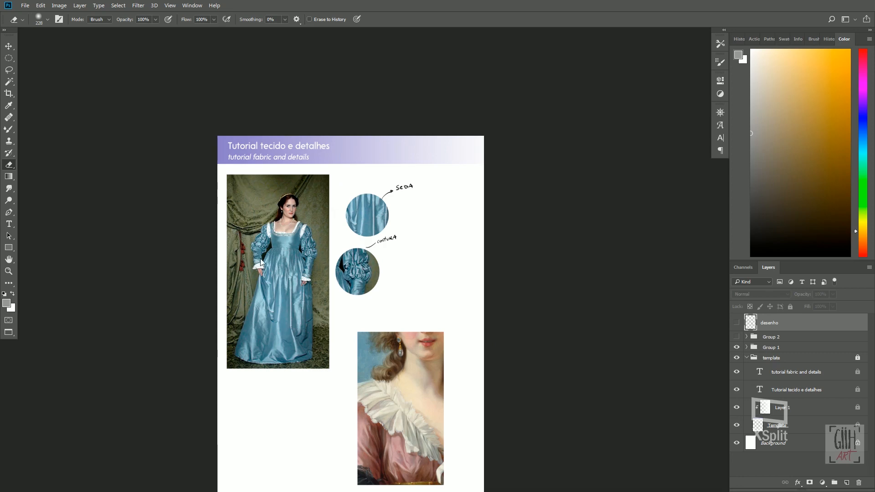
{"action": "scroll", "coordinate": [172, 231], "scroll_direction": "up", "scroll_amount": 5}
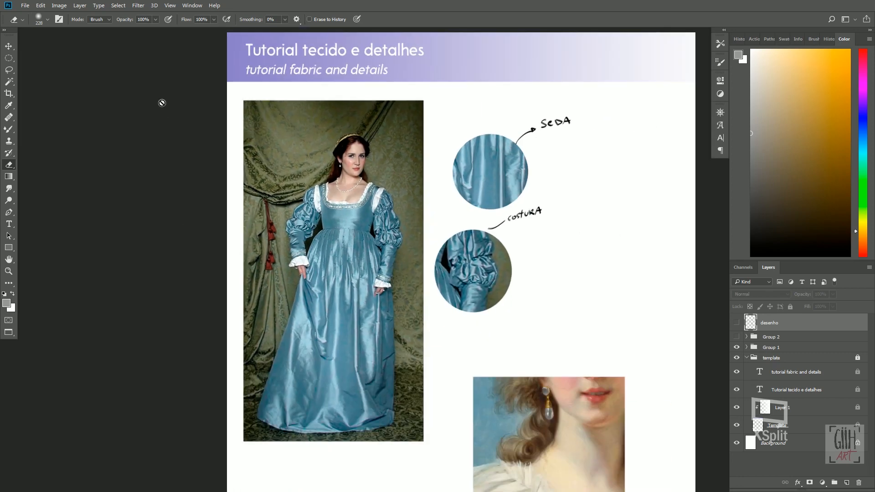
{"action": "scroll", "coordinate": [305, 235], "scroll_direction": "up", "scroll_amount": 2}
Step: Collapse the template group, expand Group 1 and make Layer 5 the active layer
{"action": "left_click", "coordinate": [746, 358]}
{"action": "left_click", "coordinate": [746, 347]}
{"action": "left_click", "coordinate": [775, 362]}
{"action": "scroll", "coordinate": [463, 151], "scroll_direction": "up", "scroll_amount": 1}
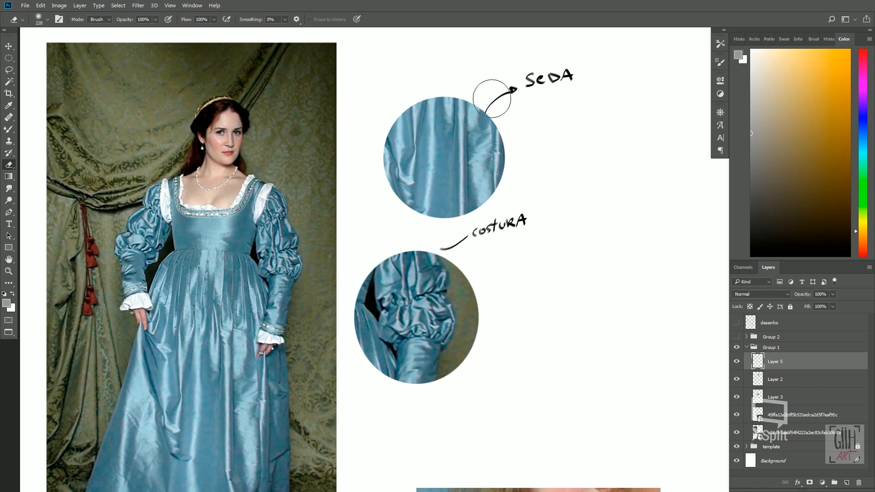
{"action": "key", "text": "ctrl+minus"}
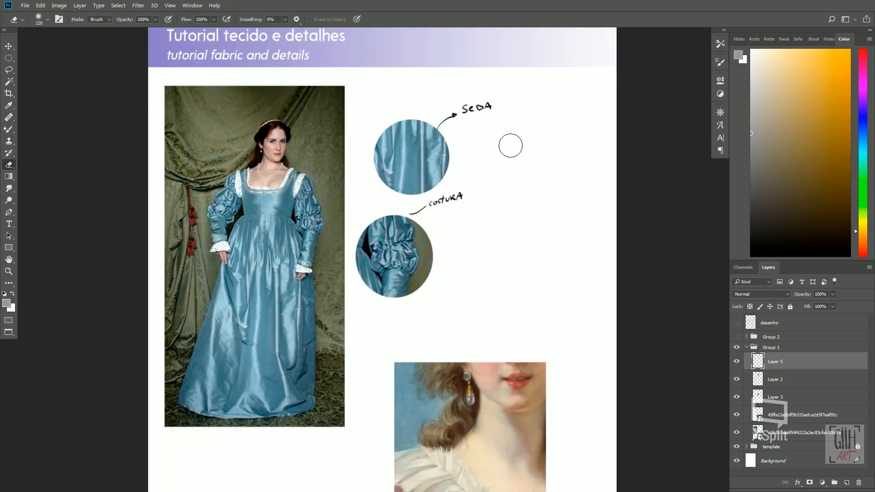
Step: Switch from the Mixer Brush to the regular Brush Tool
{"action": "left_click", "coordinate": [10, 131]}
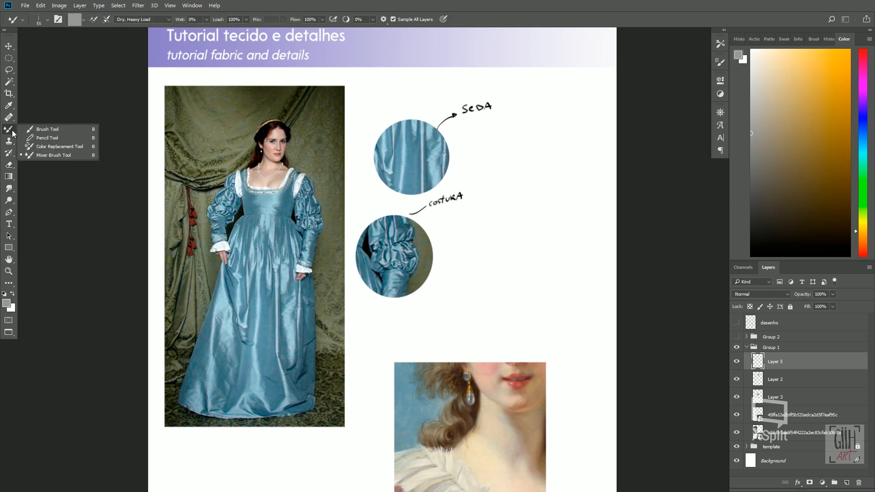
{"action": "left_click", "coordinate": [20, 130]}
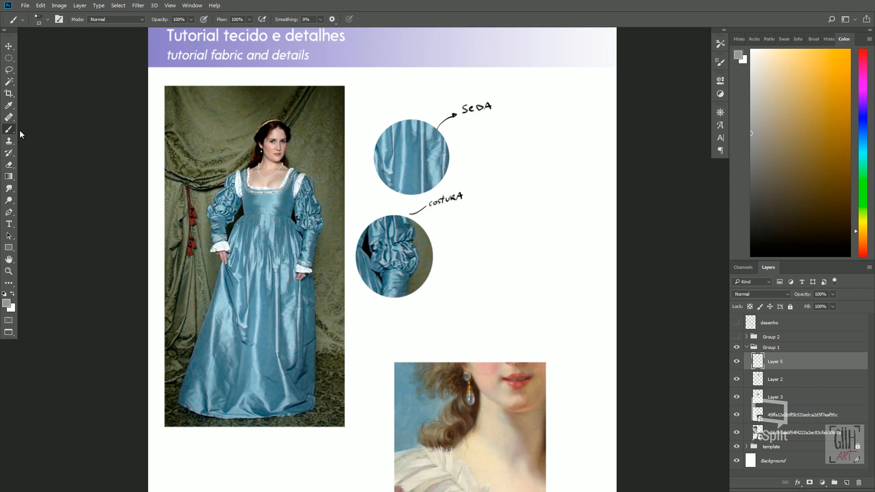
{"action": "left_click", "coordinate": [26, 5]}
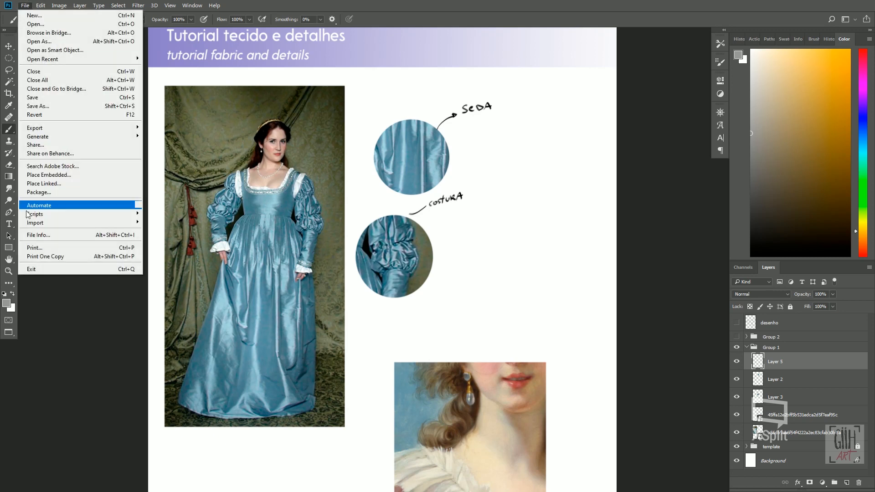
{"action": "left_click", "coordinate": [34, 299]}
Step: Choose the Texture Painting brush from the GIIH BRUSH set
{"action": "left_click", "coordinate": [48, 20]}
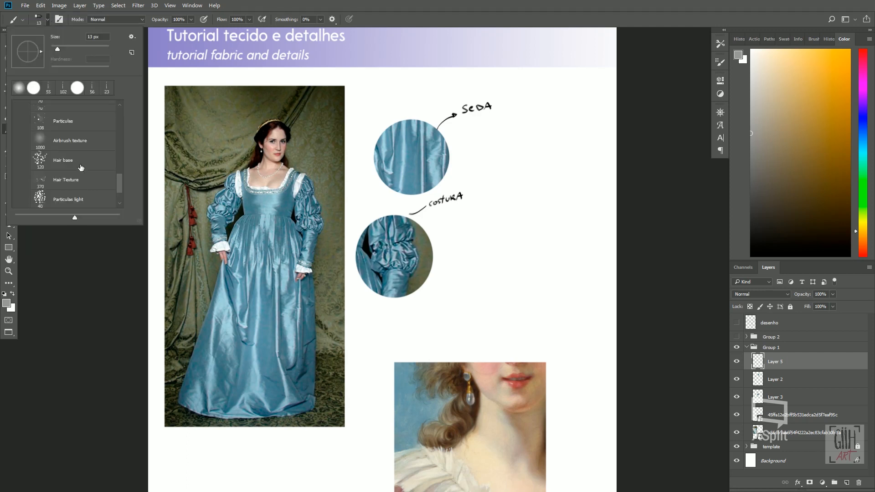
{"action": "scroll", "coordinate": [68, 156], "scroll_direction": "up", "scroll_amount": 2}
{"action": "left_click", "coordinate": [26, 183]}
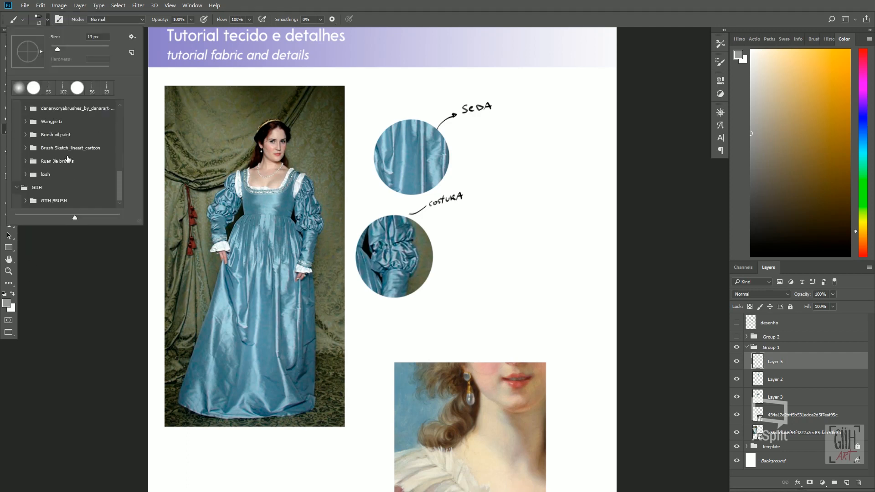
{"action": "left_click", "coordinate": [17, 186]}
{"action": "left_click", "coordinate": [17, 201]}
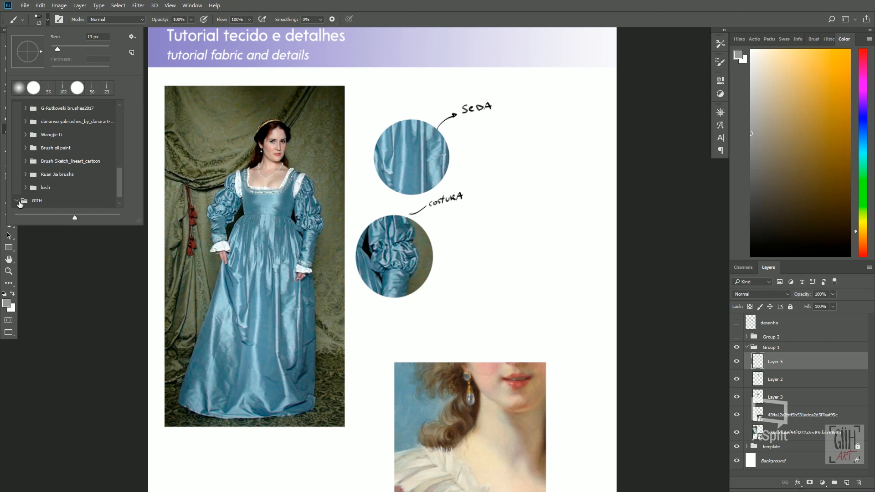
{"action": "scroll", "coordinate": [68, 150], "scroll_direction": "down", "scroll_amount": 1}
{"action": "left_click", "coordinate": [25, 201]}
{"action": "scroll", "coordinate": [38, 202], "scroll_direction": "down", "scroll_amount": 3}
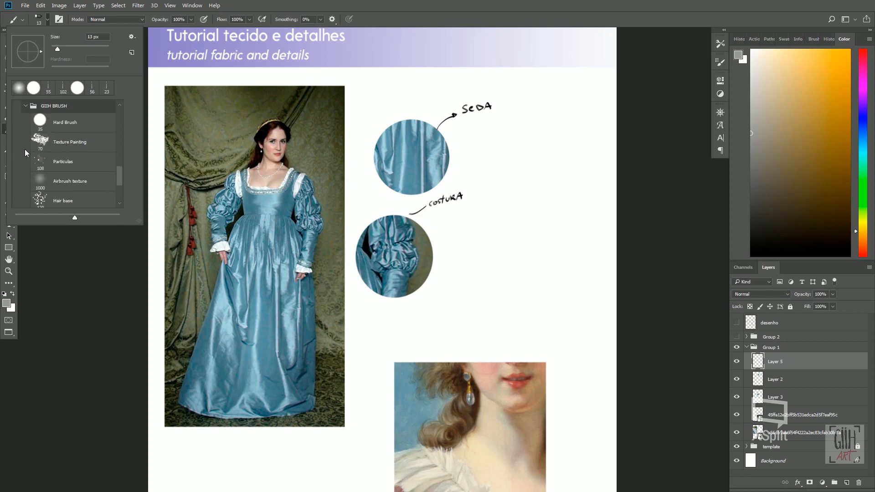
{"action": "left_click", "coordinate": [65, 148]}
{"action": "left_click", "coordinate": [96, 242]}
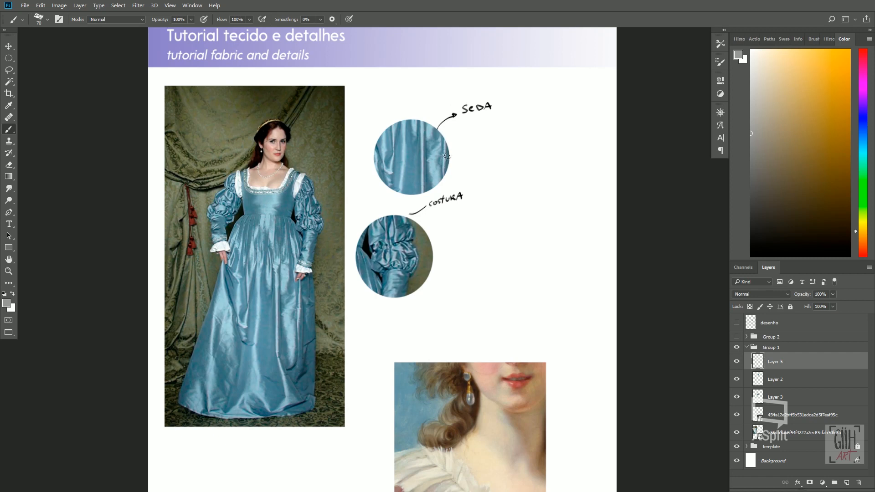
Step: Sample a mid blue from the silk detail and paint a solid rounded square beside the SEDA circle
{"action": "left_click", "coordinate": [416, 174], "text": "alt"}
{"action": "mouse_move", "coordinate": [486, 124]}
{"action": "left_mouse_down"}
{"action": "mouse_move", "coordinate": [488, 125]}
{"action": "mouse_move", "coordinate": [498, 173]}
{"action": "mouse_move", "coordinate": [491, 126]}
{"action": "mouse_move", "coordinate": [504, 167]}
{"action": "mouse_move", "coordinate": [505, 124]}
{"action": "mouse_move", "coordinate": [513, 162]}
{"action": "mouse_move", "coordinate": [516, 126]}
{"action": "mouse_move", "coordinate": [515, 166]}
{"action": "mouse_move", "coordinate": [527, 127]}
{"action": "mouse_move", "coordinate": [523, 174]}
{"action": "mouse_move", "coordinate": [495, 174]}
{"action": "mouse_move", "coordinate": [489, 160]}
{"action": "mouse_move", "coordinate": [506, 174]}
{"action": "mouse_move", "coordinate": [522, 171]}
{"action": "mouse_move", "coordinate": [531, 136]}
{"action": "mouse_move", "coordinate": [537, 158]}
{"action": "mouse_move", "coordinate": [538, 132]}
{"action": "mouse_move", "coordinate": [521, 117]}
{"action": "mouse_move", "coordinate": [490, 122]}
{"action": "mouse_move", "coordinate": [485, 139]}
{"action": "mouse_move", "coordinate": [506, 178]}
{"action": "mouse_move", "coordinate": [521, 120]}
{"action": "mouse_move", "coordinate": [535, 149]}
{"action": "mouse_move", "coordinate": [530, 175]}
{"action": "mouse_move", "coordinate": [539, 133]}
{"action": "mouse_move", "coordinate": [539, 174]}
{"action": "left_mouse_up"}
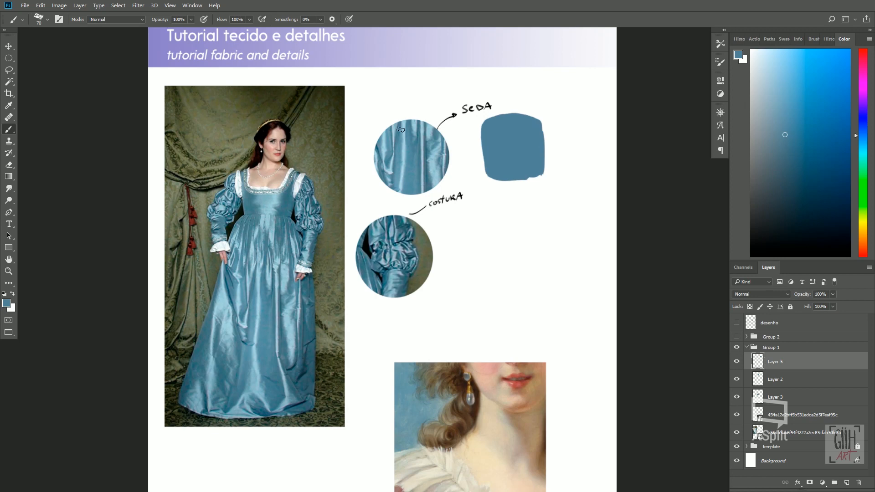
Step: Sample a dark blue from the silk detail and reduce the brush size to 36 px
{"action": "key", "text": "alt"}
{"action": "left_click", "coordinate": [381, 144], "text": "alt"}
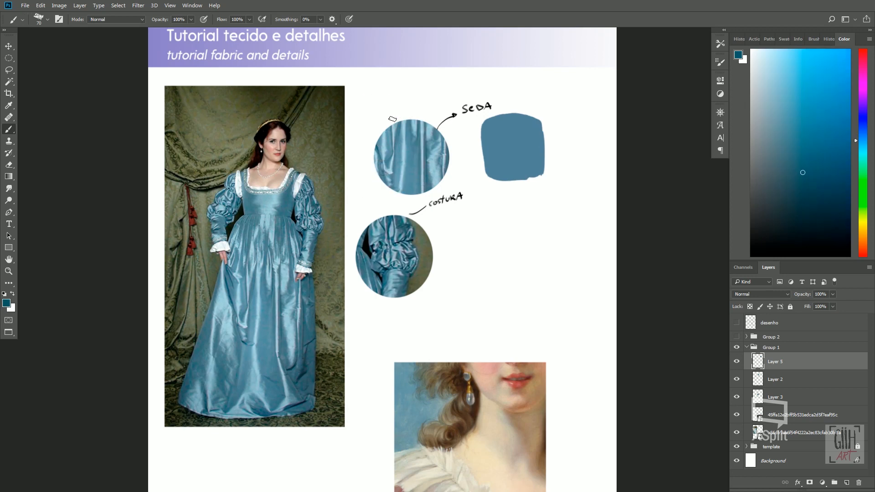
{"action": "left_click_drag", "start_coordinate": [495, 133], "coordinate": [505, 160]}
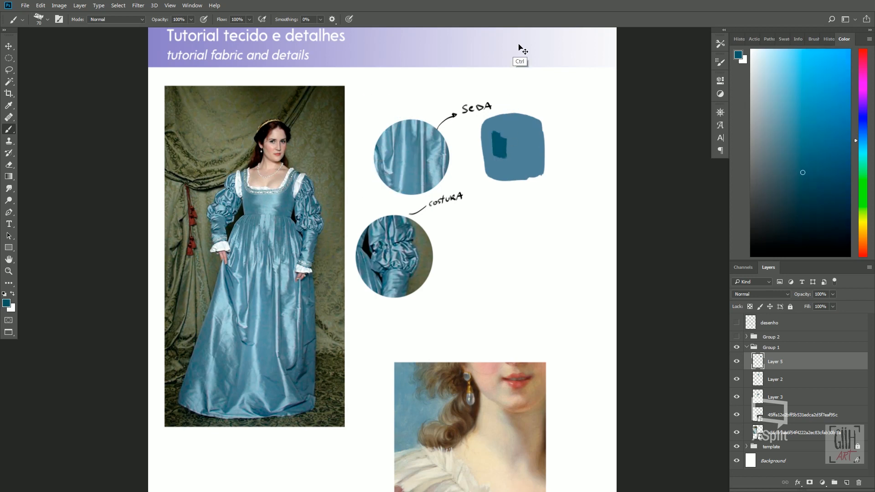
{"action": "key", "text": "ctrl+z"}
{"action": "right_click", "coordinate": [499, 133]}
{"action": "left_click", "coordinate": [554, 153]}
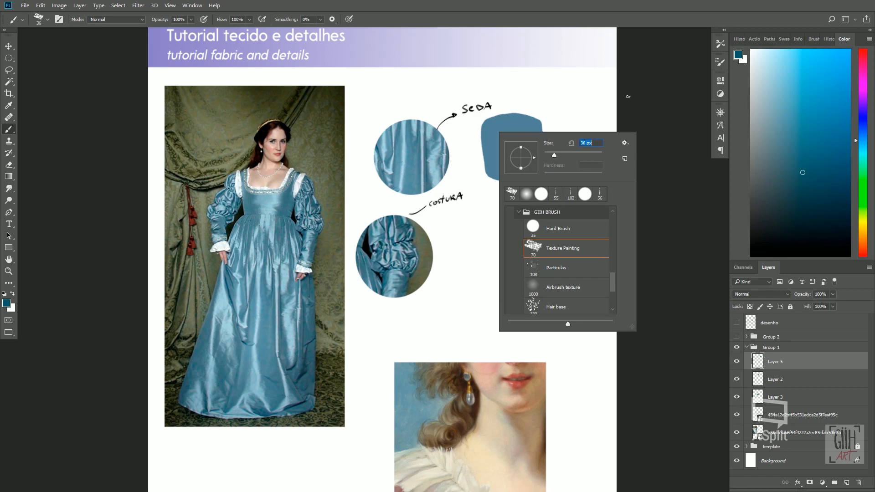
{"action": "left_click", "coordinate": [627, 96]}
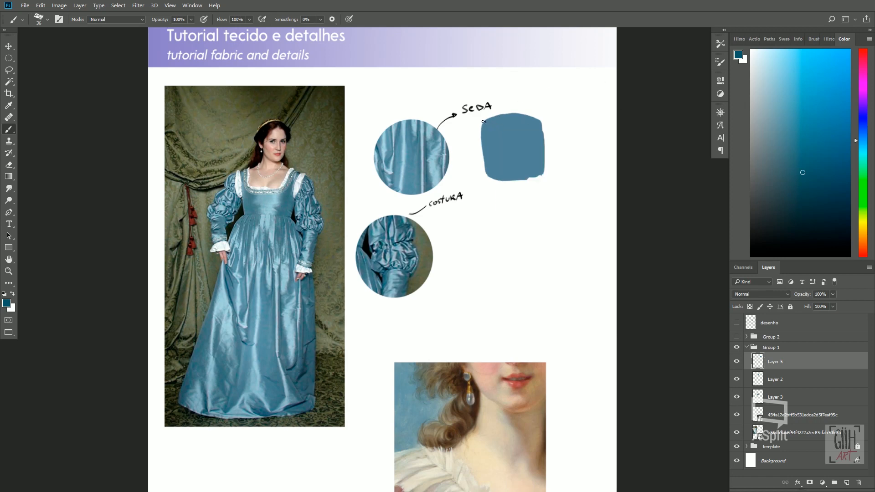
Step: Paint dark blue V-shaped and vertical fold lines on the solid silk sample beside the SEDA circle
{"action": "mouse_move", "coordinate": [483, 121]}
{"action": "left_mouse_down"}
{"action": "mouse_move", "coordinate": [501, 156]}
{"action": "mouse_move", "coordinate": [500, 114]}
{"action": "mouse_move", "coordinate": [510, 118]}
{"action": "mouse_move", "coordinate": [505, 141]}
{"action": "mouse_move", "coordinate": [522, 114]}
{"action": "mouse_move", "coordinate": [523, 159]}
{"action": "left_mouse_up"}
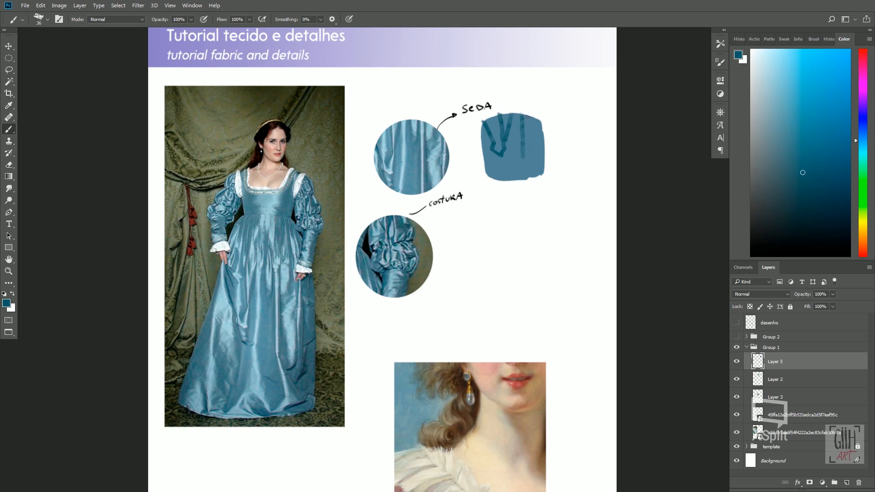
{"action": "mouse_move", "coordinate": [528, 117]}
{"action": "left_mouse_down"}
{"action": "mouse_move", "coordinate": [532, 160]}
{"action": "mouse_move", "coordinate": [543, 136]}
{"action": "mouse_move", "coordinate": [546, 169]}
{"action": "left_mouse_up"}
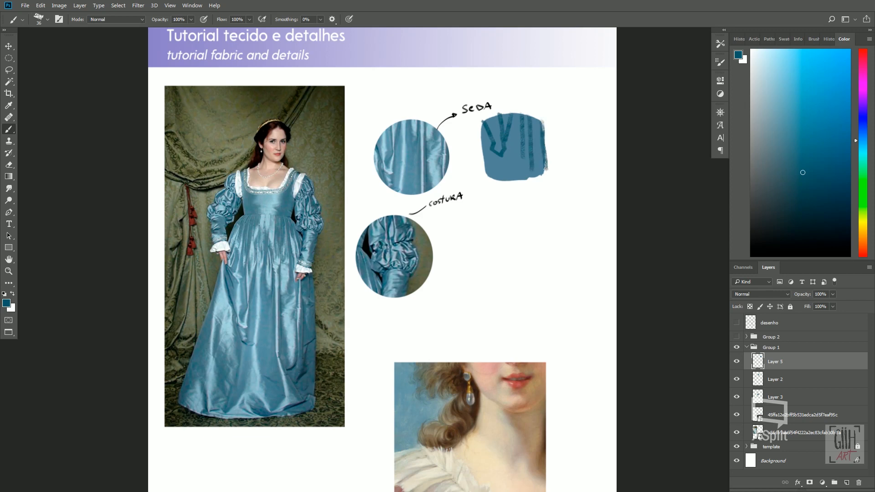
{"action": "left_click_drag", "start_coordinate": [491, 151], "coordinate": [505, 178]}
Step: Trace the main folds inside the SEDA circle in red, with pen pressure controlling the brush size
{"action": "left_click_drag", "start_coordinate": [856, 230], "coordinate": [850, 120]}
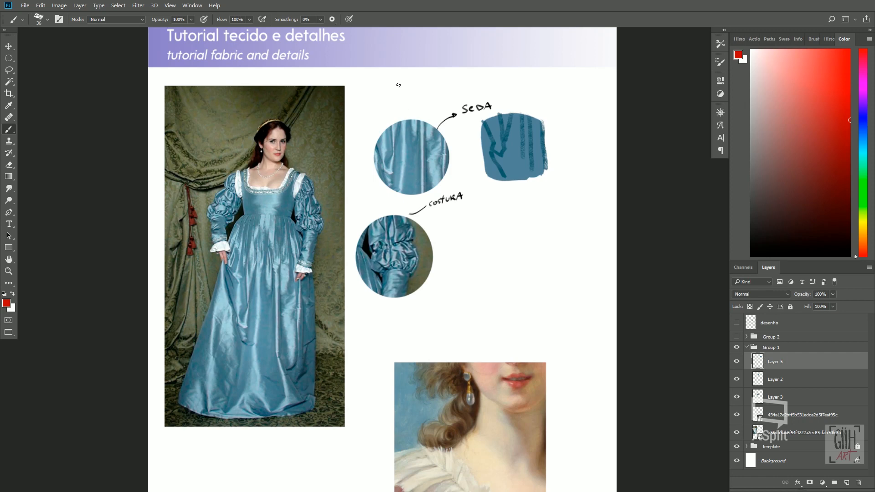
{"action": "left_click", "coordinate": [349, 19]}
{"action": "mouse_move", "coordinate": [382, 157]}
{"action": "left_mouse_down"}
{"action": "mouse_move", "coordinate": [386, 175]}
{"action": "mouse_move", "coordinate": [391, 125]}
{"action": "mouse_move", "coordinate": [399, 140]}
{"action": "left_mouse_up"}
{"action": "mouse_move", "coordinate": [391, 185]}
{"action": "left_mouse_down"}
{"action": "mouse_move", "coordinate": [412, 195]}
{"action": "mouse_move", "coordinate": [419, 182]}
{"action": "mouse_move", "coordinate": [423, 118]}
{"action": "mouse_move", "coordinate": [405, 131]}
{"action": "mouse_move", "coordinate": [415, 140]}
{"action": "mouse_move", "coordinate": [428, 123]}
{"action": "mouse_move", "coordinate": [428, 195]}
{"action": "left_mouse_up"}
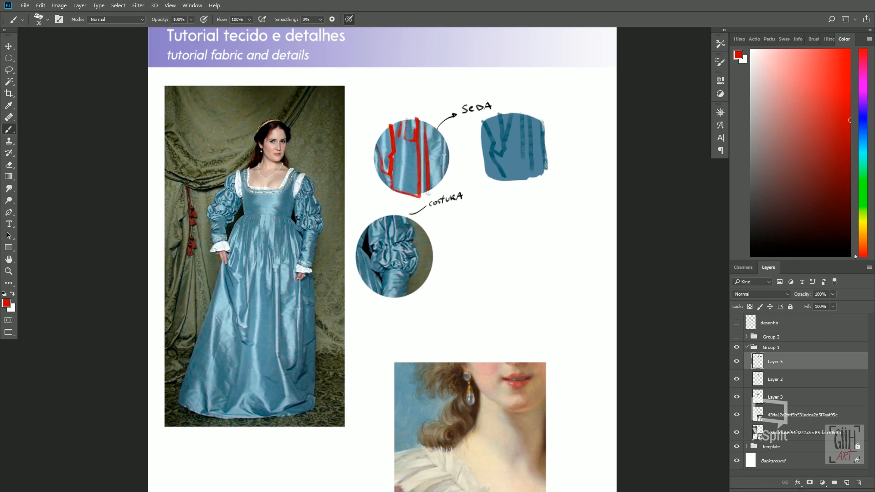
{"action": "left_click_drag", "start_coordinate": [442, 132], "coordinate": [445, 180]}
Step: Erase the red fold marks over the SEDA circle and return to the Brush Tool
{"action": "left_click", "coordinate": [405, 144], "text": "alt"}
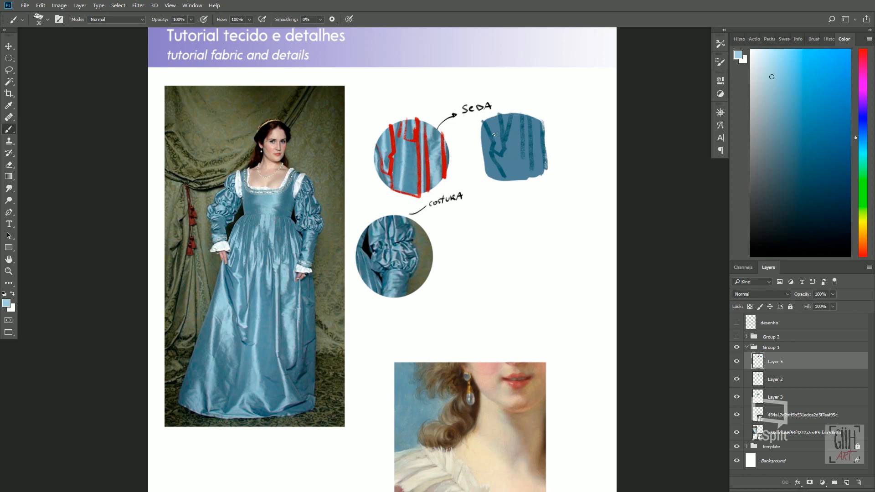
{"action": "key", "text": "e"}
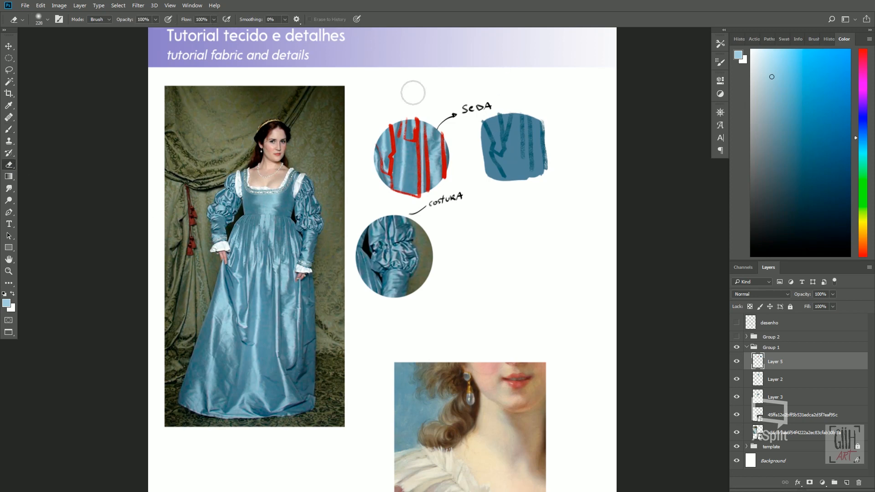
{"action": "mouse_move", "coordinate": [413, 142]}
{"action": "left_mouse_down"}
{"action": "mouse_move", "coordinate": [401, 124]}
{"action": "mouse_move", "coordinate": [386, 141]}
{"action": "mouse_move", "coordinate": [403, 159]}
{"action": "mouse_move", "coordinate": [444, 149]}
{"action": "mouse_move", "coordinate": [421, 193]}
{"action": "mouse_move", "coordinate": [446, 171]}
{"action": "left_mouse_up"}
{"action": "key", "text": "b"}
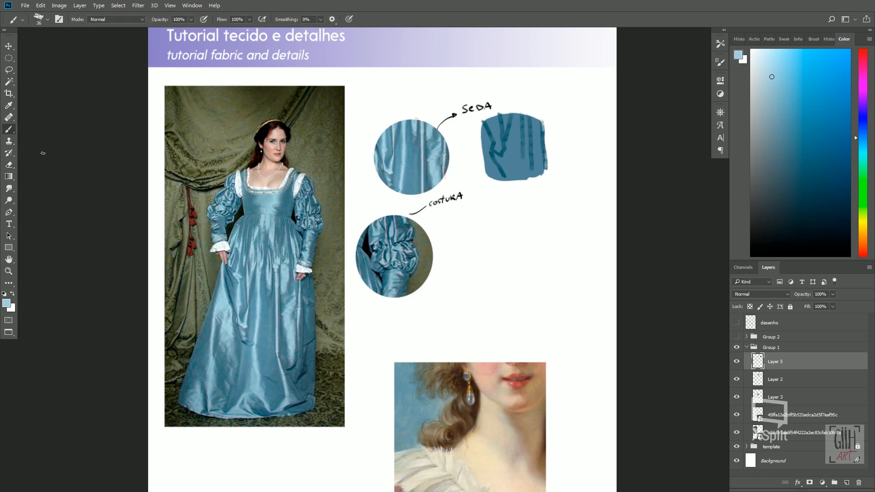
Step: Sample a light blue from the silk detail and paint vertical highlights between the dark folds of the silk sample
{"action": "left_click", "coordinate": [404, 171], "text": "alt"}
{"action": "left_click_drag", "start_coordinate": [515, 117], "coordinate": [514, 184]}
{"action": "mouse_move", "coordinate": [505, 119]}
{"action": "left_mouse_down"}
{"action": "mouse_move", "coordinate": [504, 142]}
{"action": "mouse_move", "coordinate": [492, 118]}
{"action": "mouse_move", "coordinate": [494, 150]}
{"action": "mouse_move", "coordinate": [503, 155]}
{"action": "mouse_move", "coordinate": [505, 146]}
{"action": "mouse_move", "coordinate": [499, 128]}
{"action": "mouse_move", "coordinate": [493, 160]}
{"action": "mouse_move", "coordinate": [481, 131]}
{"action": "mouse_move", "coordinate": [495, 183]}
{"action": "mouse_move", "coordinate": [501, 162]}
{"action": "left_mouse_up"}
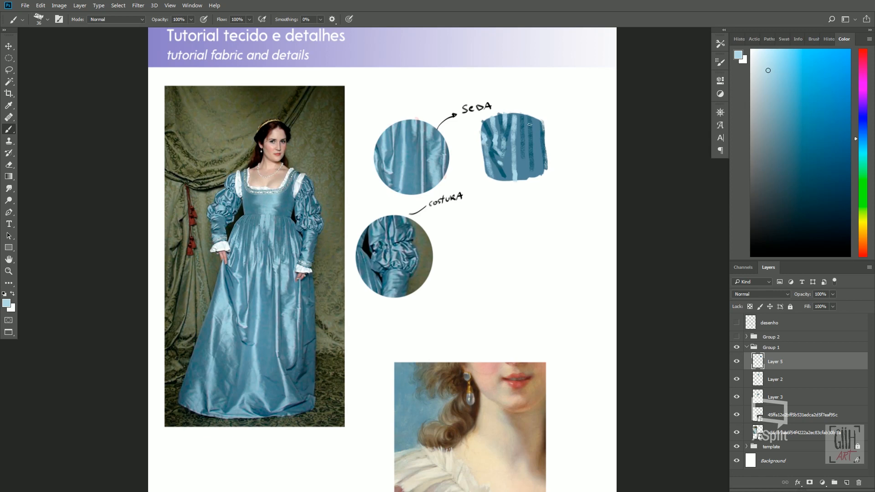
{"action": "left_click_drag", "start_coordinate": [527, 116], "coordinate": [527, 173]}
{"action": "mouse_move", "coordinate": [534, 126]}
{"action": "left_mouse_down"}
{"action": "mouse_move", "coordinate": [537, 172]}
{"action": "mouse_move", "coordinate": [542, 164]}
{"action": "left_mouse_up"}
Step: Sample mid blues from the silk detail and paint midtones between the sample's highlights and shadows
{"action": "left_click", "coordinate": [408, 156], "text": "alt"}
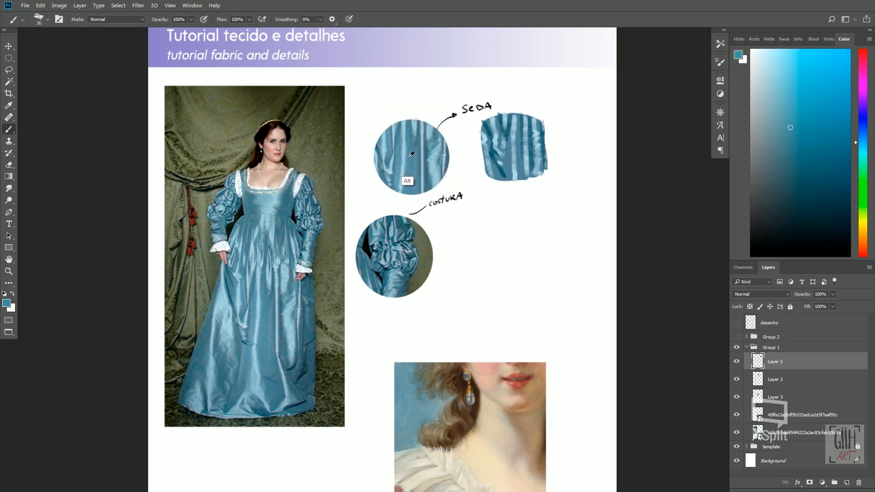
{"action": "left_click", "coordinate": [411, 154], "text": "alt"}
{"action": "left_click", "coordinate": [409, 166], "text": "alt"}
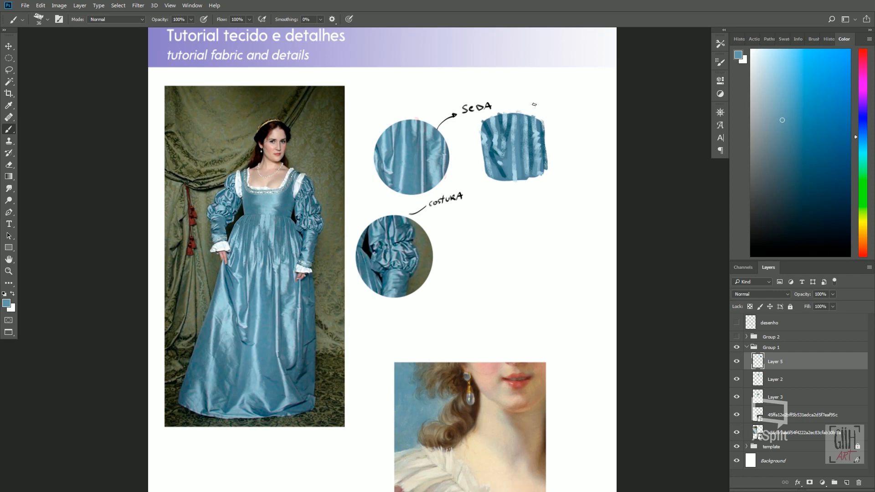
Step: Reduce the brush size to 15 px and paint thin, darker blue fold lines down the silk sample
{"action": "right_click", "coordinate": [522, 154]}
{"action": "left_click_drag", "start_coordinate": [577, 177], "coordinate": [571, 178]}
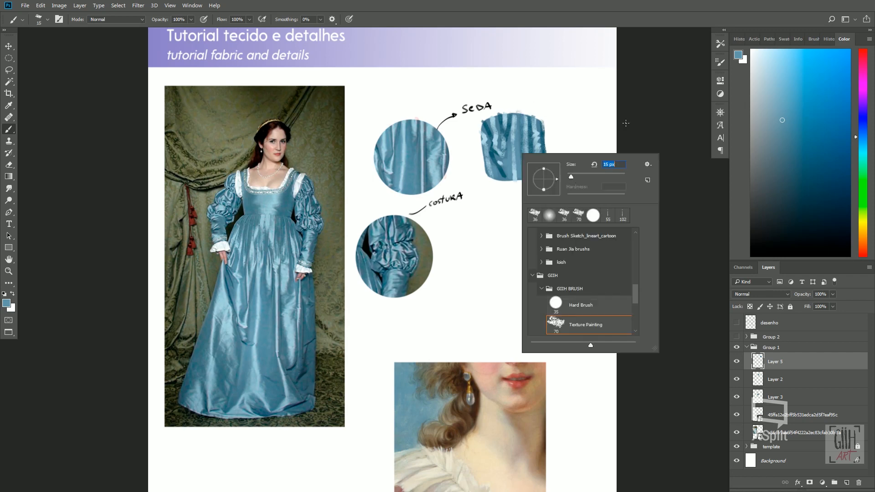
{"action": "left_click", "coordinate": [624, 124]}
{"action": "left_click", "coordinate": [488, 129], "text": "alt"}
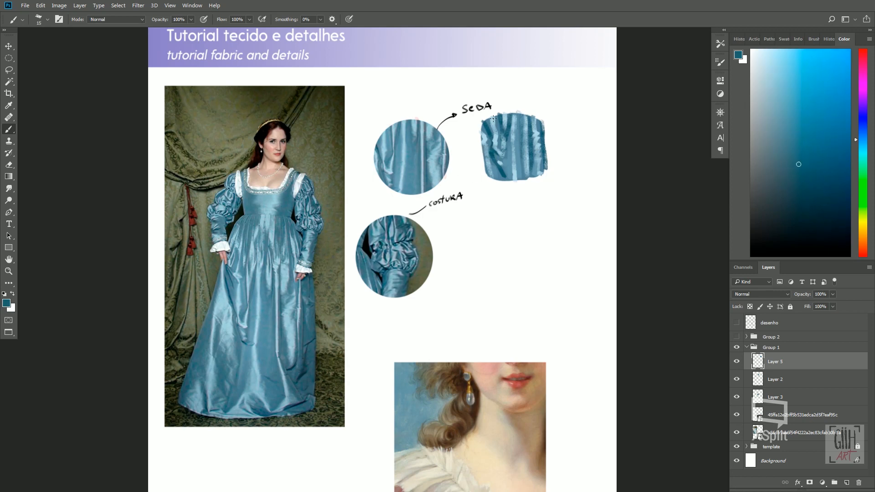
{"action": "left_click_drag", "start_coordinate": [799, 171], "coordinate": [797, 180]}
{"action": "left_click_drag", "start_coordinate": [530, 116], "coordinate": [531, 179]}
{"action": "mouse_move", "coordinate": [513, 113]}
{"action": "left_mouse_down"}
{"action": "mouse_move", "coordinate": [510, 143]}
{"action": "mouse_move", "coordinate": [511, 114]}
{"action": "mouse_move", "coordinate": [522, 130]}
{"action": "mouse_move", "coordinate": [524, 120]}
{"action": "mouse_move", "coordinate": [523, 131]}
{"action": "mouse_move", "coordinate": [528, 115]}
{"action": "mouse_move", "coordinate": [521, 179]}
{"action": "left_mouse_up"}
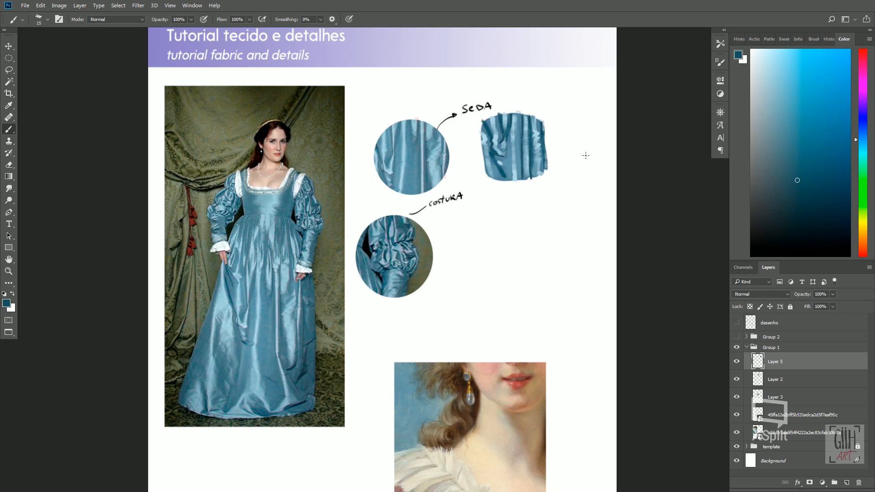
Step: Add light strokes in a blue sampled from the silk detail and blend the sample's folds with the Smudge Tool
{"action": "left_click", "coordinate": [407, 169], "text": "alt"}
{"action": "mouse_move", "coordinate": [528, 147]}
{"action": "left_mouse_down"}
{"action": "mouse_move", "coordinate": [526, 115]}
{"action": "mouse_move", "coordinate": [525, 168]}
{"action": "left_mouse_up"}
{"action": "left_click", "coordinate": [9, 188]}
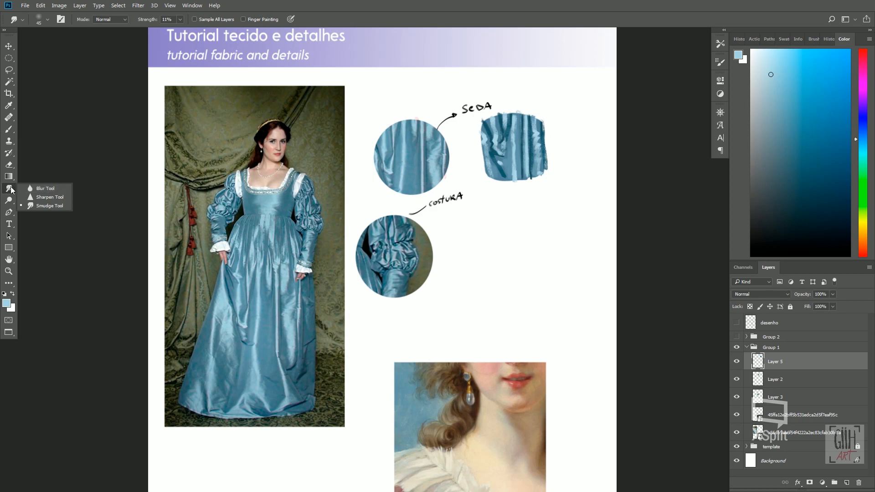
{"action": "left_click", "coordinate": [10, 188]}
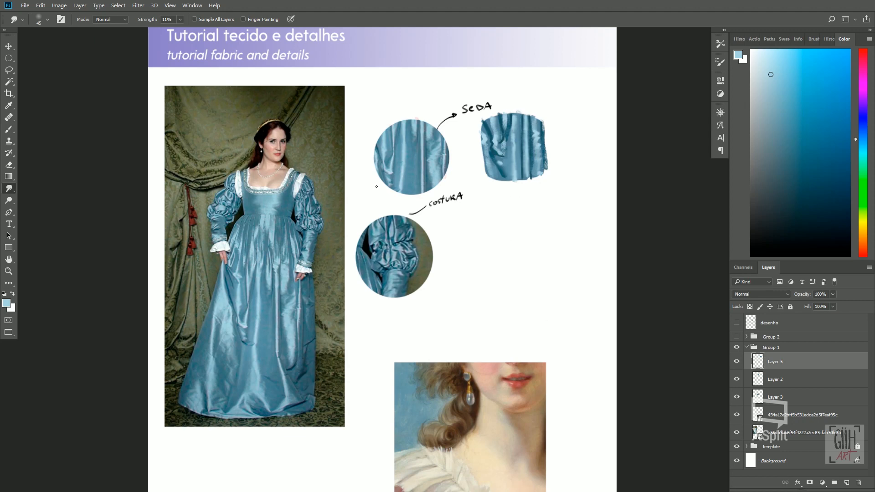
Step: Paint bright, narrow highlights along the sample's vertical folds with the Brush Tool, using a lightened blue sampled from the swatch
{"action": "key", "text": "b"}
{"action": "left_click", "coordinate": [520, 131], "text": "alt"}
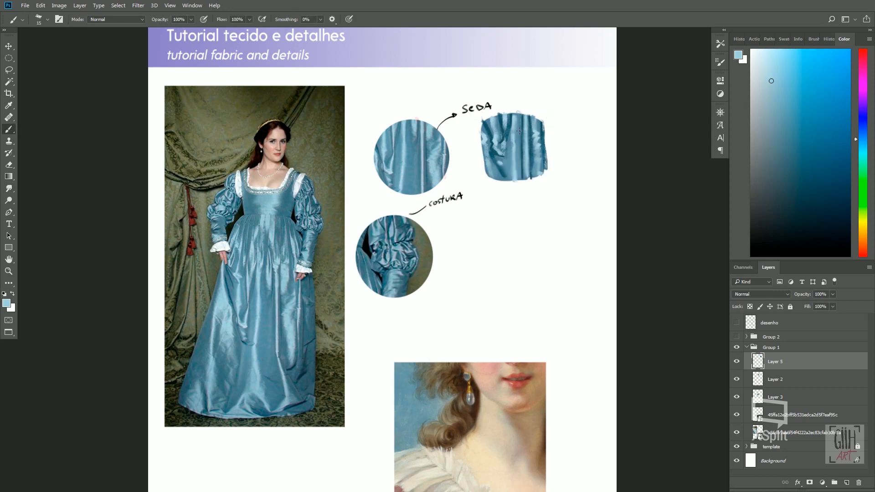
{"action": "left_click_drag", "start_coordinate": [770, 73], "coordinate": [774, 64]}
{"action": "left_click_drag", "start_coordinate": [514, 126], "coordinate": [514, 149]}
{"action": "left_click_drag", "start_coordinate": [773, 63], "coordinate": [771, 55]}
{"action": "left_click_drag", "start_coordinate": [514, 150], "coordinate": [514, 177]}
{"action": "left_click_drag", "start_coordinate": [527, 118], "coordinate": [530, 169]}
{"action": "left_click_drag", "start_coordinate": [537, 131], "coordinate": [537, 160]}
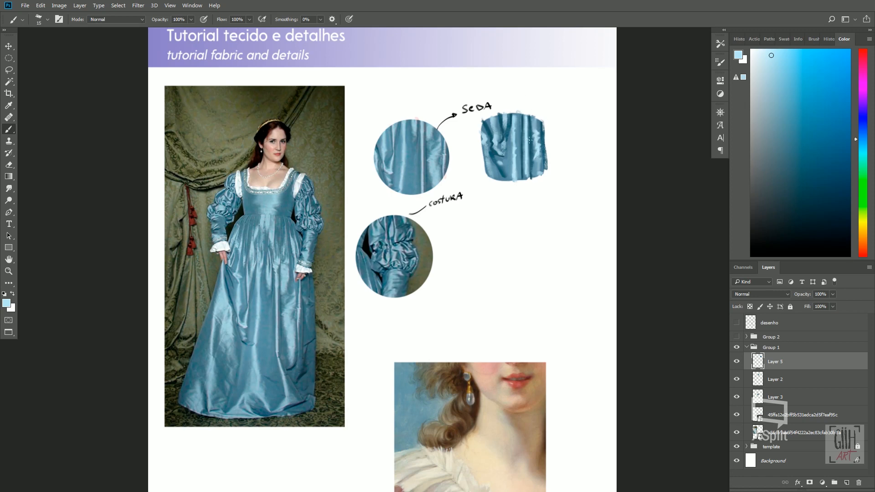
Step: Enlarge the brush to 34 px and add broader bright highlights to the silk sample's folds
{"action": "right_click", "coordinate": [530, 163]}
{"action": "left_click", "coordinate": [585, 194]}
{"action": "left_click", "coordinate": [633, 144]}
{"action": "left_click_drag", "start_coordinate": [535, 160], "coordinate": [536, 178]}
{"action": "mouse_move", "coordinate": [505, 144]}
{"action": "left_mouse_down"}
{"action": "mouse_move", "coordinate": [504, 133]}
{"action": "mouse_move", "coordinate": [503, 150]}
{"action": "left_mouse_up"}
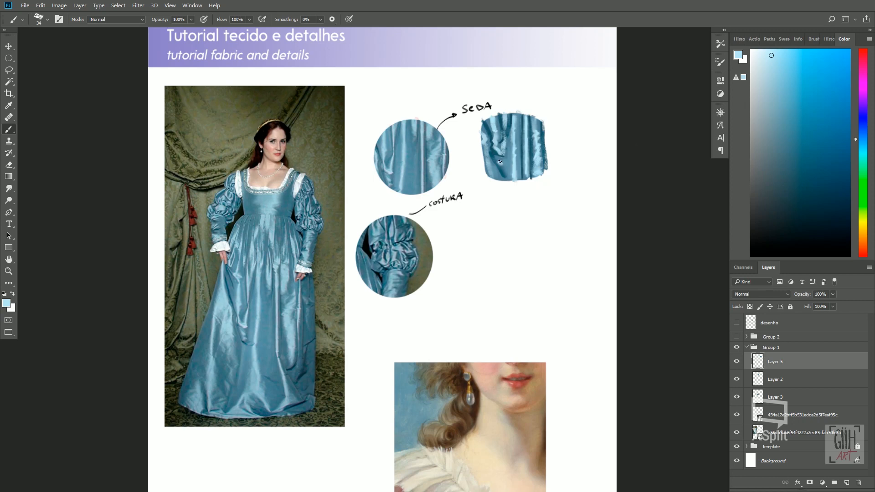
Step: Clean up the silk sample's ragged outer edges with the Eraser, reducing the eraser size for the finer parts
{"action": "left_click", "coordinate": [9, 165]}
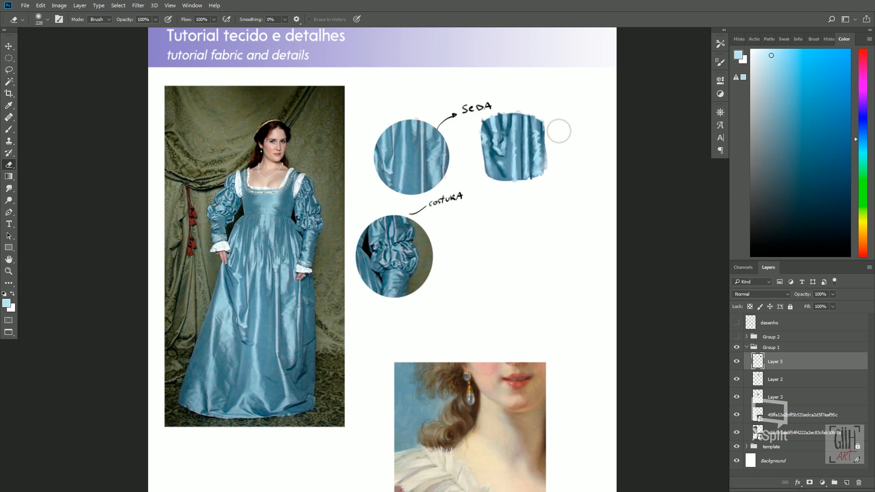
{"action": "left_click_drag", "start_coordinate": [546, 133], "coordinate": [550, 188]}
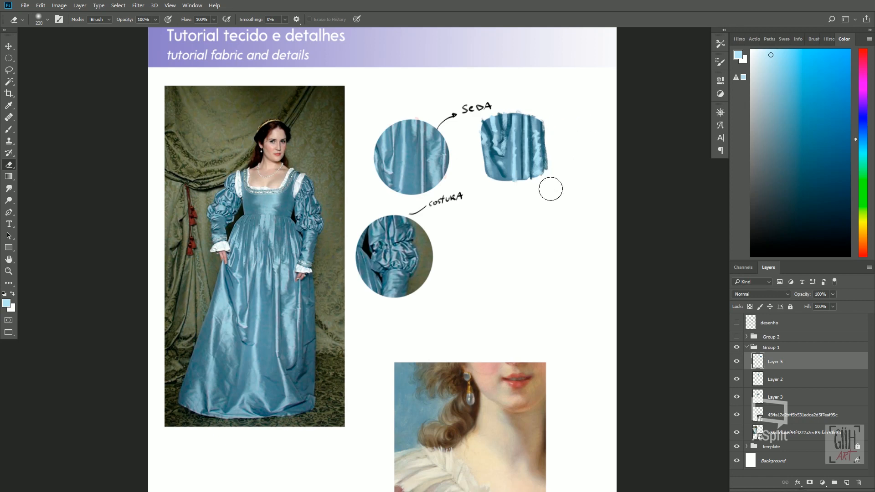
{"action": "key", "text": "bracketleft"}
{"action": "key", "text": "bracketleft"}
{"action": "key", "text": "bracketleft"}
{"action": "key", "text": "bracketleft"}
{"action": "key", "text": "bracketleft"}
{"action": "key", "text": "bracketleft"}
{"action": "key", "text": "bracketleft"}
{"action": "key", "text": "bracketleft"}
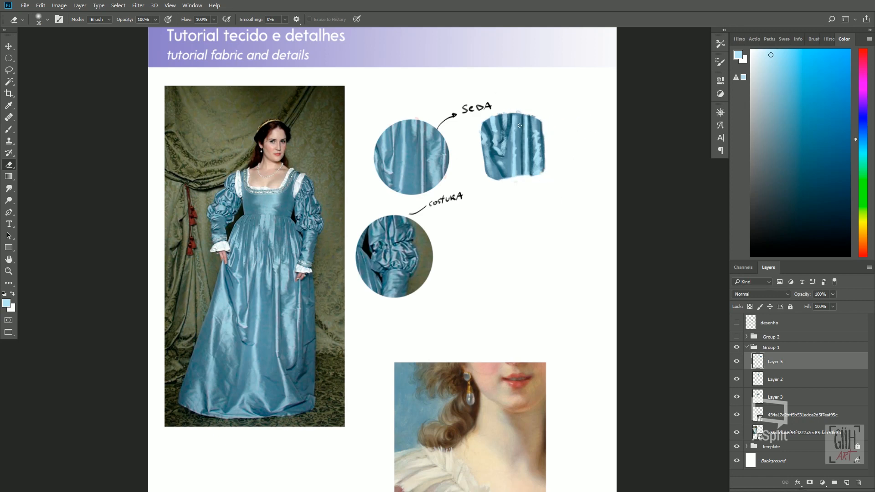
Step: Lasso the silk sample, adjust its brightness to 24 and contrast to -40, and deselect it
{"action": "key", "text": "l"}
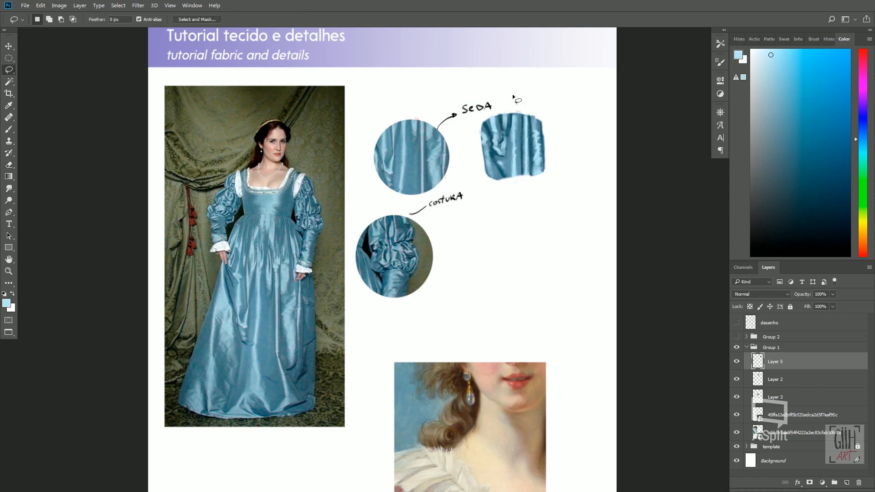
{"action": "mouse_move", "coordinate": [519, 107]}
{"action": "left_mouse_down"}
{"action": "mouse_move", "coordinate": [482, 121]}
{"action": "mouse_move", "coordinate": [515, 193]}
{"action": "mouse_move", "coordinate": [541, 119]}
{"action": "left_mouse_up"}
{"action": "left_click", "coordinate": [59, 6]}
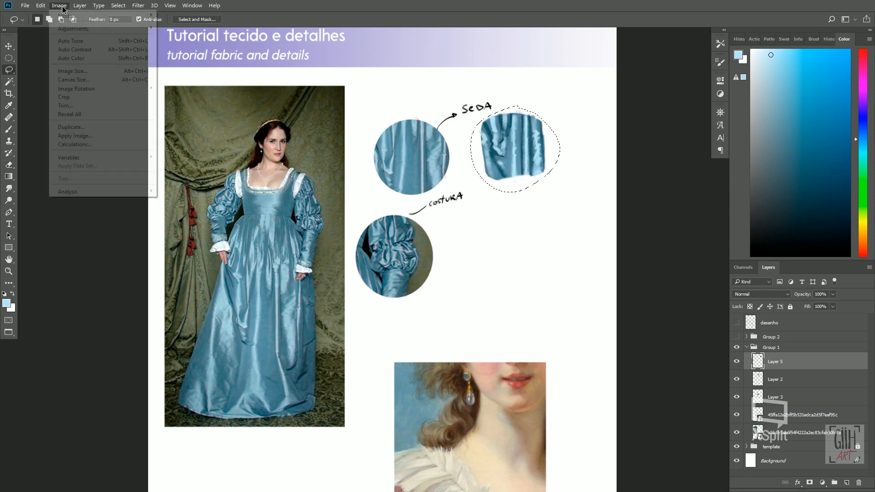
{"action": "mouse_move", "coordinate": [152, 32]}
{"action": "left_click", "coordinate": [185, 28]}
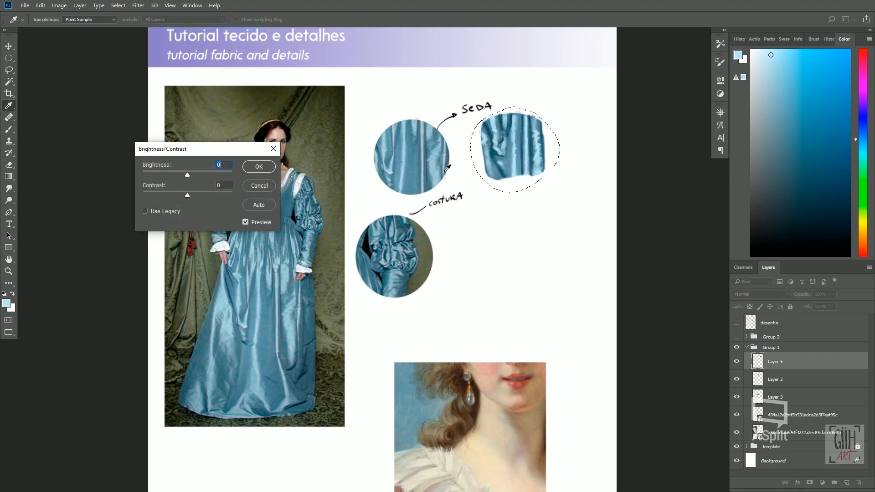
{"action": "left_click_drag", "start_coordinate": [189, 194], "coordinate": [148, 198]}
{"action": "left_click_drag", "start_coordinate": [185, 174], "coordinate": [142, 197]}
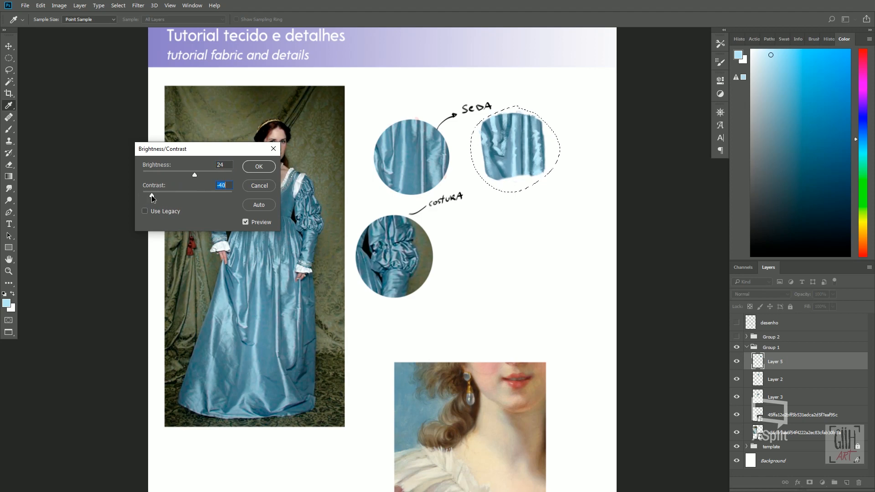
{"action": "key", "text": "Return"}
{"action": "key", "text": "ctrl+d"}
Step: Sample a mid blue from the silk sample and outline a puffed sleeve with the Brush Tool beside the COSTURA circle
{"action": "key", "text": "l"}
{"action": "key", "text": "ctrl+minus"}
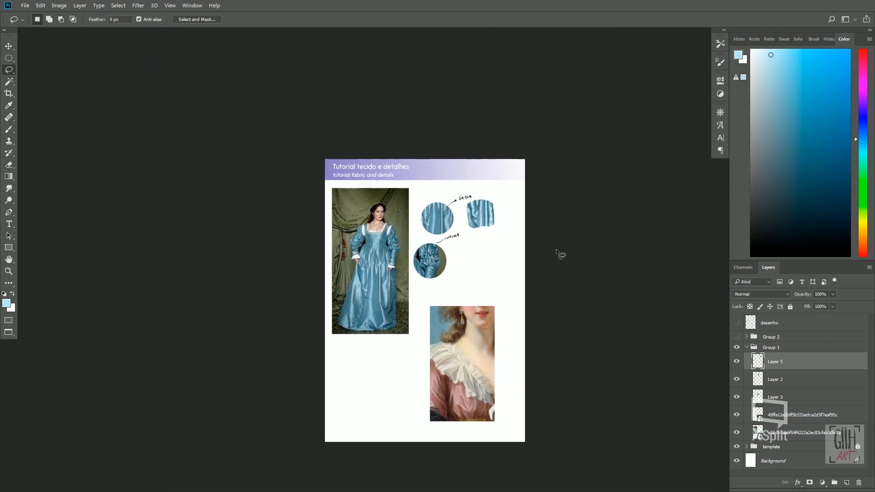
{"action": "key", "text": "r"}
{"action": "key", "text": "ctrl+plus"}
{"action": "key", "text": "ctrl+plus"}
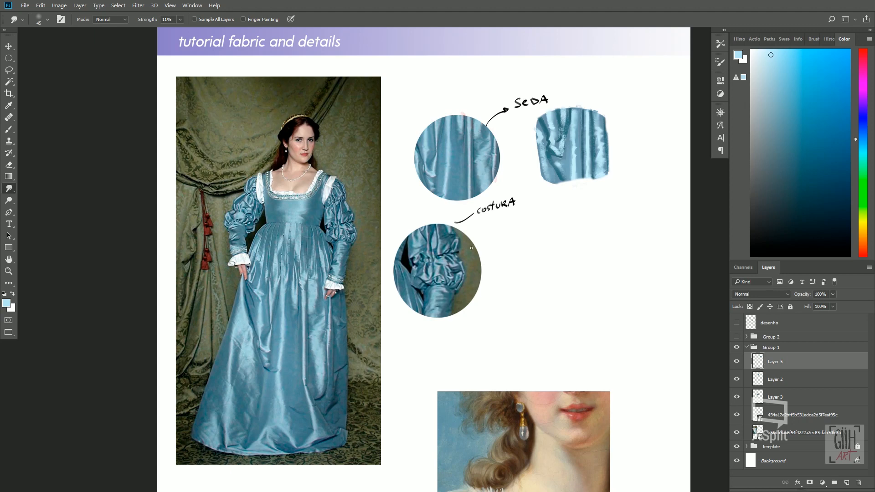
{"action": "left_click", "coordinate": [9, 129]}
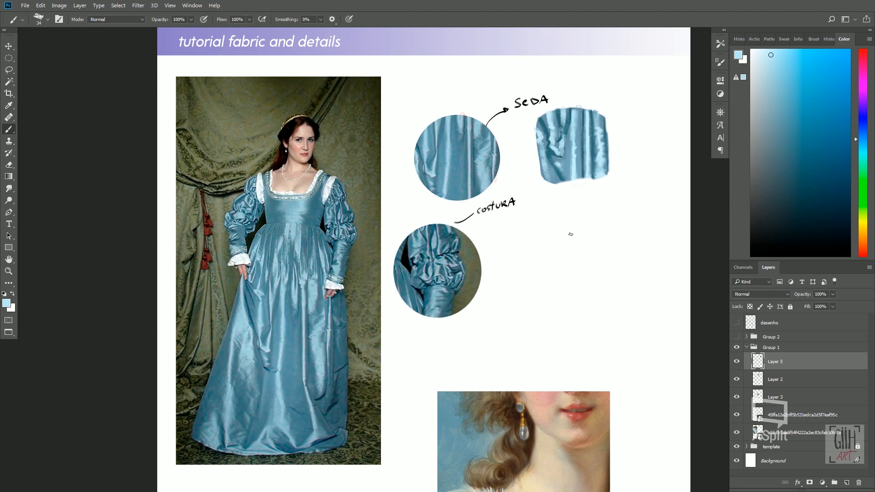
{"action": "left_click", "coordinate": [547, 149], "text": "alt"}
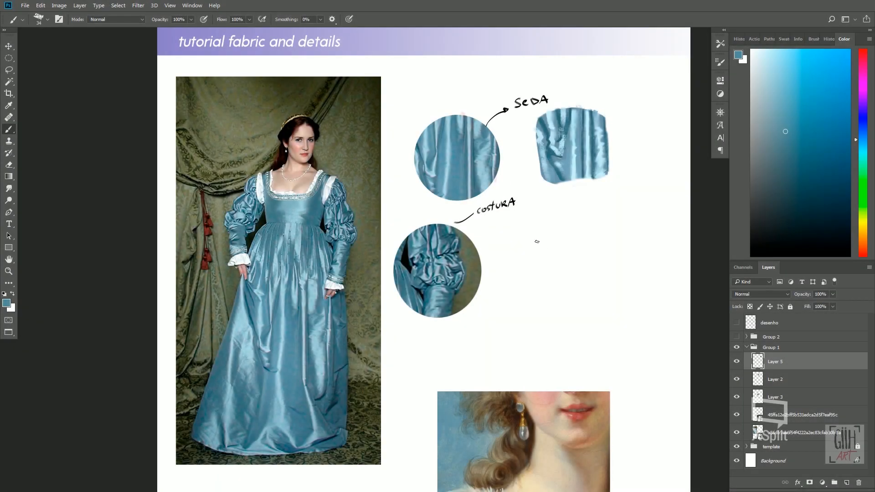
{"action": "mouse_move", "coordinate": [525, 226]}
{"action": "left_mouse_down"}
{"action": "mouse_move", "coordinate": [521, 266]}
{"action": "mouse_move", "coordinate": [535, 294]}
{"action": "mouse_move", "coordinate": [560, 288]}
{"action": "left_mouse_up"}
{"action": "mouse_move", "coordinate": [527, 223]}
{"action": "left_mouse_down"}
{"action": "mouse_move", "coordinate": [567, 222]}
{"action": "mouse_move", "coordinate": [563, 306]}
{"action": "left_mouse_up"}
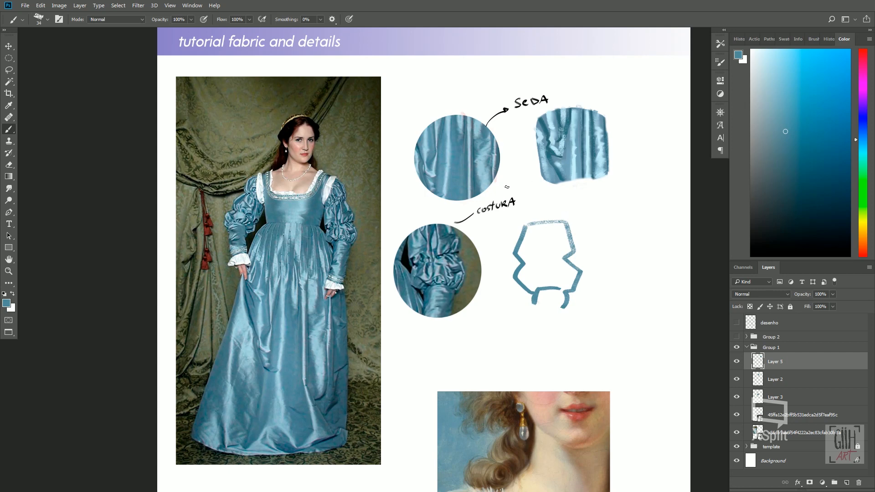
Step: Sample a dark blue from the COSTURA detail and paint the gathered folds and seam shadows inside the sleeve outline
{"action": "left_click", "coordinate": [428, 262], "text": "alt"}
{"action": "mouse_move", "coordinate": [527, 226]}
{"action": "left_mouse_down"}
{"action": "mouse_move", "coordinate": [539, 249]}
{"action": "mouse_move", "coordinate": [525, 260]}
{"action": "mouse_move", "coordinate": [534, 257]}
{"action": "left_mouse_up"}
{"action": "left_click_drag", "start_coordinate": [548, 220], "coordinate": [542, 265]}
{"action": "mouse_move", "coordinate": [555, 223]}
{"action": "left_mouse_down"}
{"action": "mouse_move", "coordinate": [551, 242]}
{"action": "mouse_move", "coordinate": [565, 254]}
{"action": "left_mouse_up"}
{"action": "mouse_move", "coordinate": [569, 235]}
{"action": "left_mouse_down"}
{"action": "mouse_move", "coordinate": [532, 285]}
{"action": "mouse_move", "coordinate": [519, 276]}
{"action": "left_mouse_up"}
{"action": "left_click_drag", "start_coordinate": [565, 263], "coordinate": [554, 279]}
{"action": "mouse_move", "coordinate": [565, 262]}
{"action": "left_mouse_down"}
{"action": "mouse_move", "coordinate": [575, 271]}
{"action": "mouse_move", "coordinate": [570, 264]}
{"action": "left_mouse_up"}
{"action": "left_click_drag", "start_coordinate": [572, 276], "coordinate": [556, 286]}
{"action": "mouse_move", "coordinate": [565, 283]}
{"action": "left_mouse_down"}
{"action": "mouse_move", "coordinate": [573, 275]}
{"action": "mouse_move", "coordinate": [537, 296]}
{"action": "mouse_move", "coordinate": [534, 308]}
{"action": "left_mouse_up"}
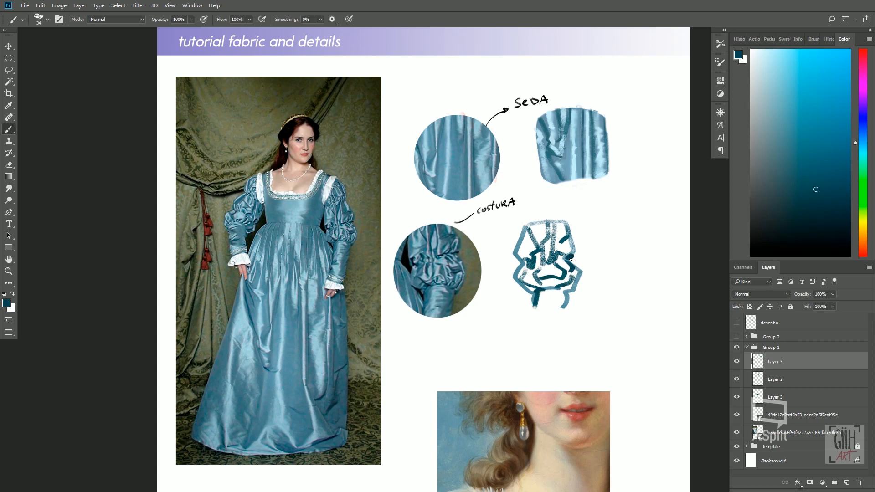
Step: Fill the COSTURA sleeve outline with mid blue and darken its gathered folds with a sampled deep blue
{"action": "left_click", "coordinate": [571, 260]}
{"action": "left_click_drag", "start_coordinate": [536, 294], "coordinate": [532, 312]}
{"action": "left_click", "coordinate": [520, 270], "text": "alt"}
{"action": "mouse_move", "coordinate": [519, 255]}
{"action": "left_mouse_down"}
{"action": "mouse_move", "coordinate": [524, 240]}
{"action": "mouse_move", "coordinate": [529, 234]}
{"action": "mouse_move", "coordinate": [526, 256]}
{"action": "mouse_move", "coordinate": [542, 228]}
{"action": "mouse_move", "coordinate": [551, 257]}
{"action": "left_mouse_up"}
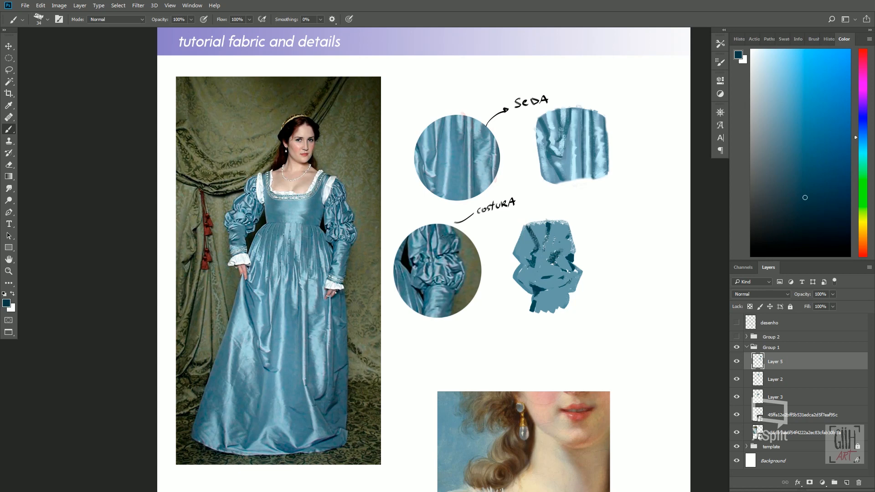
Step: Sample medium blues from the COSTURA detail and paint the intermediate tones of the folds across the sleeve sample
{"action": "left_click", "coordinate": [446, 255], "text": "alt"}
{"action": "mouse_move", "coordinate": [558, 227]}
{"action": "left_mouse_down"}
{"action": "mouse_move", "coordinate": [558, 242]}
{"action": "mouse_move", "coordinate": [564, 223]}
{"action": "mouse_move", "coordinate": [565, 257]}
{"action": "left_mouse_up"}
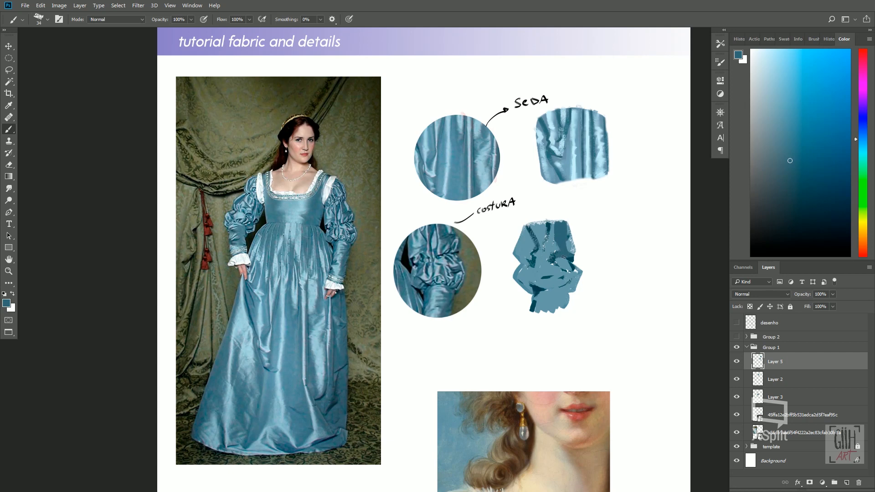
{"action": "left_click_drag", "start_coordinate": [540, 226], "coordinate": [553, 252]}
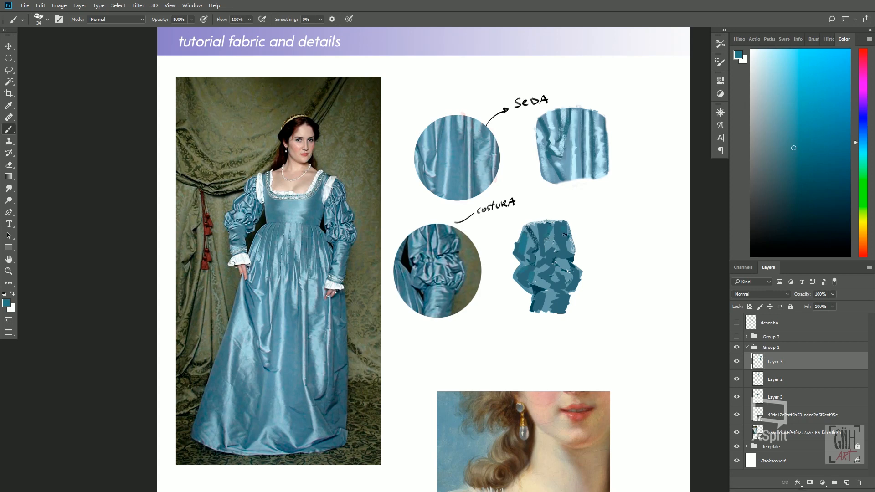
{"action": "left_click_drag", "start_coordinate": [565, 235], "coordinate": [567, 228]}
Step: Sample light blues from the COSTURA detail and paint silk highlights on the sleeve folds, with black shadow beside the sleeve's left edge
{"action": "left_click", "coordinate": [436, 248], "text": "alt"}
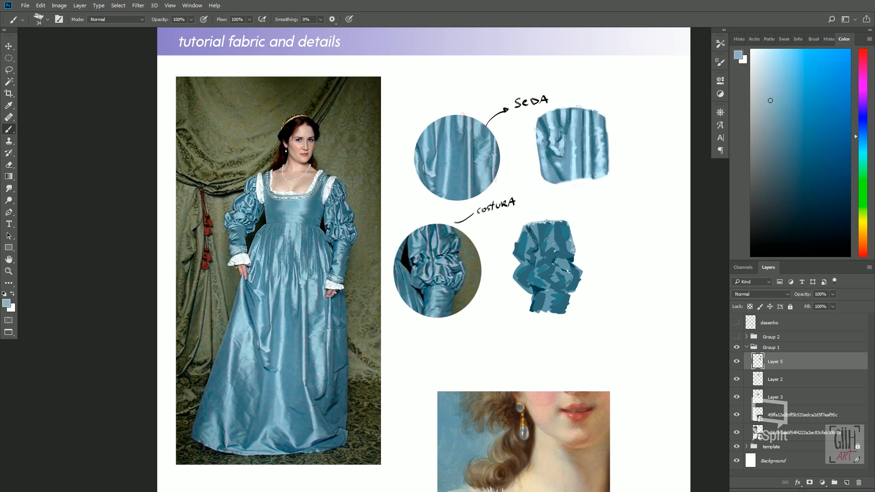
{"action": "left_click", "coordinate": [437, 272], "text": "alt"}
{"action": "left_click_drag", "start_coordinate": [552, 234], "coordinate": [545, 251]}
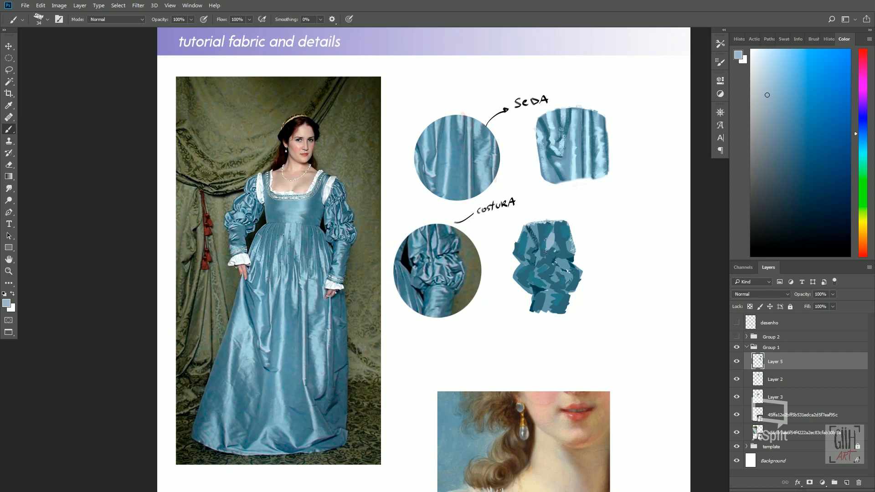
{"action": "left_click", "coordinate": [417, 246], "text": "alt"}
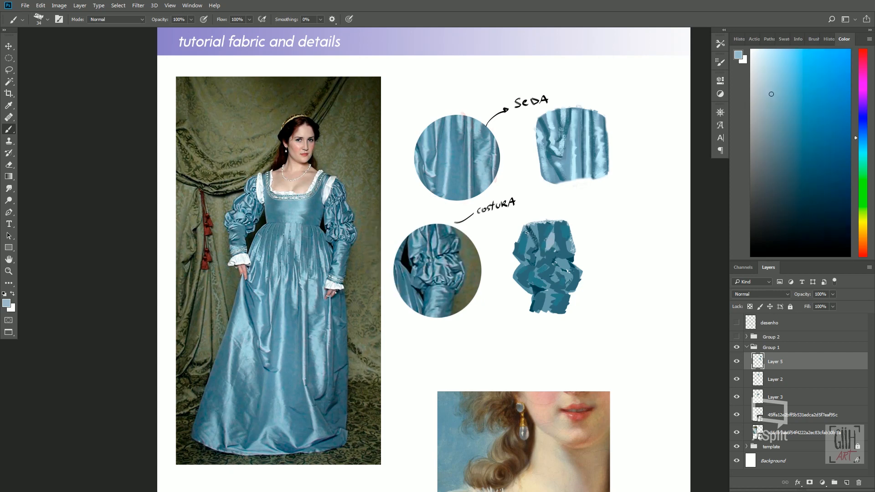
{"action": "mouse_move", "coordinate": [524, 231]}
{"action": "left_mouse_down"}
{"action": "mouse_move", "coordinate": [522, 258]}
{"action": "mouse_move", "coordinate": [545, 233]}
{"action": "mouse_move", "coordinate": [540, 226]}
{"action": "mouse_move", "coordinate": [540, 250]}
{"action": "left_mouse_up"}
Step: Refine the upper sleeve folds by repeatedly sampling neighbouring blues from the painted sleeve and brushing over the transitions
{"action": "left_click", "coordinate": [557, 276], "text": "alt"}
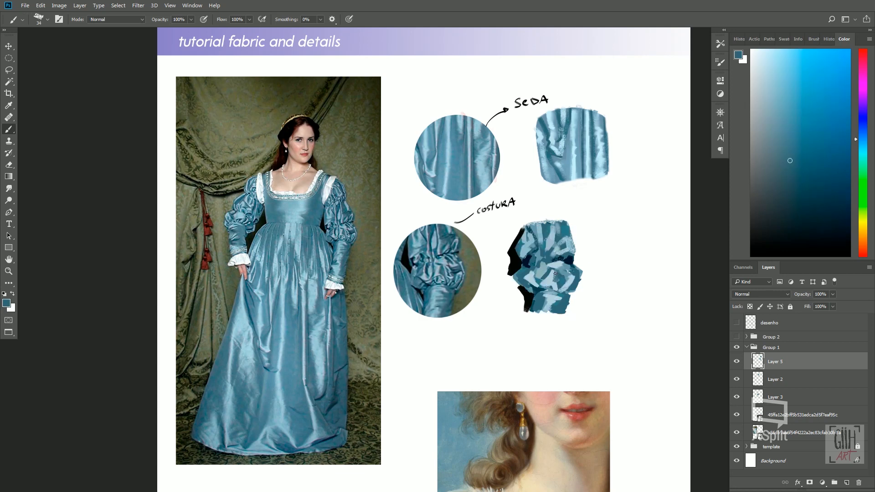
{"action": "left_click", "coordinate": [578, 276], "text": "alt"}
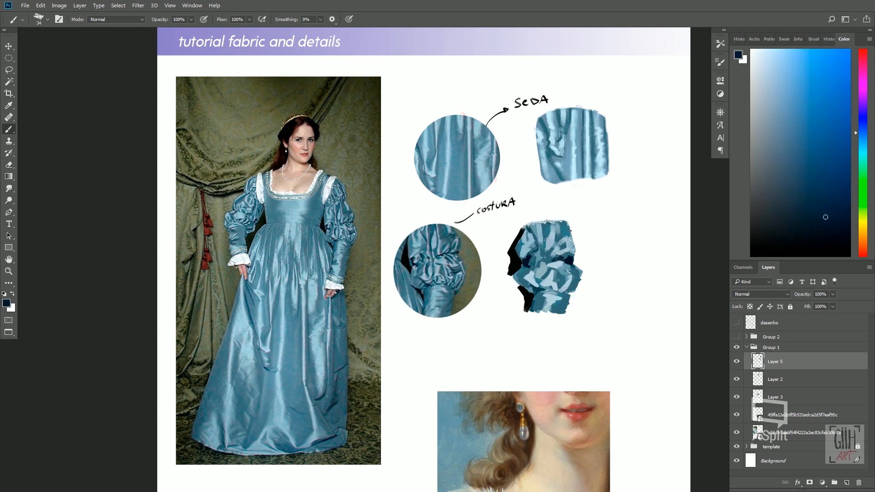
{"action": "left_click", "coordinate": [562, 254], "text": "alt"}
{"action": "left_click_drag", "start_coordinate": [549, 257], "coordinate": [549, 247]}
{"action": "left_click", "coordinate": [559, 238], "text": "alt"}
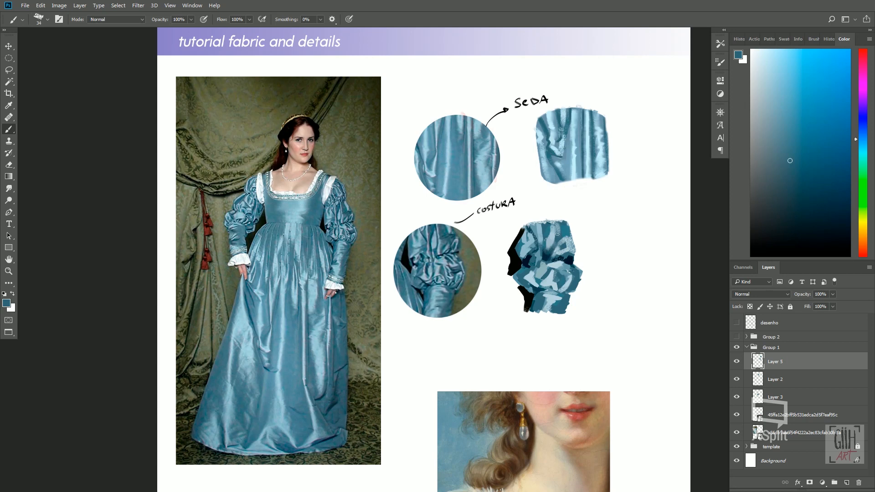
{"action": "left_click", "coordinate": [559, 249], "text": "alt"}
{"action": "left_click", "coordinate": [560, 238], "text": "alt"}
{"action": "left_click", "coordinate": [558, 247], "text": "alt"}
{"action": "left_click", "coordinate": [555, 250], "text": "alt"}
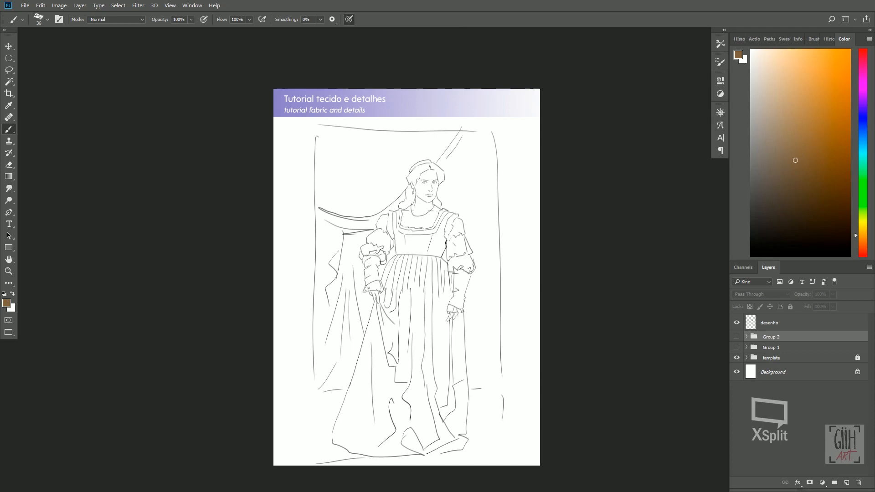
Step: Switch to the reference board, focus the full-length blue dress photo and place its window to the left of the dress sketch
{"action": "key", "text": "alt+Tab"}
{"action": "left_click_drag", "start_coordinate": [426, 201], "coordinate": [265, 183]}
{"action": "double_click", "coordinate": [201, 204]}
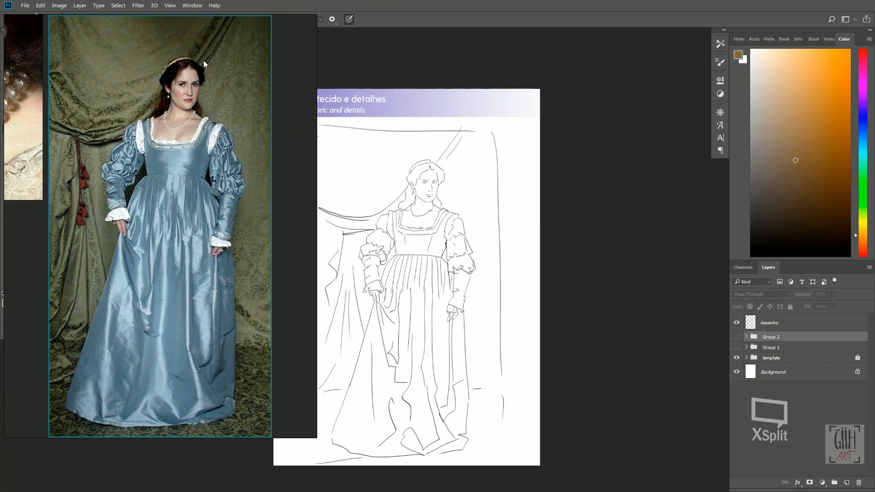
{"action": "left_click_drag", "start_coordinate": [203, 60], "coordinate": [794, 94]}
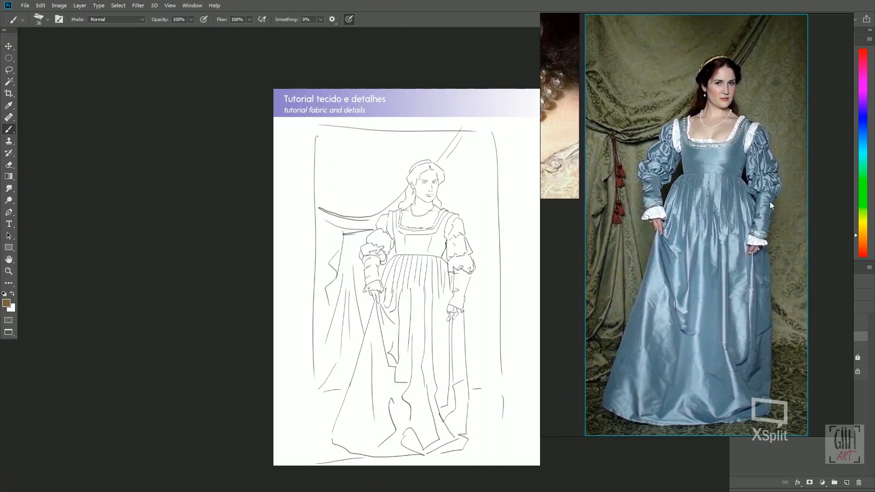
{"action": "left_click_drag", "start_coordinate": [557, 219], "coordinate": [0, 255]}
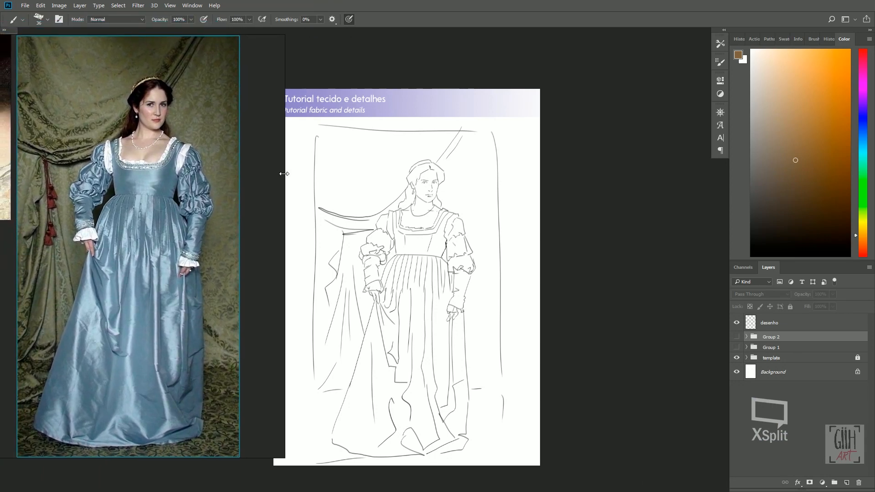
Step: Fit the sketch page beside the reference photo and create a new layer between the desenho layer and Group 2
{"action": "scroll", "coordinate": [433, 355], "scroll_direction": "up", "scroll_amount": 1}
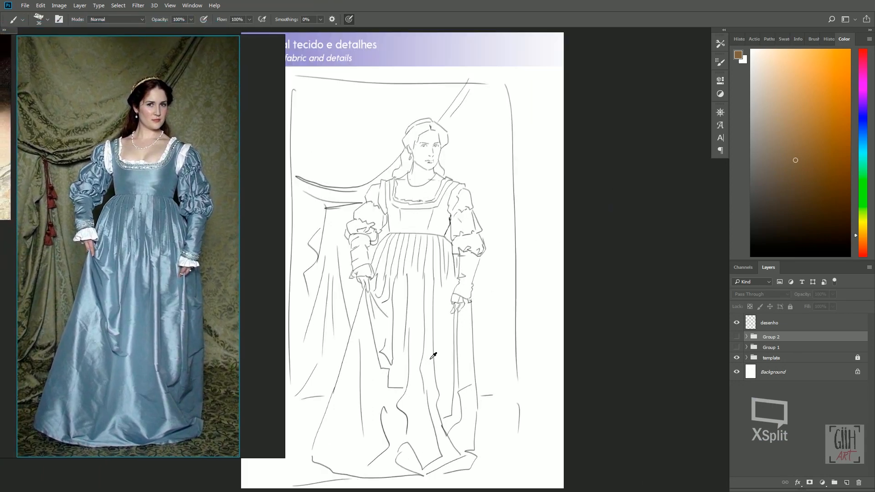
{"action": "scroll", "coordinate": [434, 151], "scroll_direction": "up", "scroll_amount": 3}
{"action": "scroll", "coordinate": [512, 168], "scroll_direction": "down", "scroll_amount": 5}
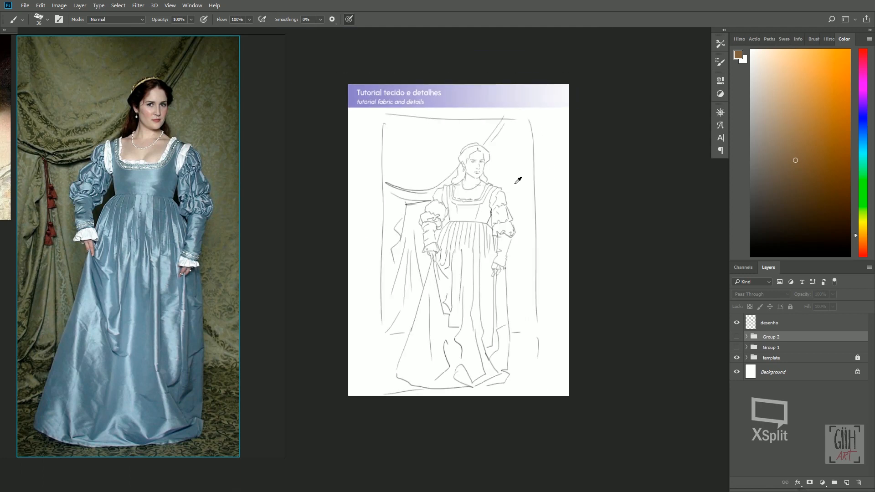
{"action": "scroll", "coordinate": [477, 302], "scroll_direction": "up", "scroll_amount": 4}
{"action": "scroll", "coordinate": [477, 302], "scroll_direction": "down", "scroll_amount": 1}
{"action": "left_click", "coordinate": [847, 482]}
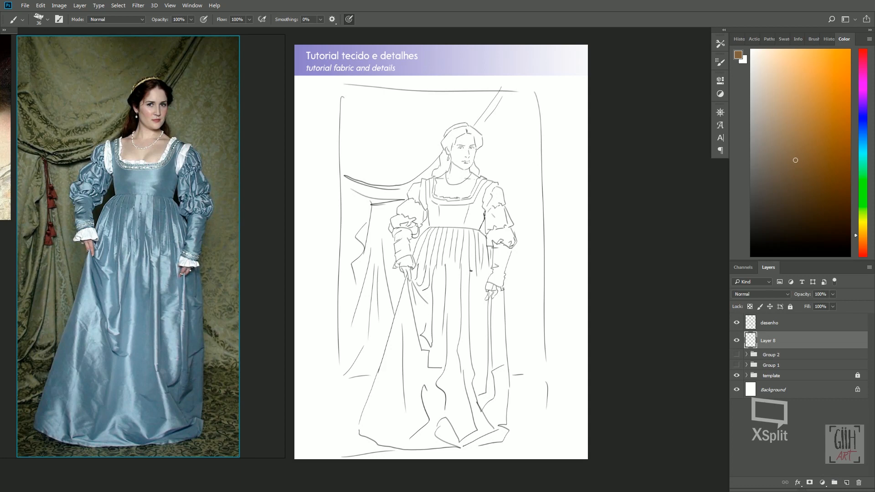
Step: Toggle the desenho layer's visibility to check the line drawing, reselect Layer 8 and toggle its visibility
{"action": "left_click", "coordinate": [769, 325]}
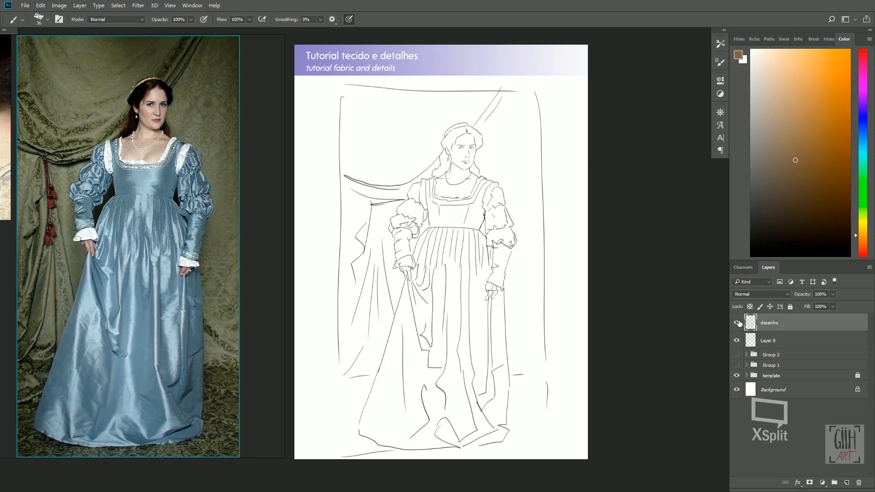
{"action": "left_click", "coordinate": [737, 323]}
{"action": "left_click", "coordinate": [737, 323]}
{"action": "left_click", "coordinate": [758, 341]}
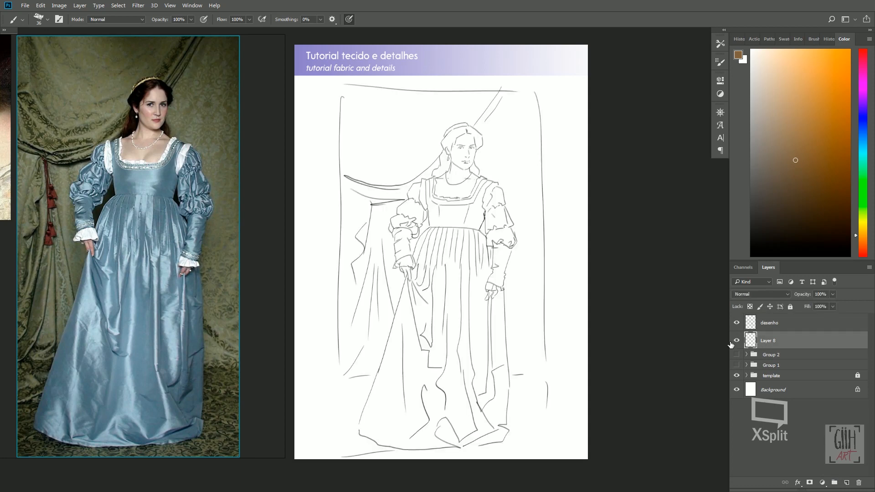
{"action": "left_click", "coordinate": [733, 343]}
{"action": "left_click", "coordinate": [735, 341]}
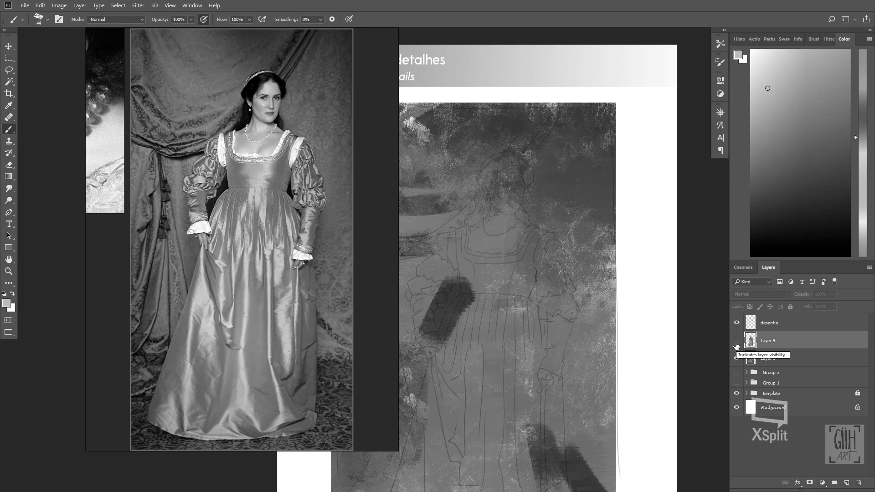
Step: Show Layer 9 and compare the blocked-in face, sleeves and dress with the reference photo, toggling the layer off and on
{"action": "left_click", "coordinate": [737, 342]}
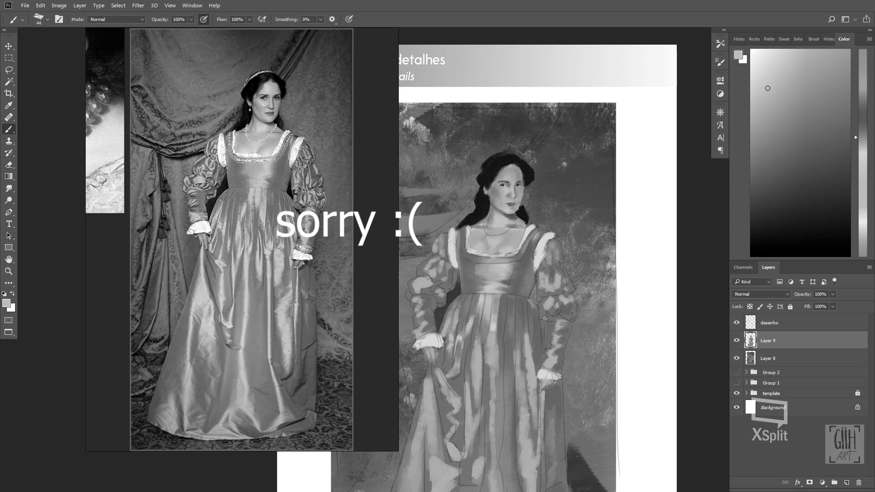
{"action": "scroll", "coordinate": [538, 334], "scroll_direction": "down", "scroll_amount": 2}
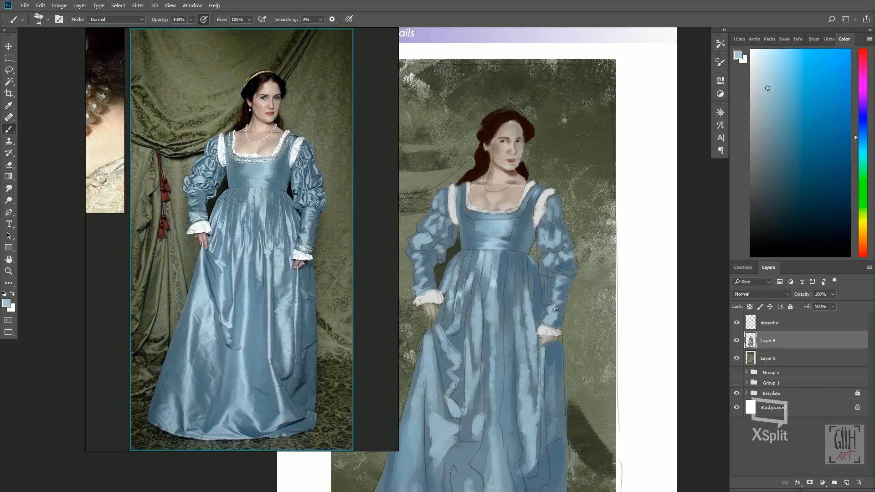
{"action": "left_click", "coordinate": [737, 340]}
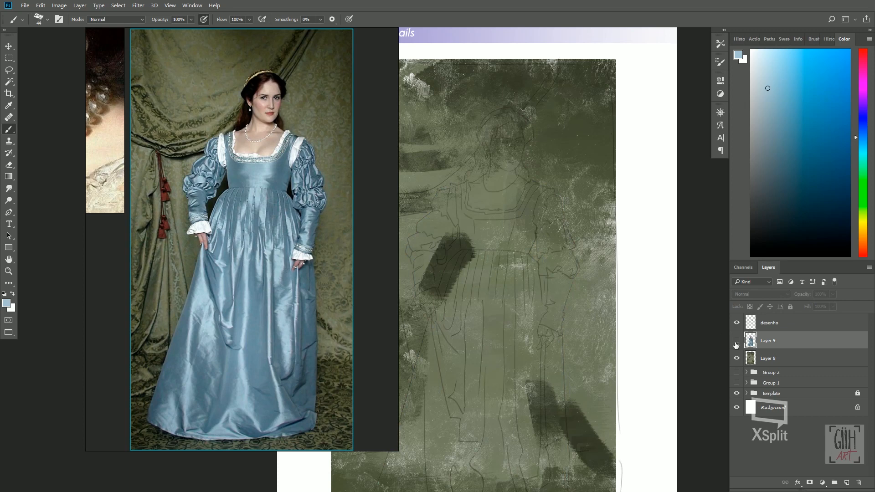
{"action": "left_click", "coordinate": [737, 342]}
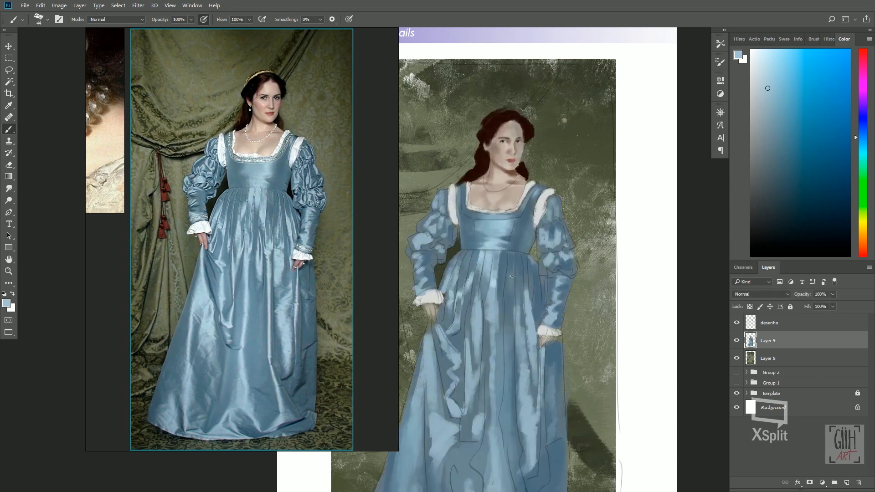
{"action": "scroll", "coordinate": [543, 220], "scroll_direction": "down", "scroll_amount": 1}
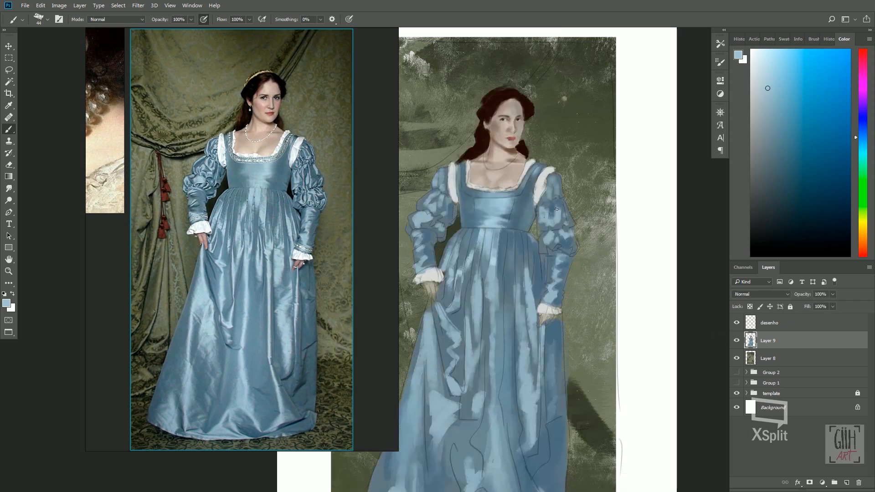
{"action": "scroll", "coordinate": [561, 211], "scroll_direction": "down", "scroll_amount": 1}
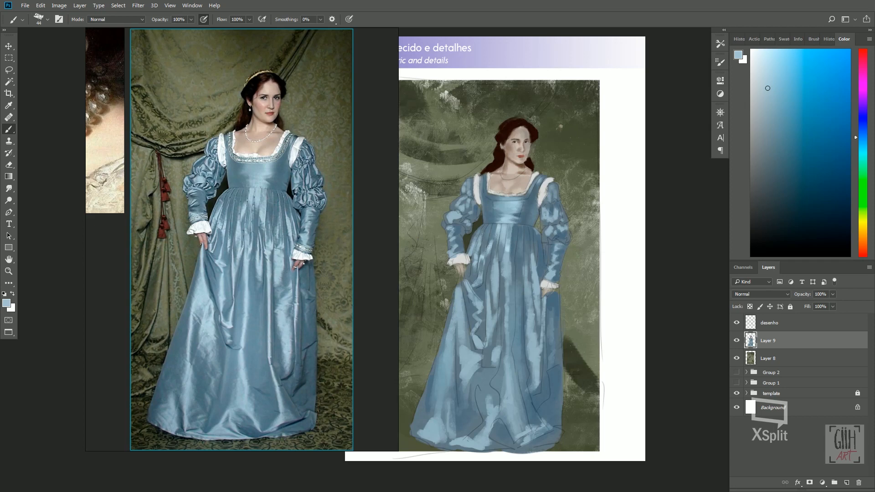
{"action": "scroll", "coordinate": [489, 184], "scroll_direction": "down", "scroll_amount": 2}
{"action": "scroll", "coordinate": [526, 248], "scroll_direction": "up", "scroll_amount": 1}
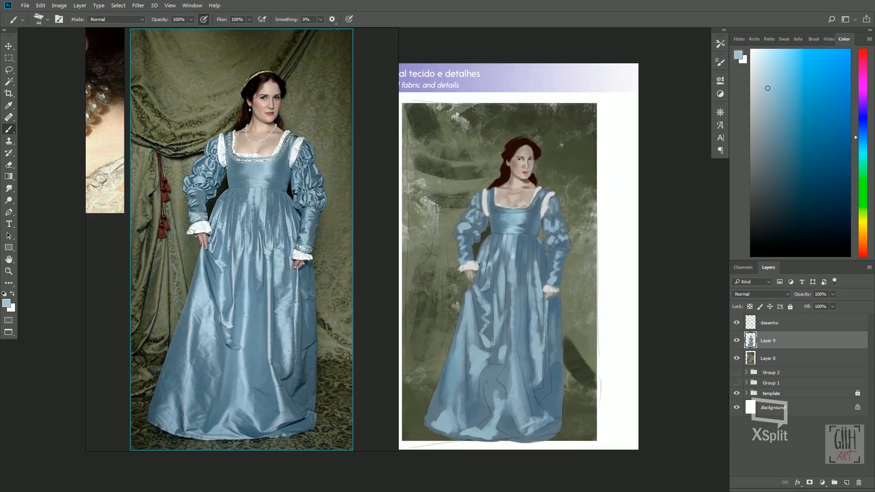
{"action": "scroll", "coordinate": [490, 194], "scroll_direction": "up", "scroll_amount": 1}
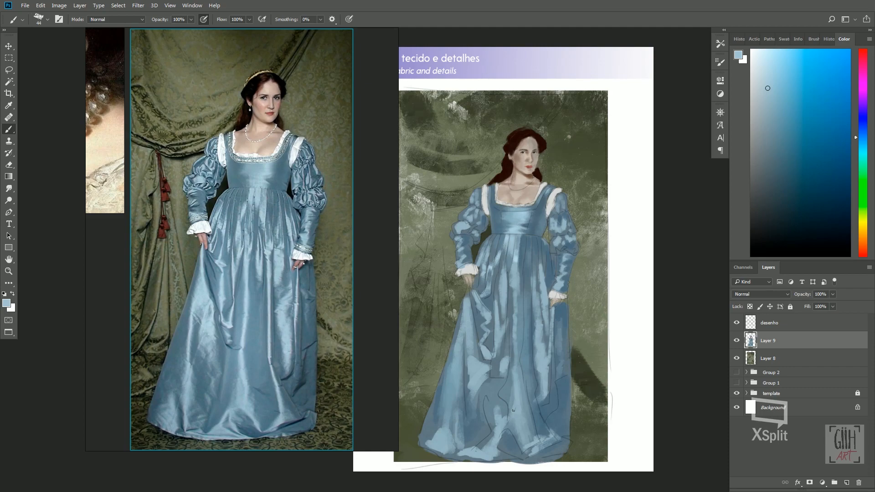
{"action": "scroll", "coordinate": [505, 217], "scroll_direction": "up", "scroll_amount": 3}
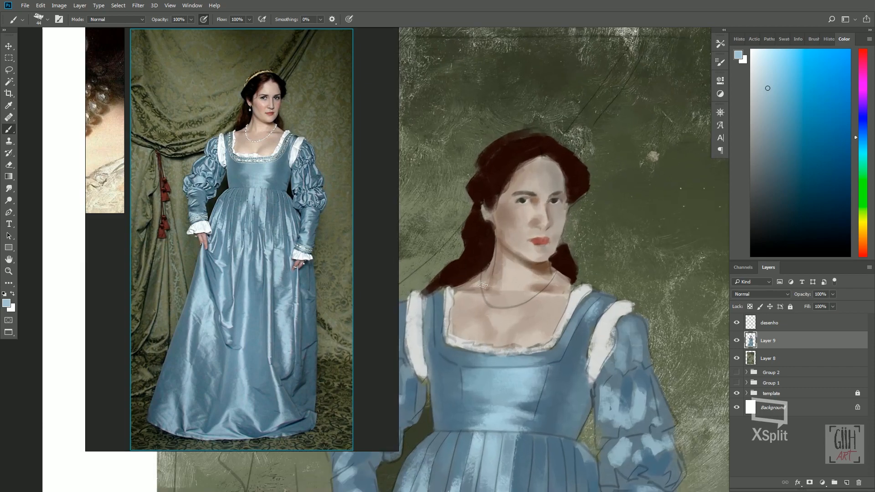
{"action": "scroll", "coordinate": [536, 151], "scroll_direction": "down", "scroll_amount": 2}
{"action": "scroll", "coordinate": [536, 153], "scroll_direction": "down", "scroll_amount": 3}
{"action": "scroll", "coordinate": [515, 296], "scroll_direction": "up", "scroll_amount": 4}
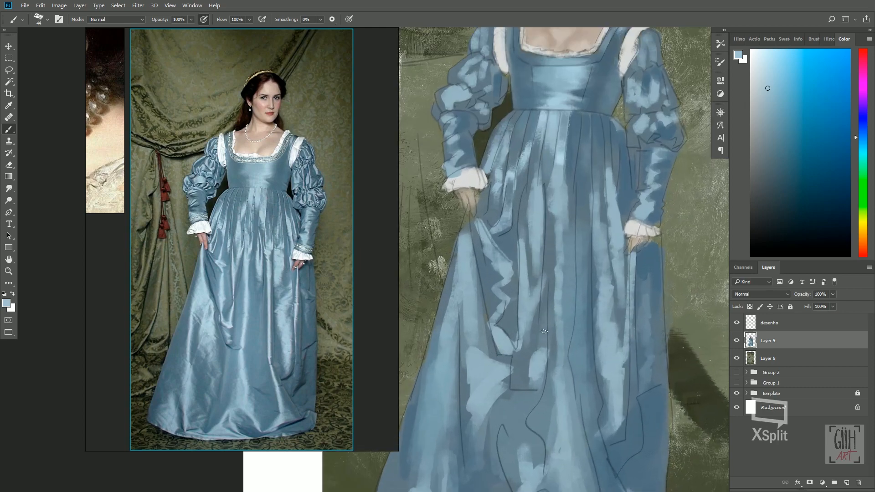
{"action": "scroll", "coordinate": [516, 375], "scroll_direction": "down", "scroll_amount": 2}
{"action": "scroll", "coordinate": [444, 318], "scroll_direction": "down", "scroll_amount": 2}
{"action": "scroll", "coordinate": [545, 314], "scroll_direction": "up", "scroll_amount": 1}
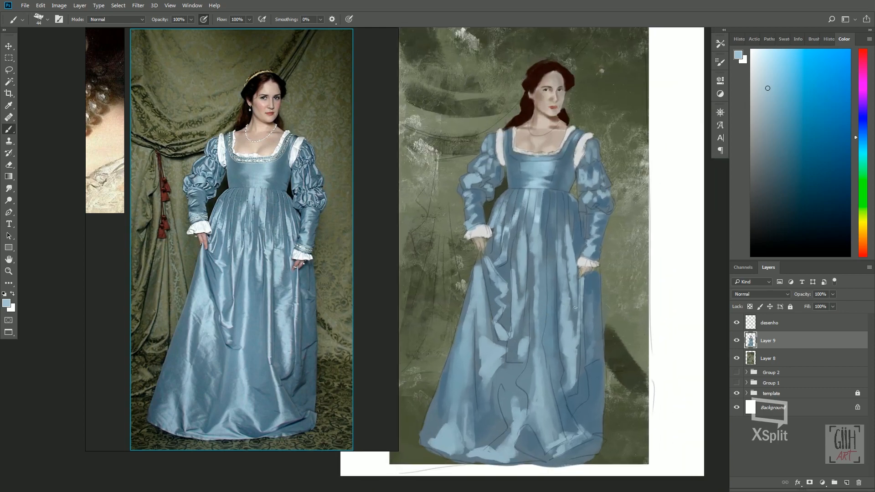
Step: Hide the figure on Layer 9 and toggle Layer 8 to inspect the textured green background on its own
{"action": "left_click", "coordinate": [737, 340]}
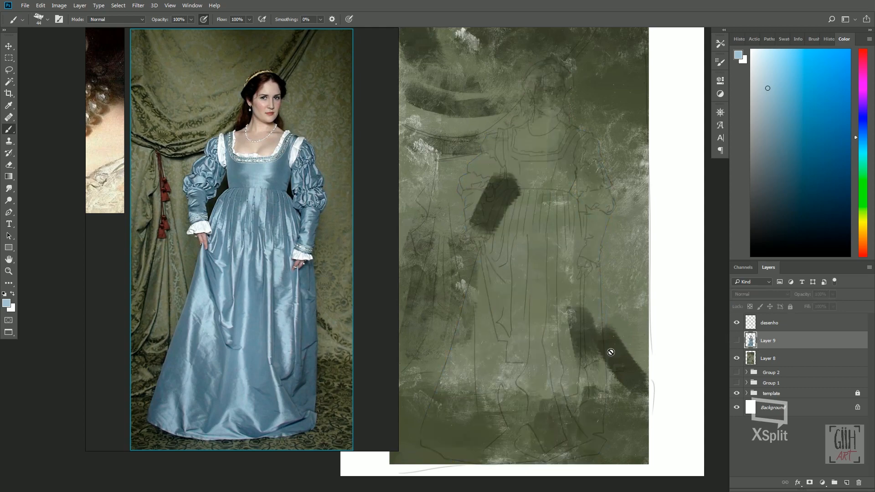
{"action": "scroll", "coordinate": [521, 362], "scroll_direction": "down", "scroll_amount": 2}
{"action": "scroll", "coordinate": [520, 363], "scroll_direction": "up", "scroll_amount": 1}
{"action": "left_click", "coordinate": [736, 358]}
{"action": "left_click", "coordinate": [736, 358]}
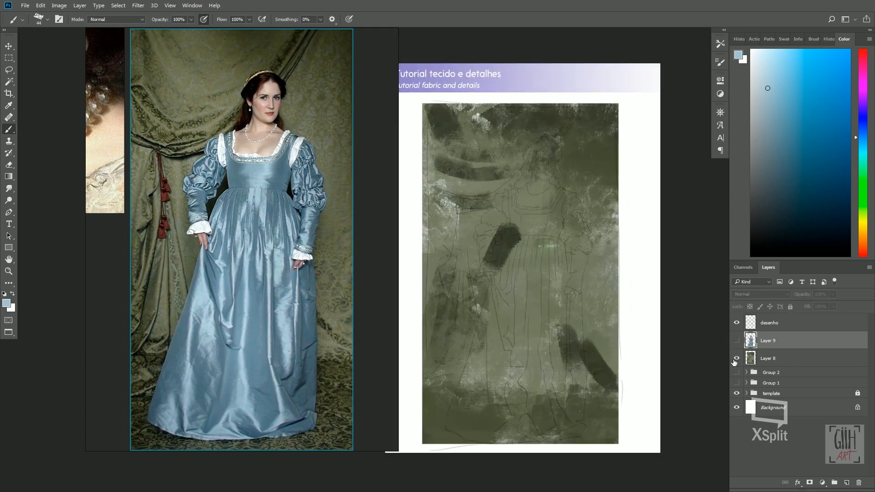
Step: Place the reference photo and page side by side, hide Layer 8 and create a new layer directly above it
{"action": "scroll", "coordinate": [467, 266], "scroll_direction": "up", "scroll_amount": 1}
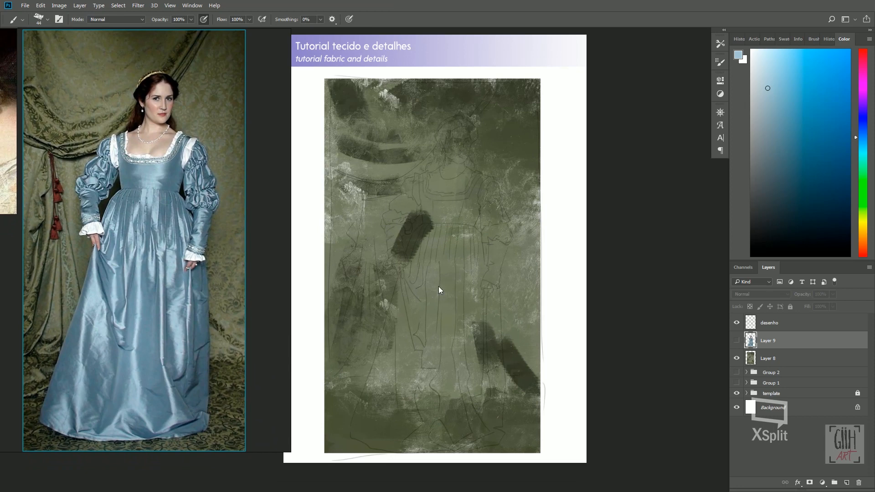
{"action": "left_click", "coordinate": [760, 358]}
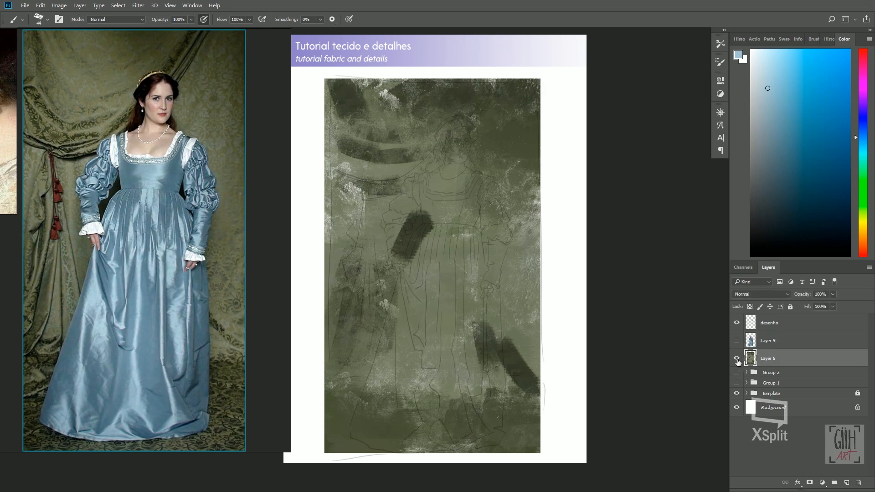
{"action": "left_click", "coordinate": [737, 358]}
{"action": "left_click", "coordinate": [846, 484]}
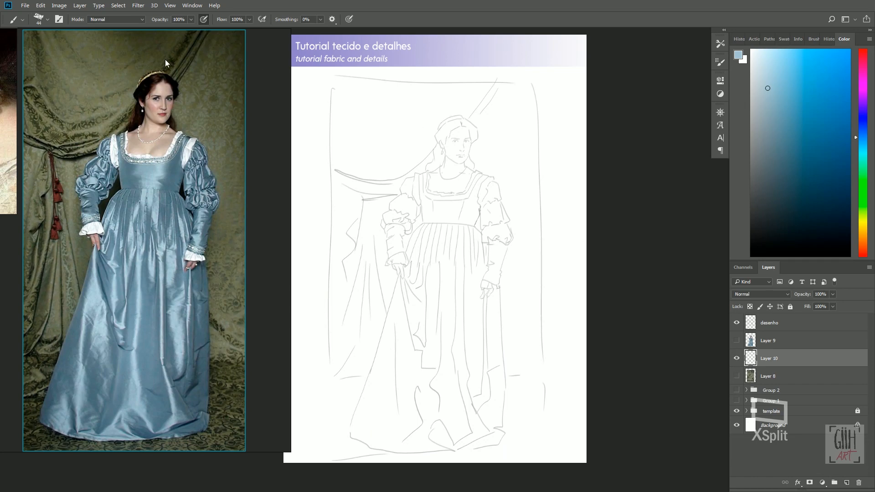
Step: Clear the reference photo from view and make a rectangular selection around the frame of the line drawing
{"action": "left_click_drag", "start_coordinate": [115, 75], "coordinate": [192, 104]}
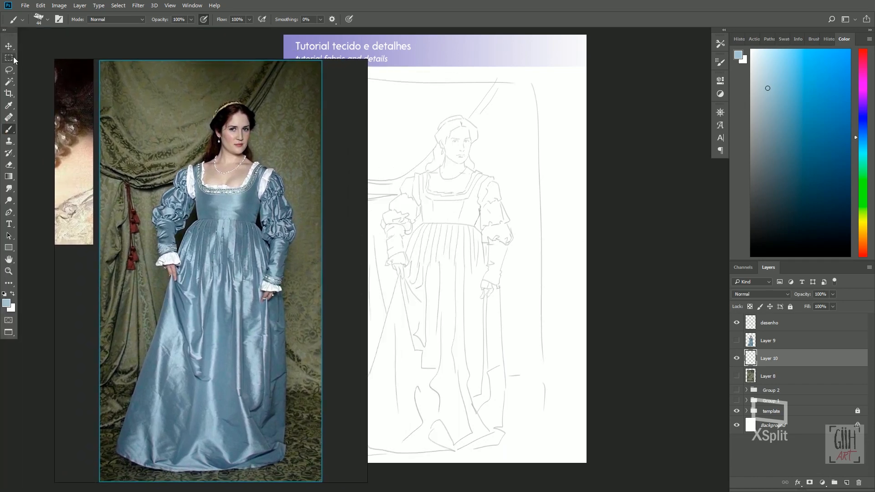
{"action": "left_click_drag", "start_coordinate": [279, 115], "coordinate": [186, 94]}
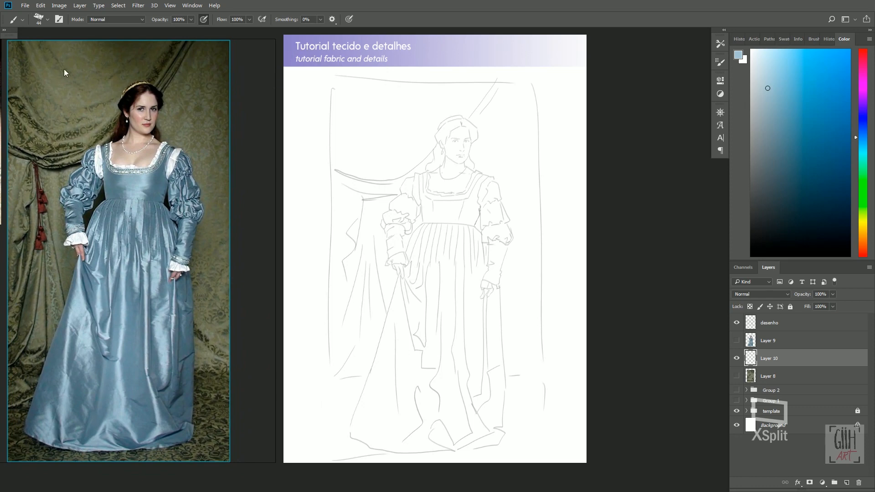
{"action": "left_click_drag", "start_coordinate": [64, 72], "coordinate": [97, 95]}
{"action": "left_click", "coordinate": [337, 137]}
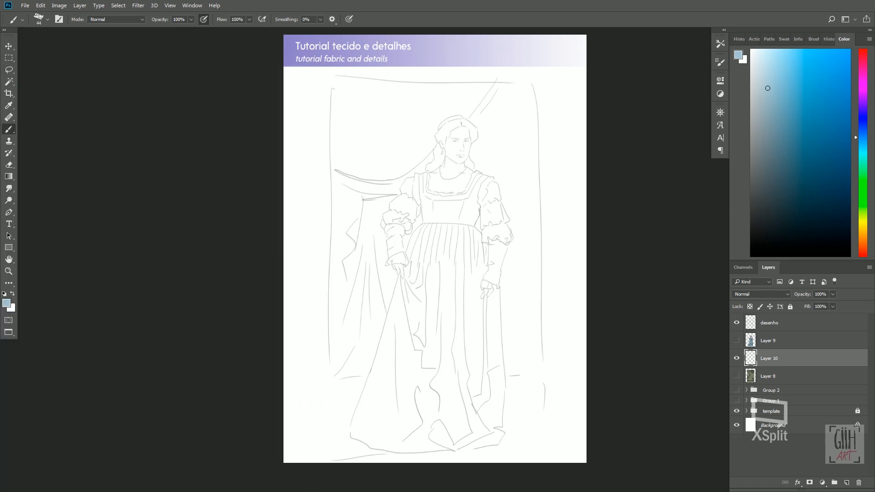
{"action": "key", "text": "m"}
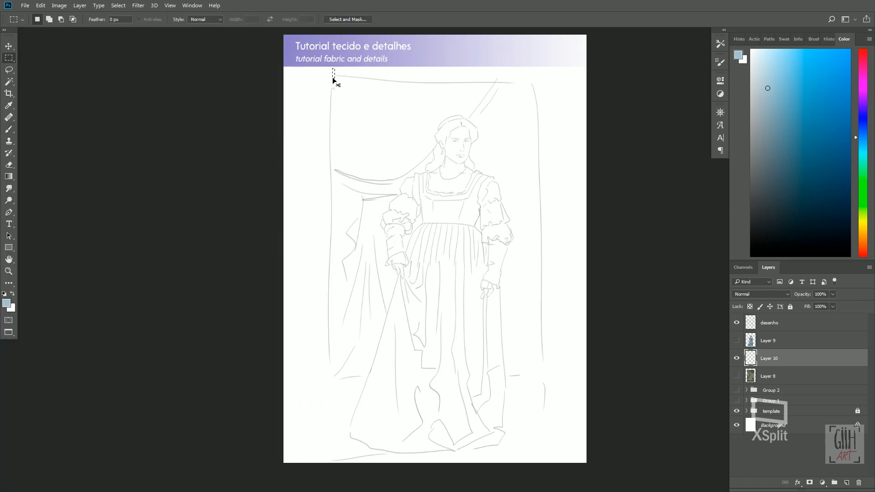
{"action": "mouse_move", "coordinate": [327, 76]}
{"action": "left_mouse_down"}
{"action": "mouse_move", "coordinate": [580, 463]}
{"action": "mouse_move", "coordinate": [550, 448]}
{"action": "left_mouse_up"}
Step: Pick the Sampled Brush 10 13 preset from the G-Rutkowski brushes2017 group for painting the background
{"action": "left_click", "coordinate": [9, 130]}
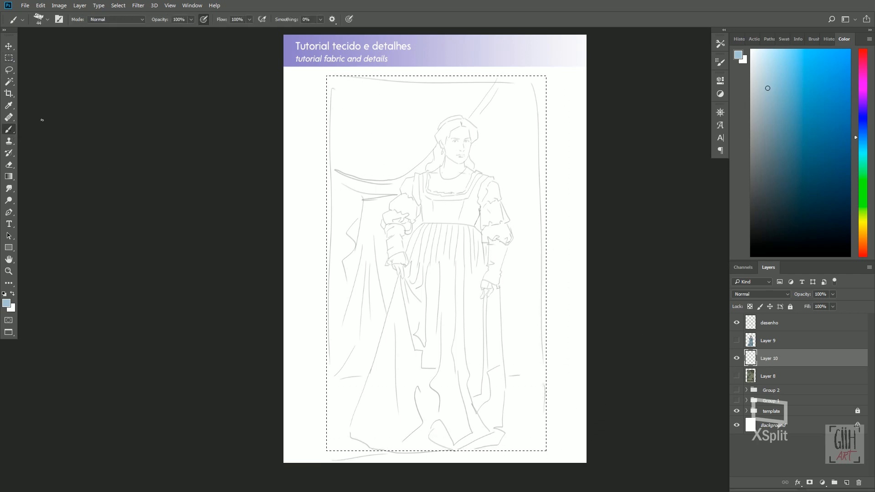
{"action": "left_click", "coordinate": [45, 20]}
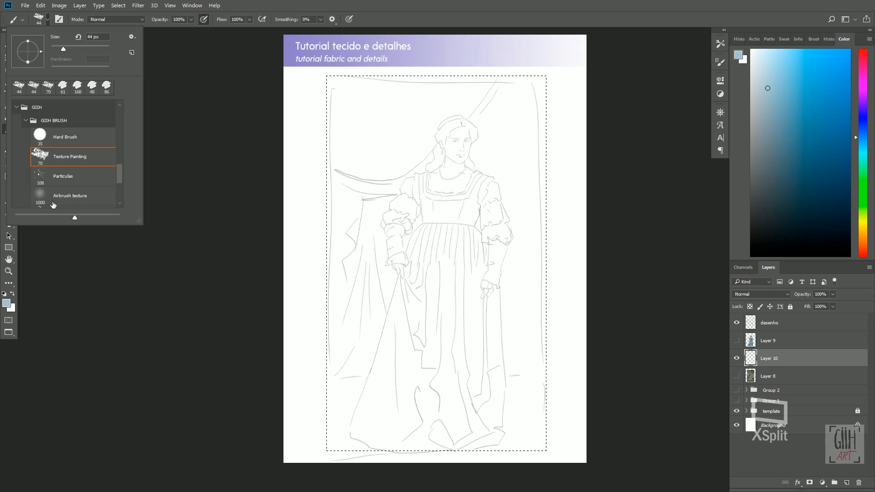
{"action": "left_click", "coordinate": [25, 121]}
{"action": "scroll", "coordinate": [68, 164], "scroll_direction": "up", "scroll_amount": 2}
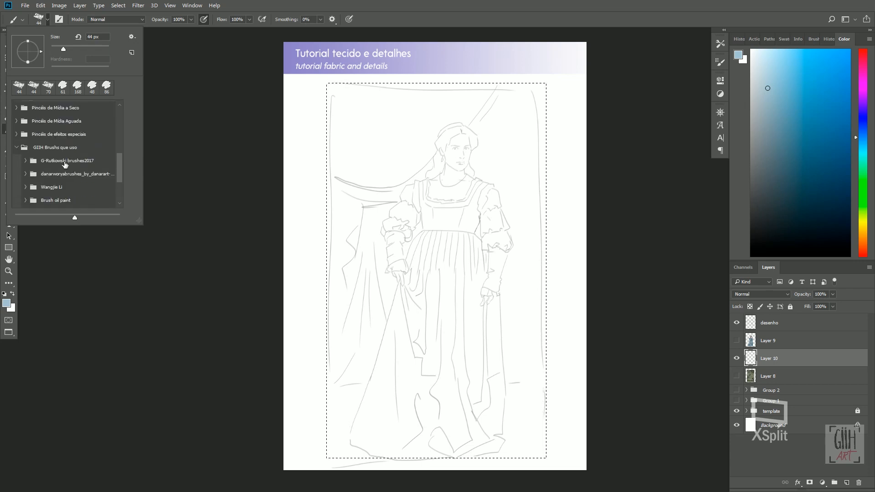
{"action": "left_click", "coordinate": [24, 146]}
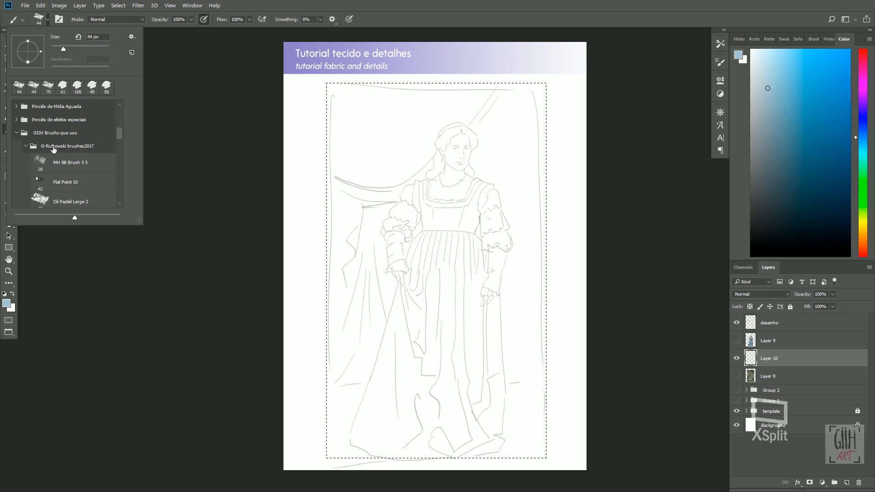
{"action": "scroll", "coordinate": [75, 180], "scroll_direction": "down", "scroll_amount": 2}
{"action": "scroll", "coordinate": [76, 176], "scroll_direction": "down", "scroll_amount": 10}
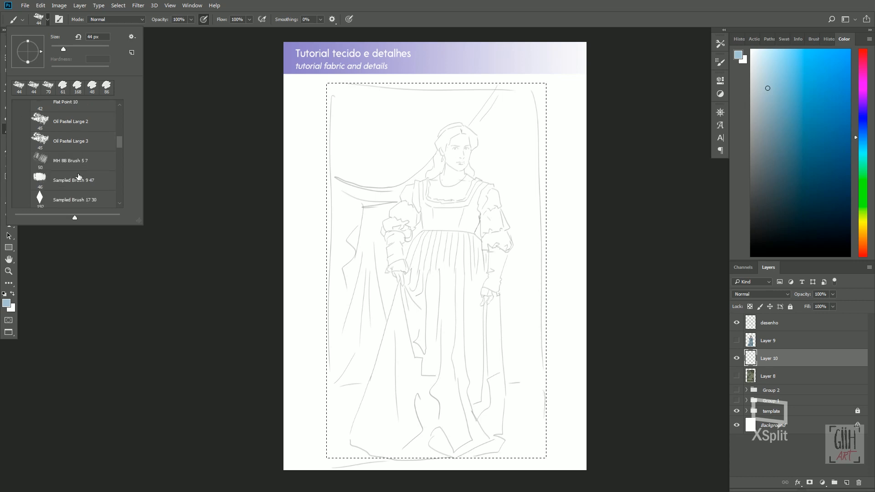
{"action": "scroll", "coordinate": [59, 166], "scroll_direction": "down", "scroll_amount": 10}
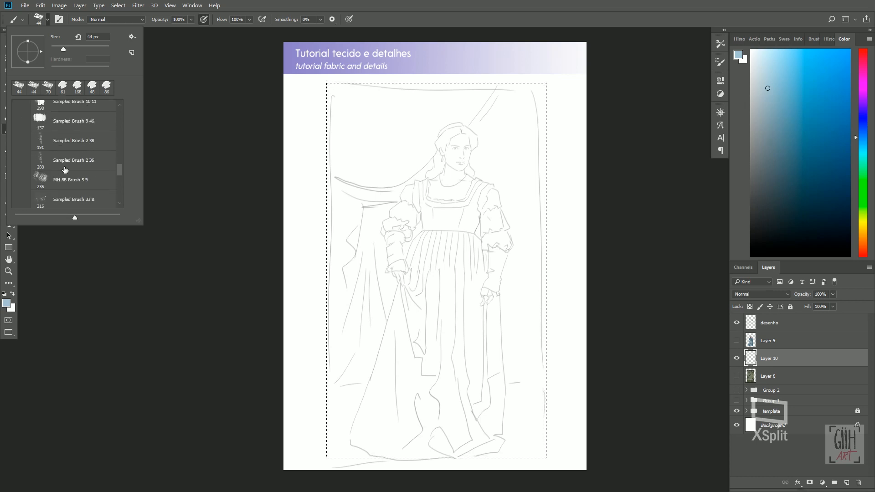
{"action": "scroll", "coordinate": [66, 176], "scroll_direction": "up", "scroll_amount": 2}
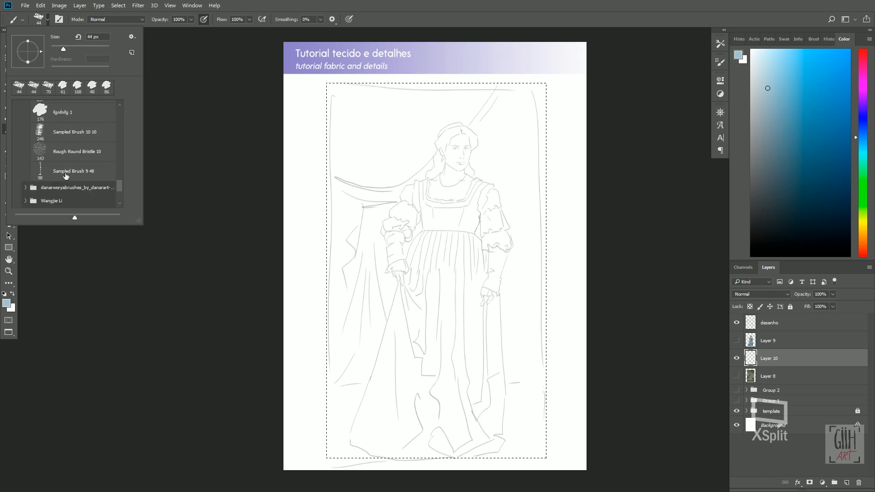
{"action": "left_click", "coordinate": [50, 139]}
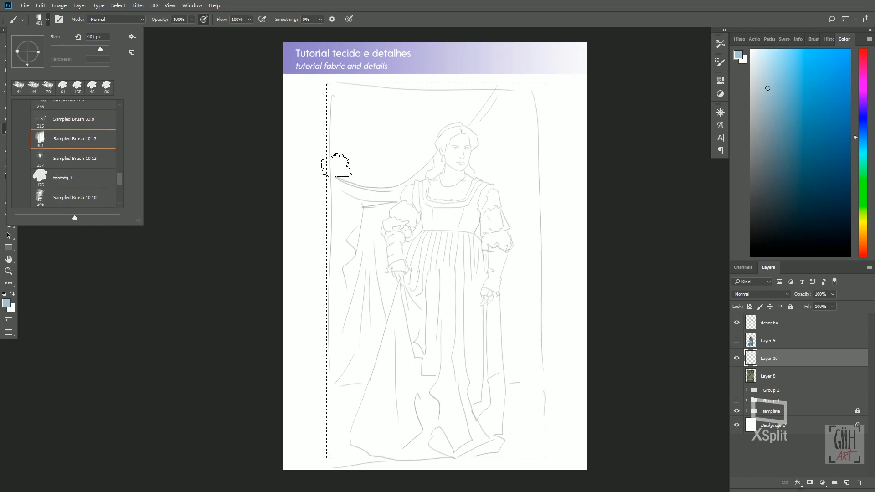
Step: Enlarge the textured brush to 1102 px
{"action": "left_click", "coordinate": [105, 50]}
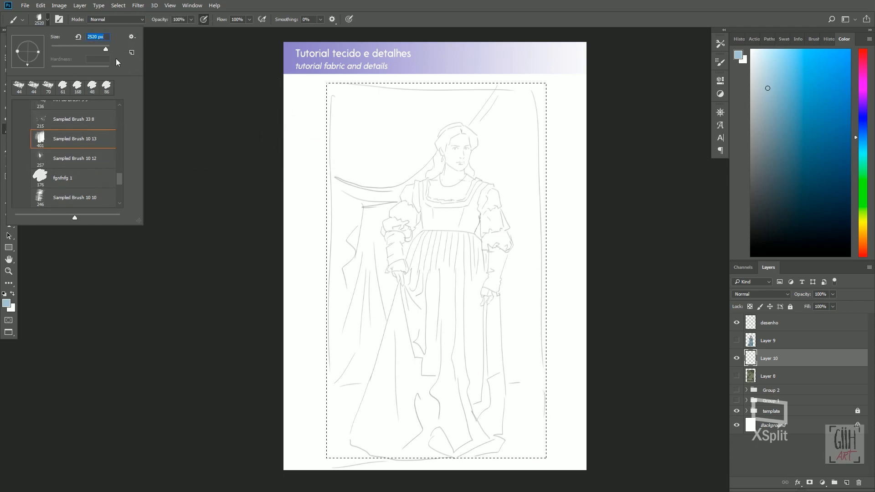
{"action": "left_click", "coordinate": [103, 47]}
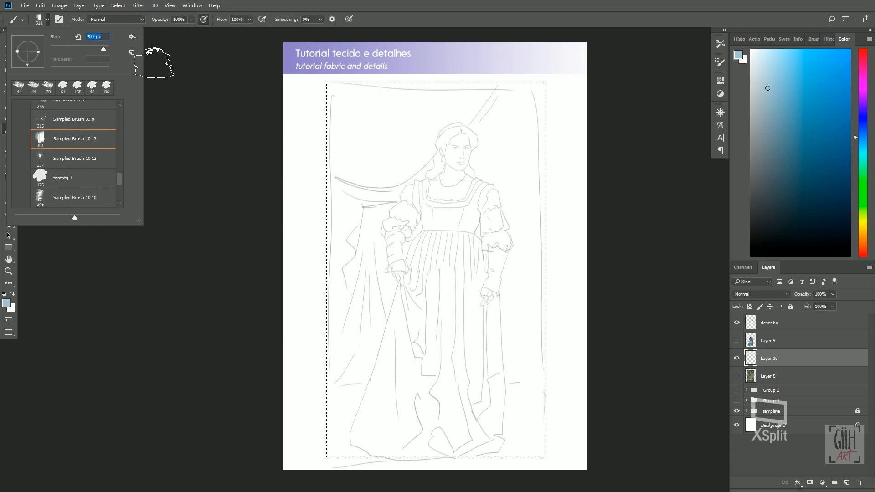
{"action": "left_click", "coordinate": [106, 48]}
{"action": "left_click", "coordinate": [198, 172]}
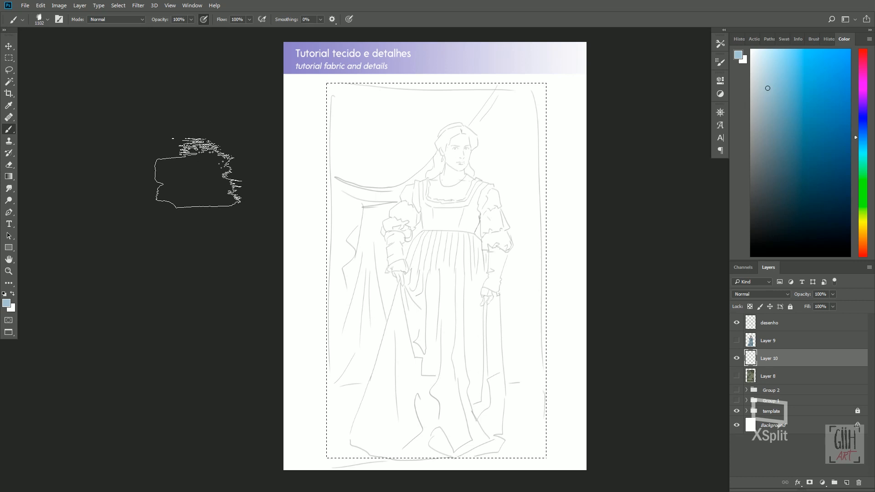
Step: Choose a muted olive green and cover the selected rectangle on Layer 10 with broad textured strokes
{"action": "left_click", "coordinate": [860, 211]}
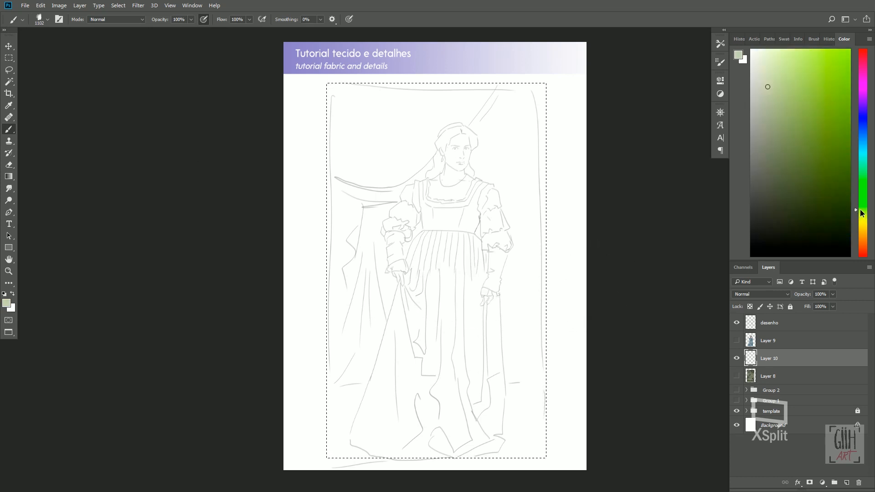
{"action": "mouse_move", "coordinate": [861, 210]}
{"action": "left_mouse_down"}
{"action": "mouse_move", "coordinate": [862, 195]}
{"action": "mouse_move", "coordinate": [865, 214]}
{"action": "left_mouse_up"}
{"action": "left_click_drag", "start_coordinate": [778, 116], "coordinate": [774, 173]}
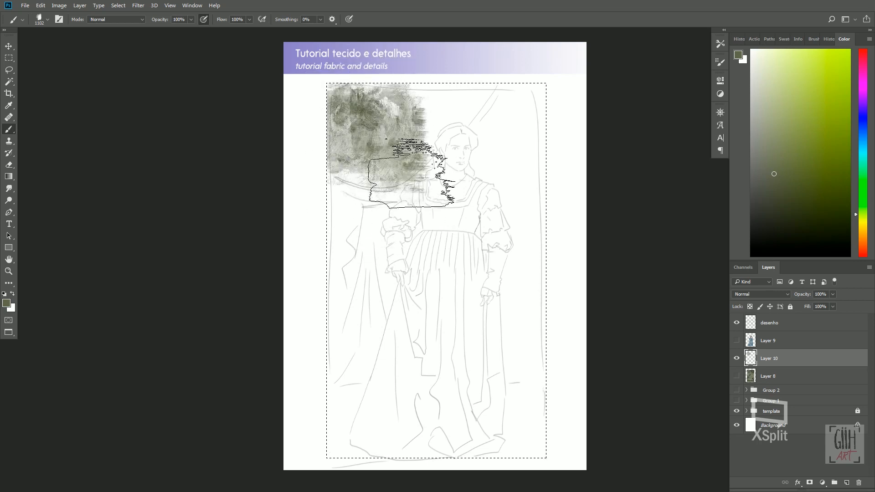
{"action": "mouse_move", "coordinate": [495, 148]}
{"action": "left_mouse_down"}
{"action": "mouse_move", "coordinate": [547, 153]}
{"action": "mouse_move", "coordinate": [493, 309]}
{"action": "left_mouse_up"}
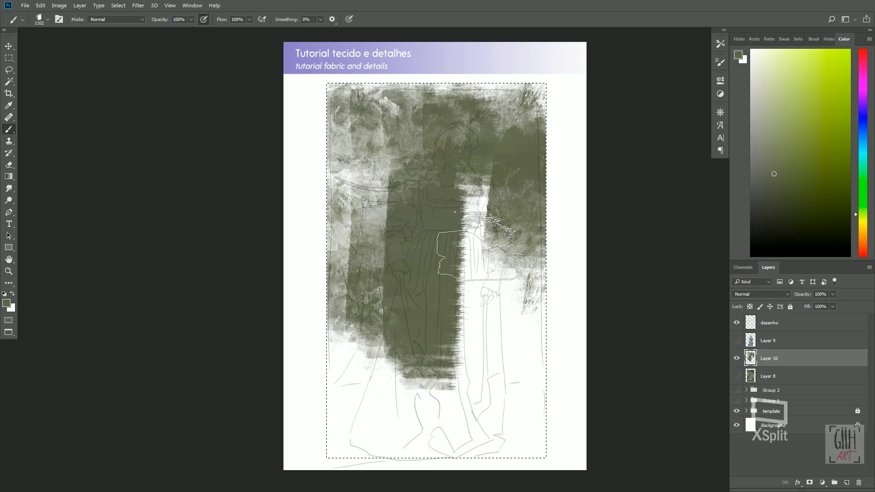
{"action": "left_click_drag", "start_coordinate": [489, 223], "coordinate": [495, 384]}
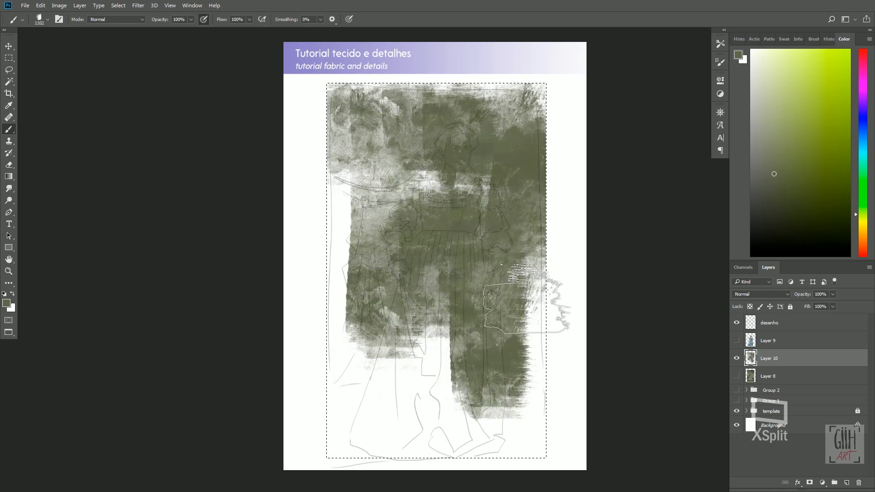
{"action": "mouse_move", "coordinate": [339, 413]}
{"action": "left_mouse_down"}
{"action": "mouse_move", "coordinate": [382, 339]}
{"action": "mouse_move", "coordinate": [396, 483]}
{"action": "mouse_move", "coordinate": [443, 305]}
{"action": "mouse_move", "coordinate": [455, 483]}
{"action": "mouse_move", "coordinate": [508, 351]}
{"action": "mouse_move", "coordinate": [511, 477]}
{"action": "mouse_move", "coordinate": [539, 430]}
{"action": "left_mouse_up"}
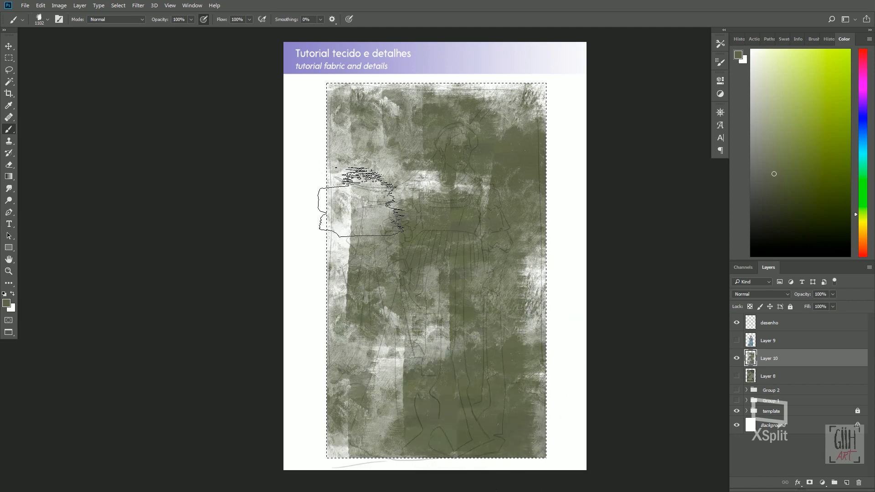
{"action": "left_click_drag", "start_coordinate": [513, 180], "coordinate": [504, 162]}
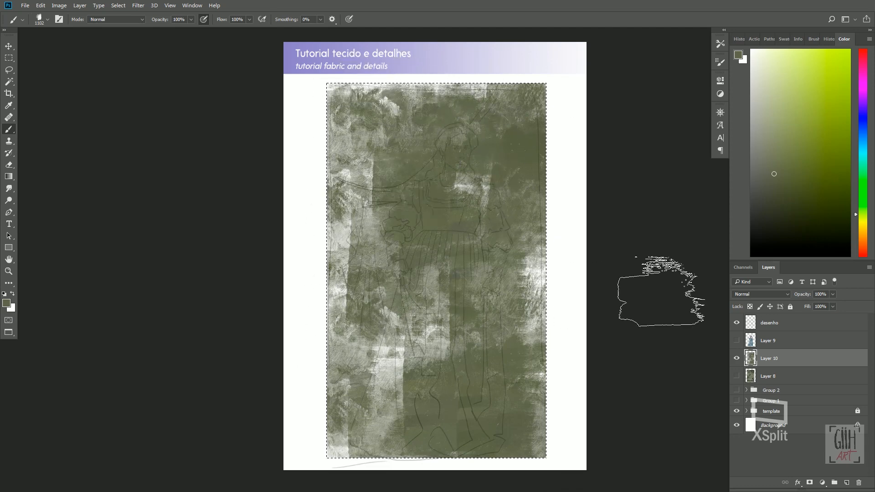
Step: Raise the desenho layer's opacity to darken the line drawing, and reselect Layer 10
{"action": "left_click", "coordinate": [775, 322]}
{"action": "left_click_drag", "start_coordinate": [833, 294], "coordinate": [860, 306]}
{"action": "left_click", "coordinate": [795, 360]}
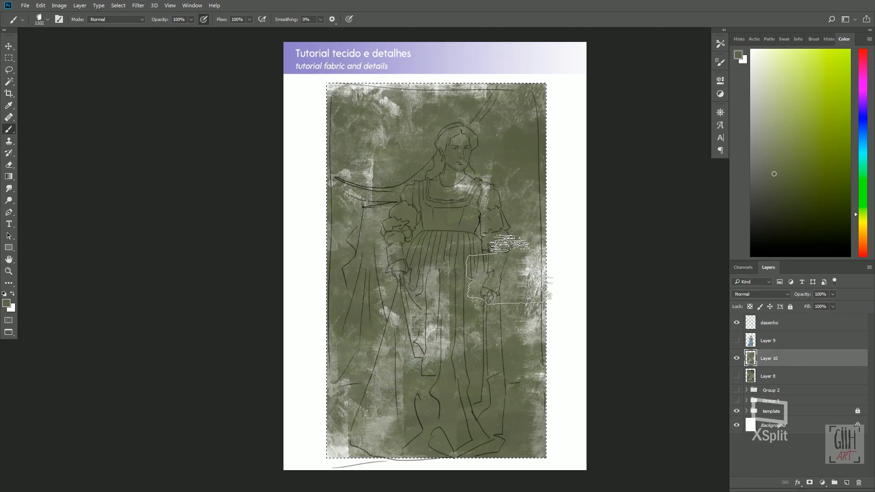
Step: Darken the background's upper-right corner with near-black olive and blend it behind the head using sampled greens
{"action": "left_click_drag", "start_coordinate": [777, 179], "coordinate": [771, 218]}
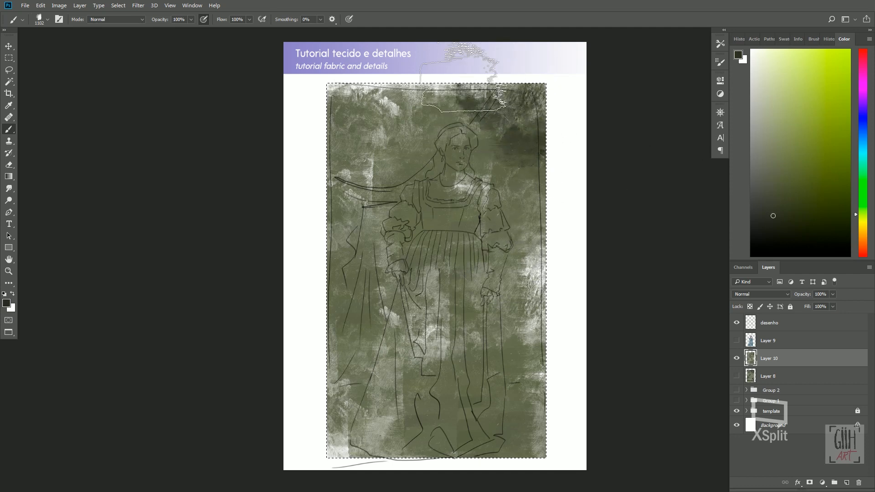
{"action": "mouse_move", "coordinate": [486, 188]}
{"action": "left_mouse_down"}
{"action": "mouse_move", "coordinate": [539, 156]}
{"action": "mouse_move", "coordinate": [505, 103]}
{"action": "left_mouse_up"}
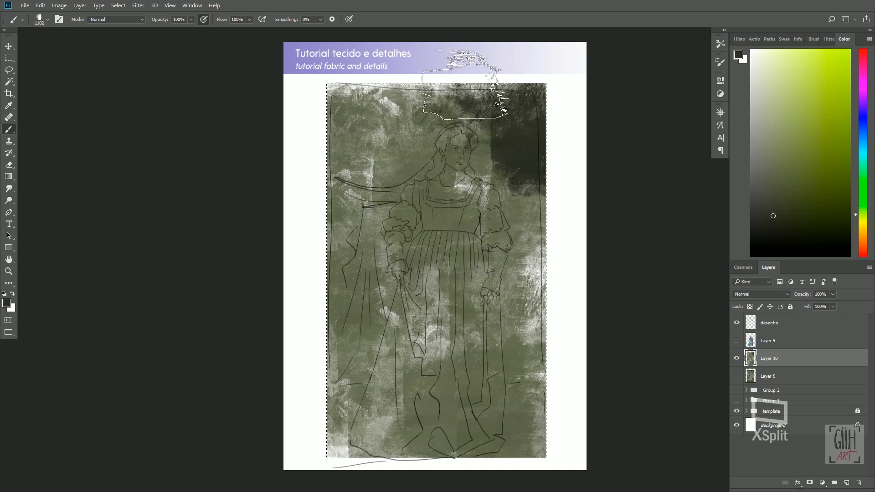
{"action": "left_click", "coordinate": [494, 149], "text": "alt"}
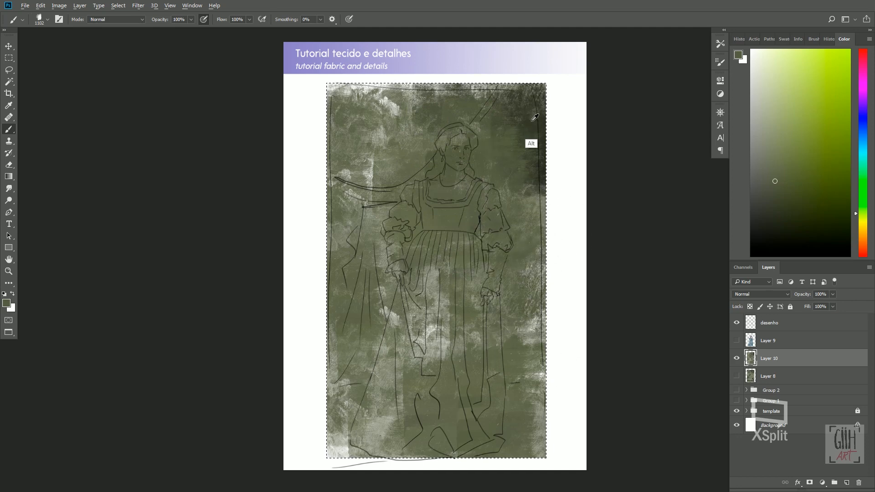
{"action": "left_click", "coordinate": [528, 141], "text": "alt"}
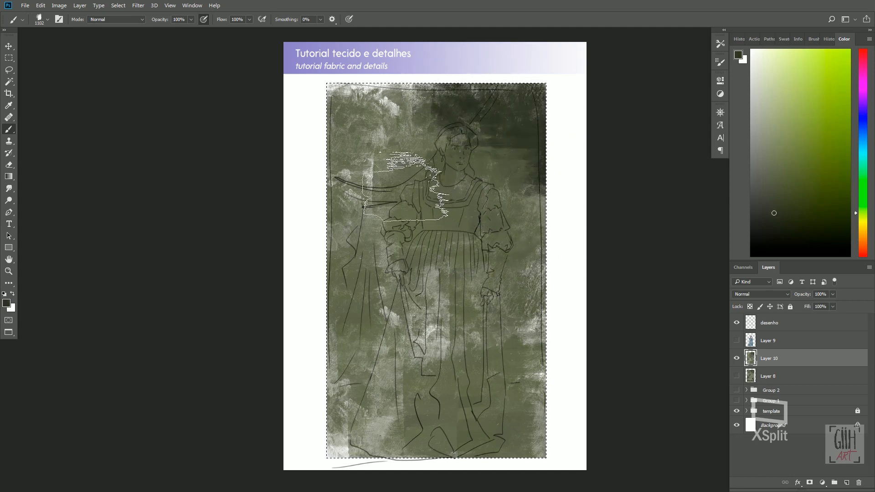
Step: Paint dark green patches over the drapery and both sides of the figure, blending with tones sampled from the background
{"action": "left_click_drag", "start_coordinate": [775, 203], "coordinate": [781, 199]}
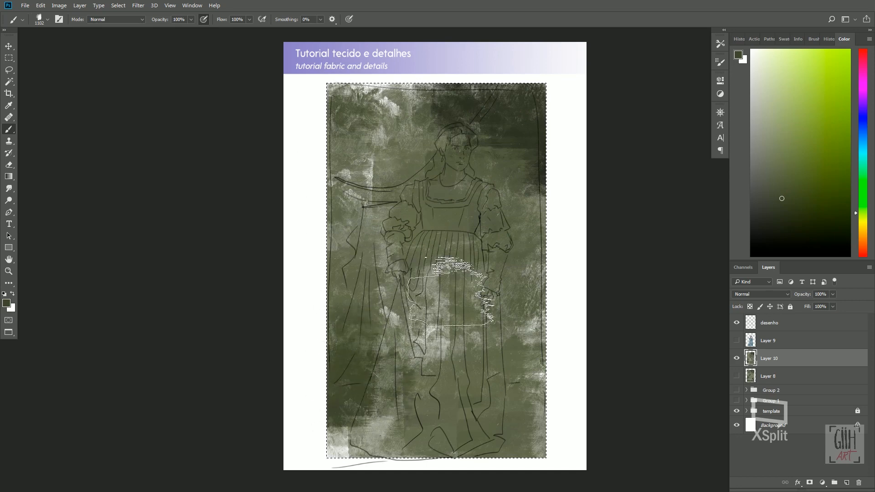
{"action": "left_click_drag", "start_coordinate": [537, 348], "coordinate": [547, 257]}
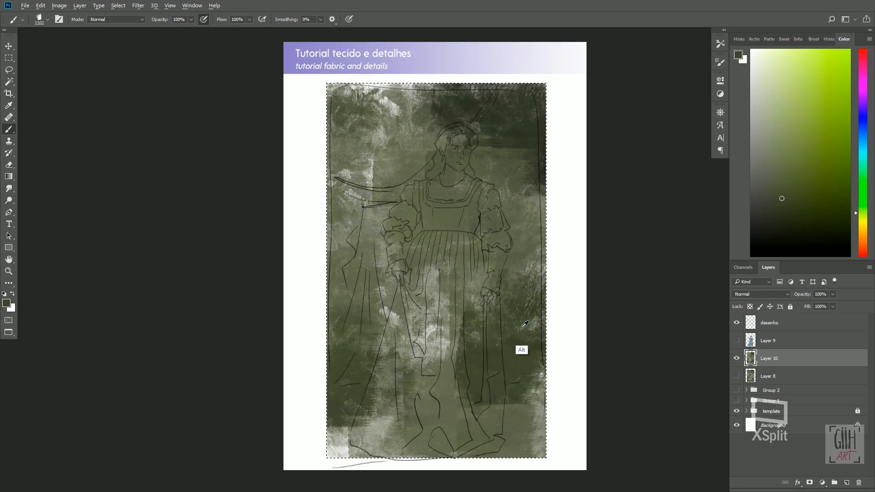
{"action": "left_click", "coordinate": [520, 349], "text": "alt"}
{"action": "left_click_drag", "start_coordinate": [529, 318], "coordinate": [454, 354]}
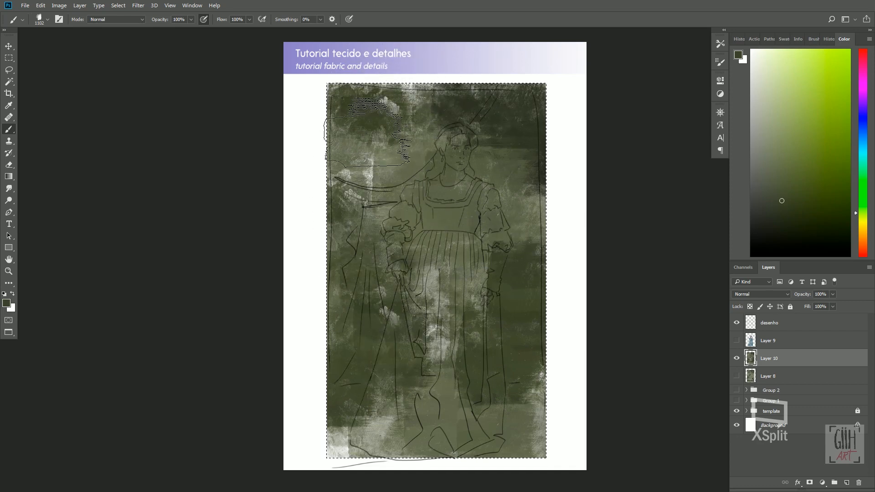
{"action": "left_click", "coordinate": [400, 156], "text": "alt"}
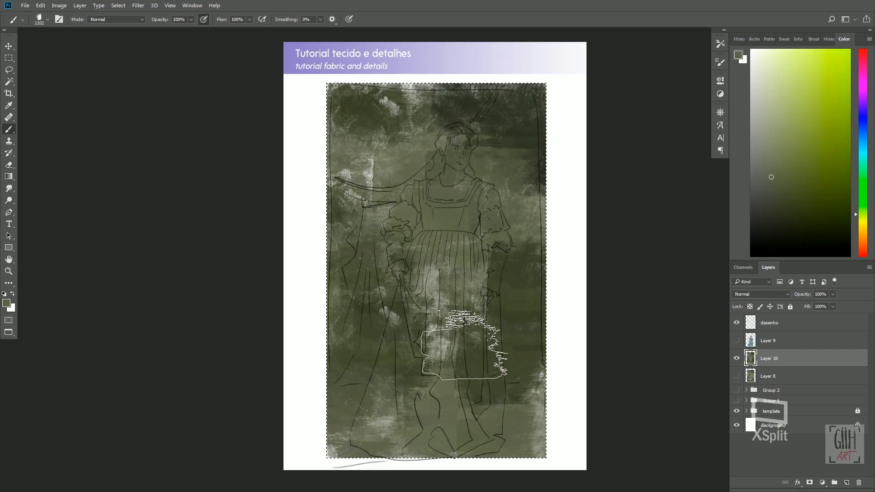
{"action": "left_click", "coordinate": [524, 223], "text": "alt"}
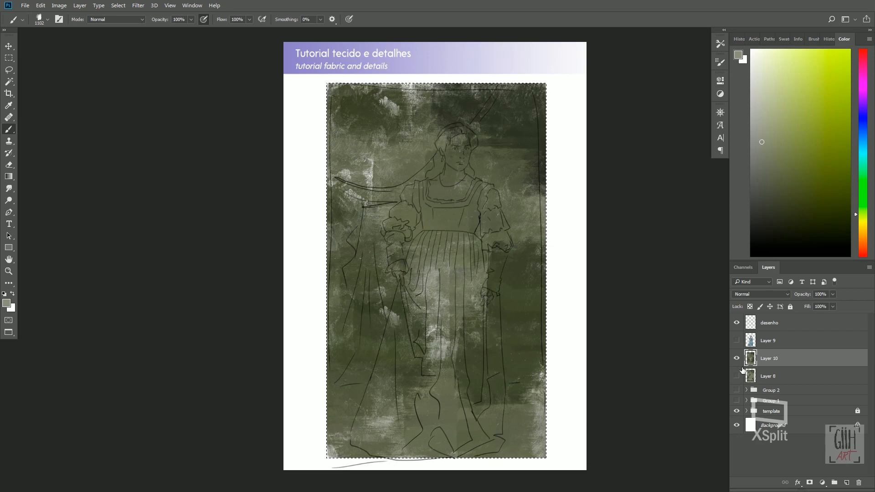
Step: Deselect the rectangular area and toggle Layer 10 off and on to check the textured background
{"action": "key", "text": "ctrl+d"}
{"action": "left_click", "coordinate": [737, 358]}
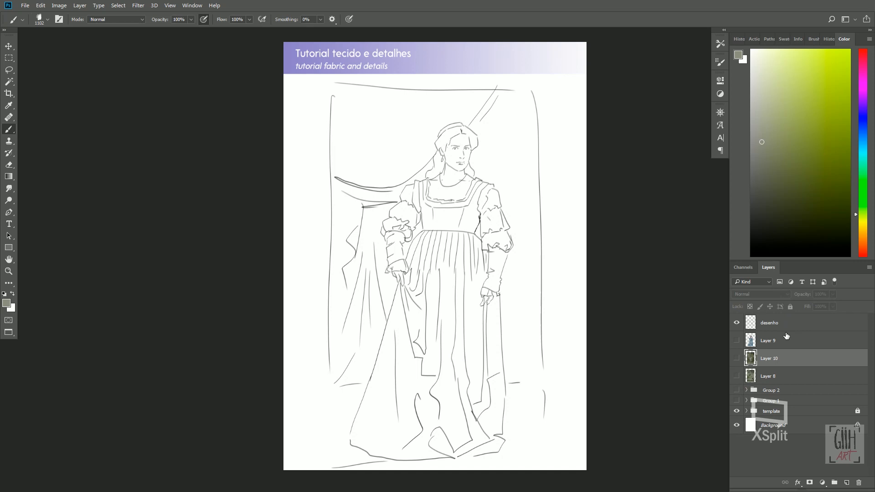
{"action": "key", "text": "ctrl+y"}
{"action": "left_click", "coordinate": [737, 358]}
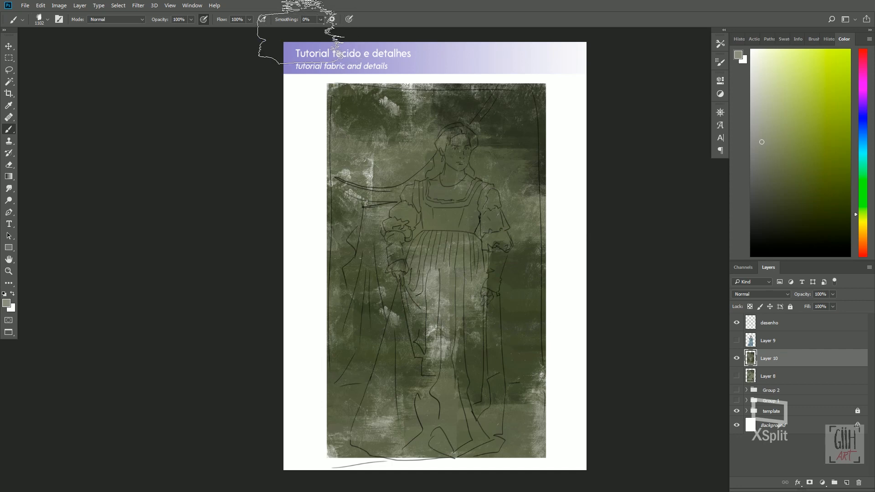
Step: Try pen pressure for brush size with broad grey strokes across the page, and undo them
{"action": "left_click", "coordinate": [349, 19]}
{"action": "mouse_move", "coordinate": [288, 195]}
{"action": "left_mouse_down"}
{"action": "mouse_move", "coordinate": [292, 243]}
{"action": "mouse_move", "coordinate": [324, 279]}
{"action": "mouse_move", "coordinate": [353, 369]}
{"action": "mouse_move", "coordinate": [408, 309]}
{"action": "mouse_move", "coordinate": [386, 293]}
{"action": "mouse_move", "coordinate": [417, 157]}
{"action": "mouse_move", "coordinate": [483, 225]}
{"action": "mouse_move", "coordinate": [583, 179]}
{"action": "left_mouse_up"}
{"action": "key", "text": "ctrl+z"}
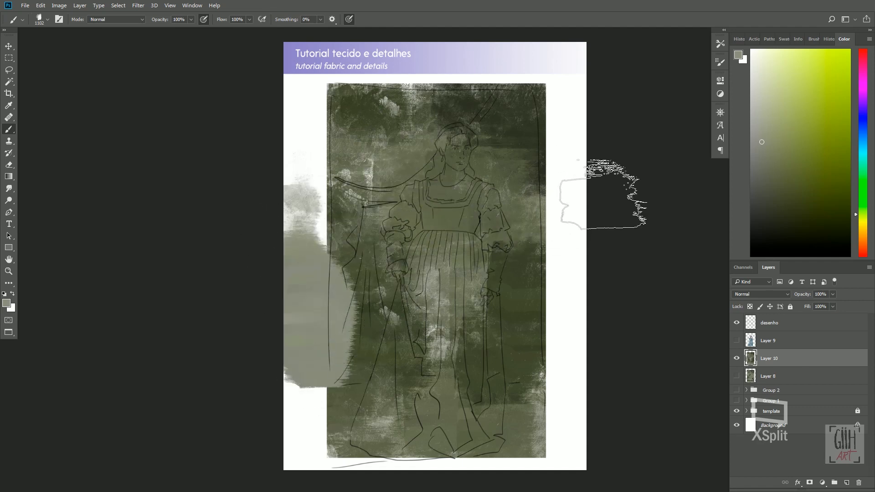
{"action": "key", "text": "ctrl+z"}
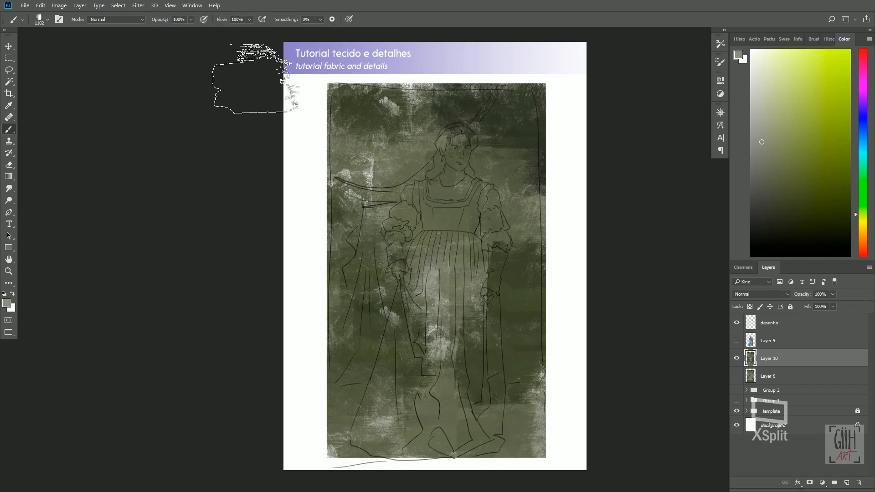
Step: Show Layer 8 in place of Layer 10, move Layer 10 beneath it, and turn on Layer 9 with the dress as the active layer
{"action": "left_click", "coordinate": [736, 359]}
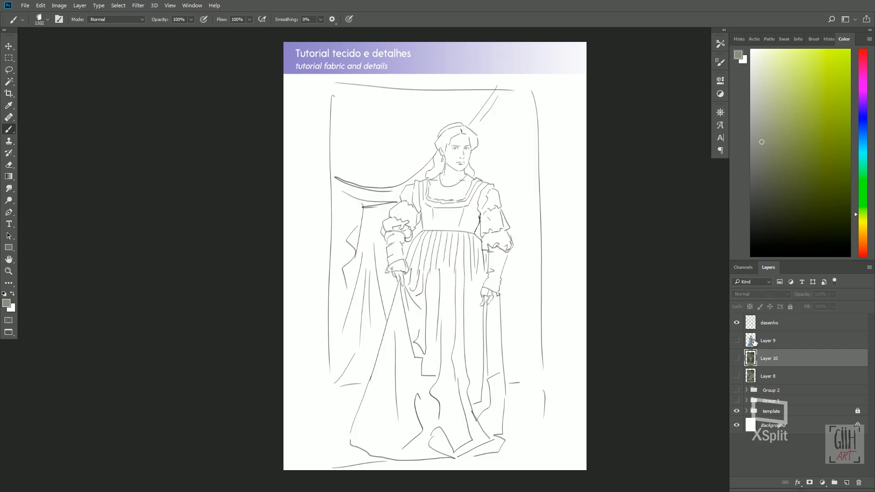
{"action": "left_click", "coordinate": [737, 376]}
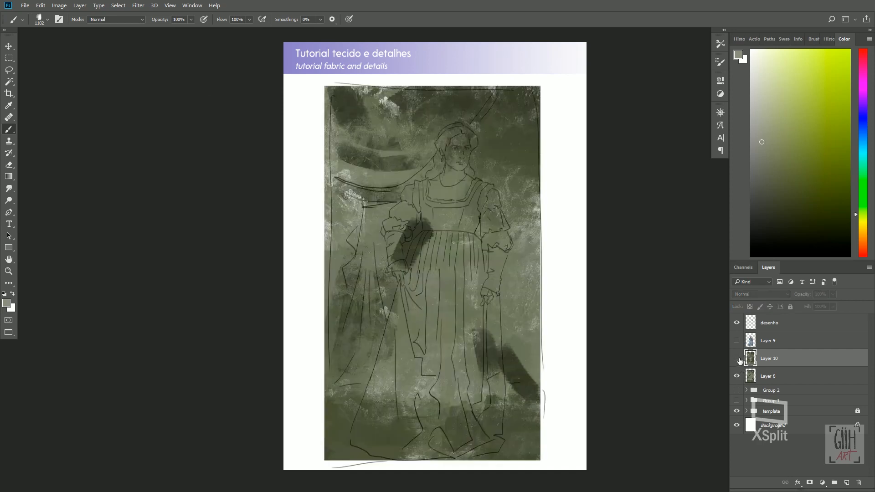
{"action": "left_click_drag", "start_coordinate": [750, 359], "coordinate": [759, 388]}
{"action": "left_click", "coordinate": [762, 342]}
{"action": "left_click", "coordinate": [736, 341]}
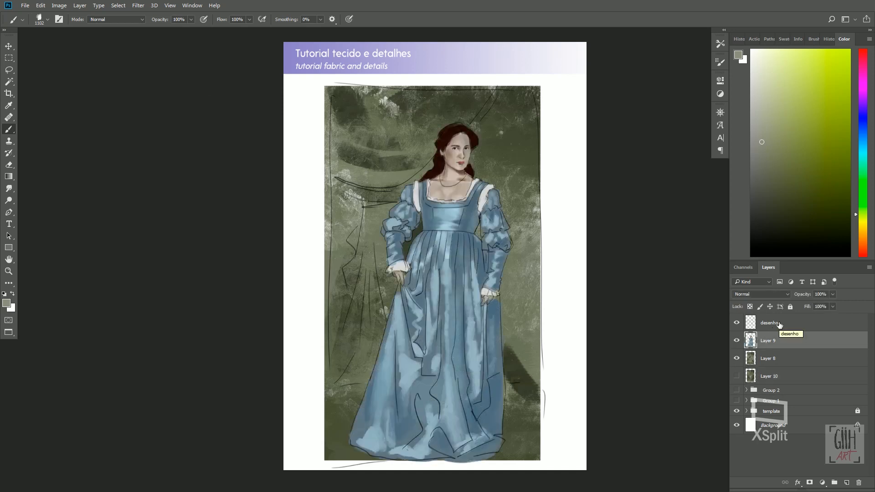
Step: Hide Layer 9 and try orange and blue hues for the painting colour
{"action": "left_click", "coordinate": [736, 341]}
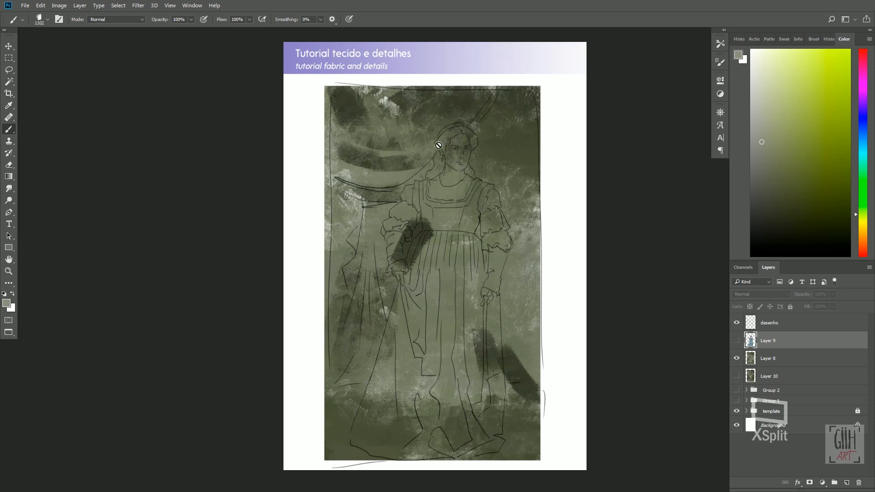
{"action": "left_click", "coordinate": [862, 225]}
{"action": "left_click", "coordinate": [862, 238]}
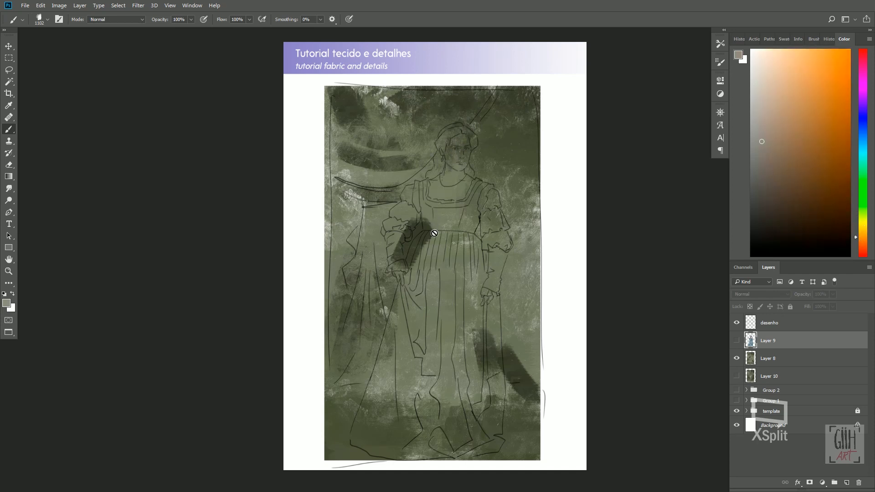
{"action": "left_click", "coordinate": [863, 132]}
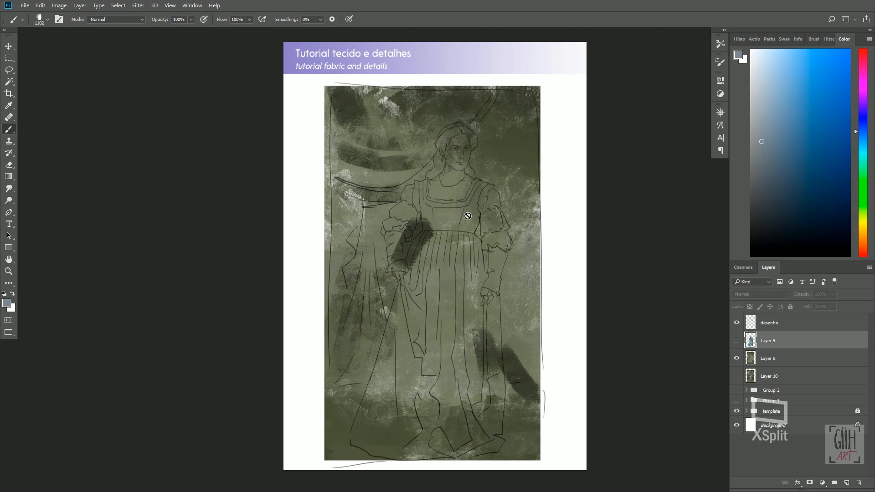
Step: Show Layer 9 beside the reference photo, lower the opacity of the desenho line layer, and return to Layer 9
{"action": "key", "text": "alt+Tab"}
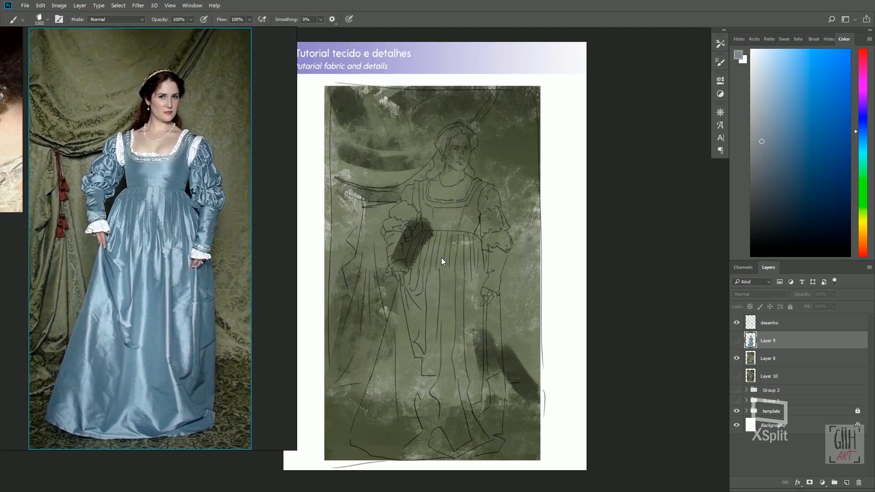
{"action": "left_click", "coordinate": [737, 341]}
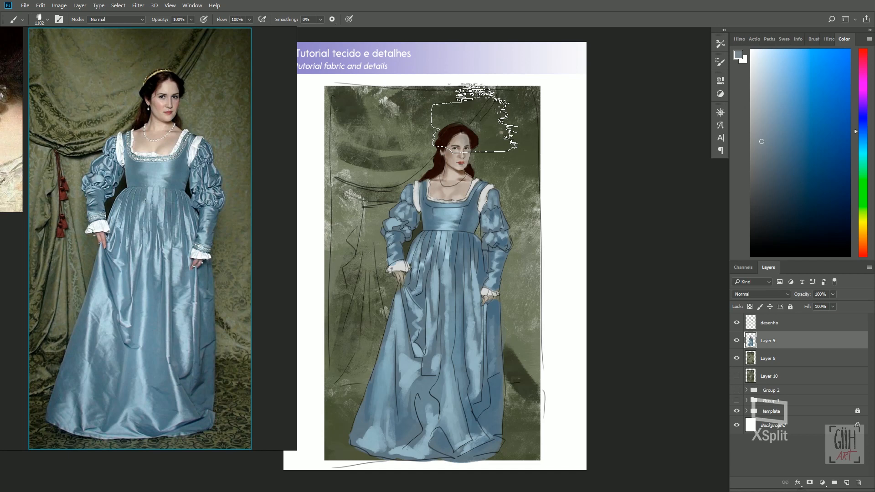
{"action": "key", "text": "ctrl+d"}
{"action": "left_click", "coordinate": [781, 323]}
{"action": "left_click", "coordinate": [832, 295]}
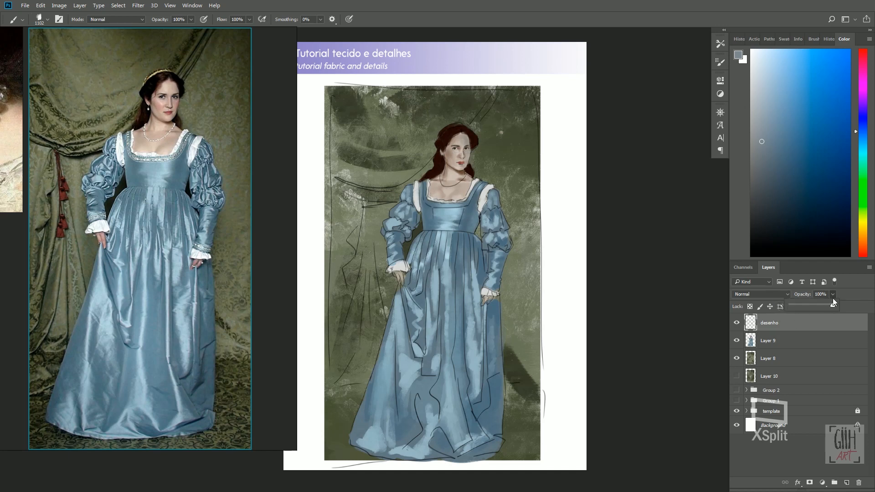
{"action": "left_click_drag", "start_coordinate": [815, 305], "coordinate": [812, 305]}
{"action": "left_click", "coordinate": [775, 342]}
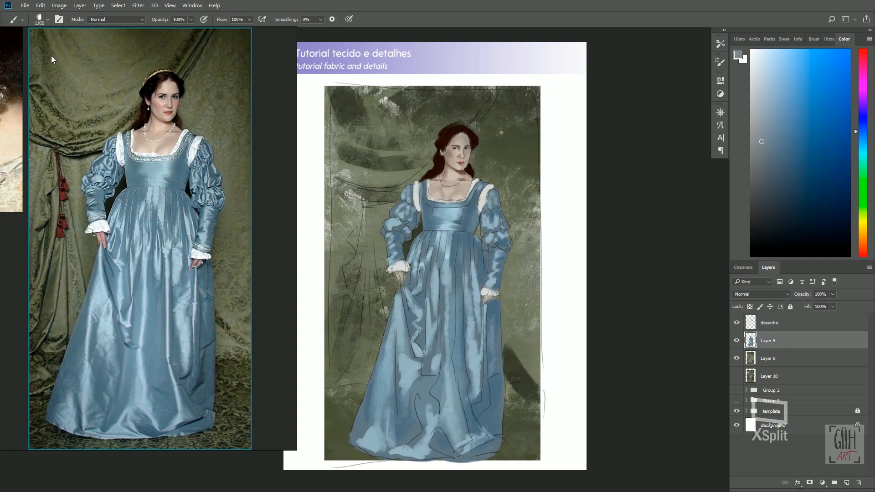
{"action": "left_click_drag", "start_coordinate": [219, 228], "coordinate": [0, 304]}
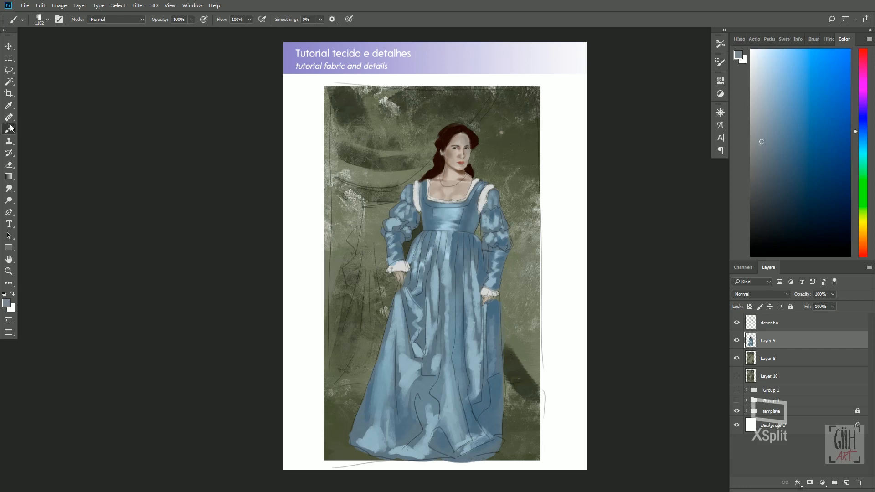
Step: Choose the 70 px Texture Painting brush from the GIIH BRUSH set
{"action": "left_click", "coordinate": [45, 21]}
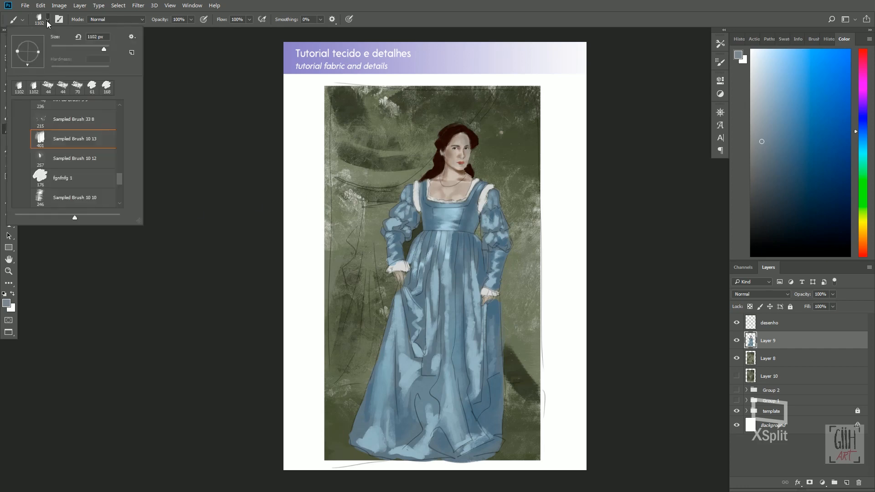
{"action": "scroll", "coordinate": [42, 201], "scroll_direction": "up", "scroll_amount": 10}
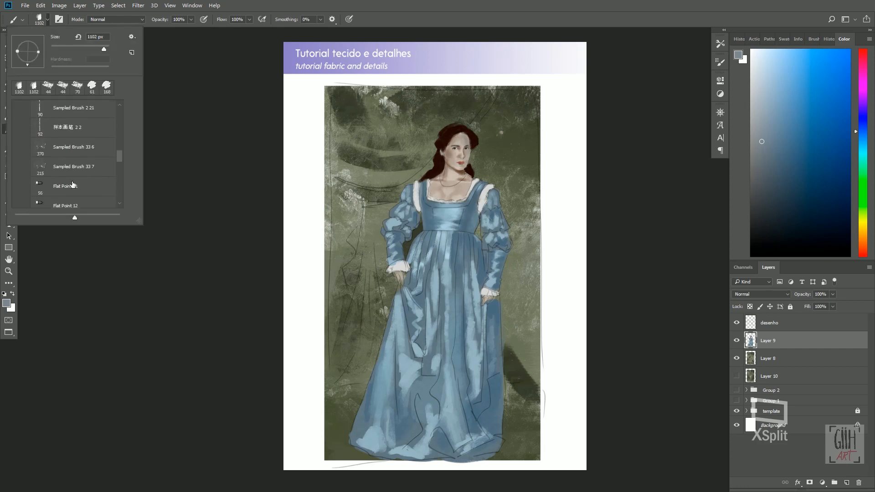
{"action": "scroll", "coordinate": [72, 184], "scroll_direction": "up", "scroll_amount": 6}
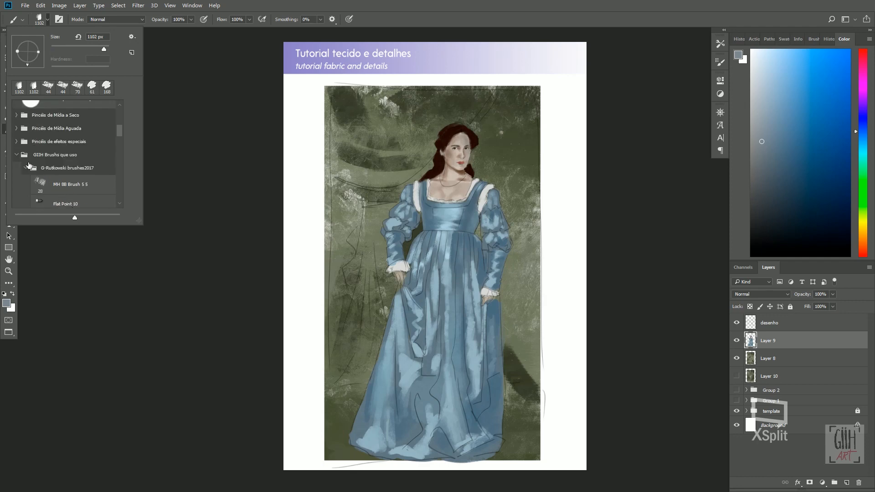
{"action": "left_click", "coordinate": [26, 168]}
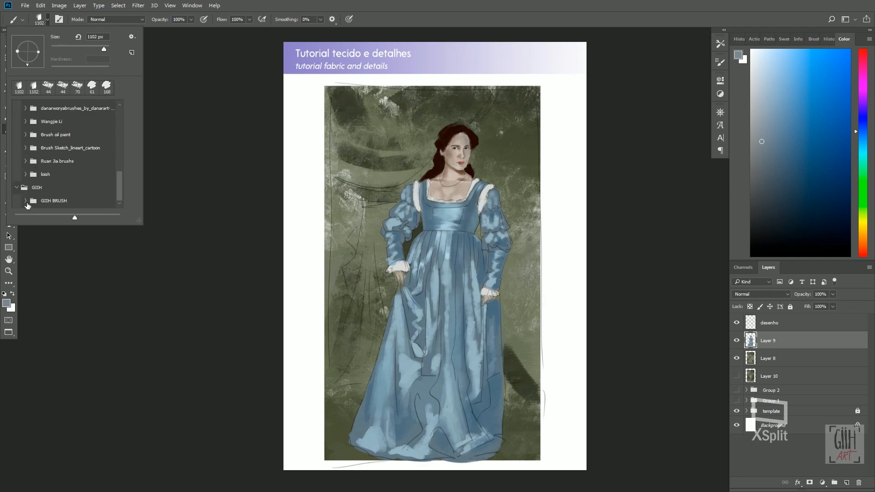
{"action": "left_click", "coordinate": [26, 201]}
{"action": "scroll", "coordinate": [60, 164], "scroll_direction": "down", "scroll_amount": 3}
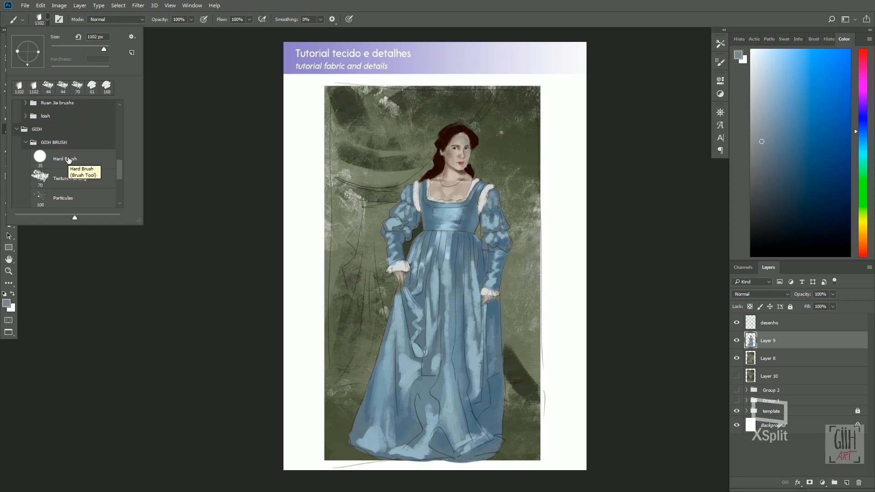
{"action": "scroll", "coordinate": [55, 171], "scroll_direction": "down", "scroll_amount": 2}
{"action": "left_click", "coordinate": [53, 159]}
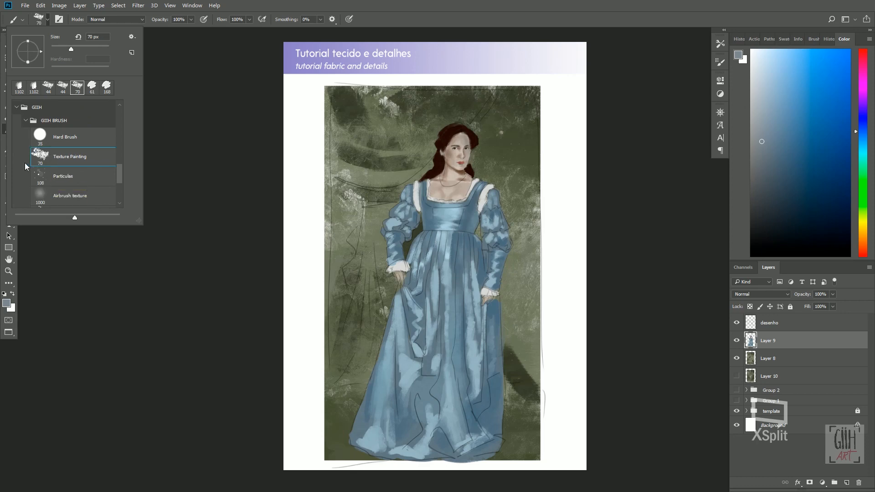
{"action": "left_click", "coordinate": [247, 145]}
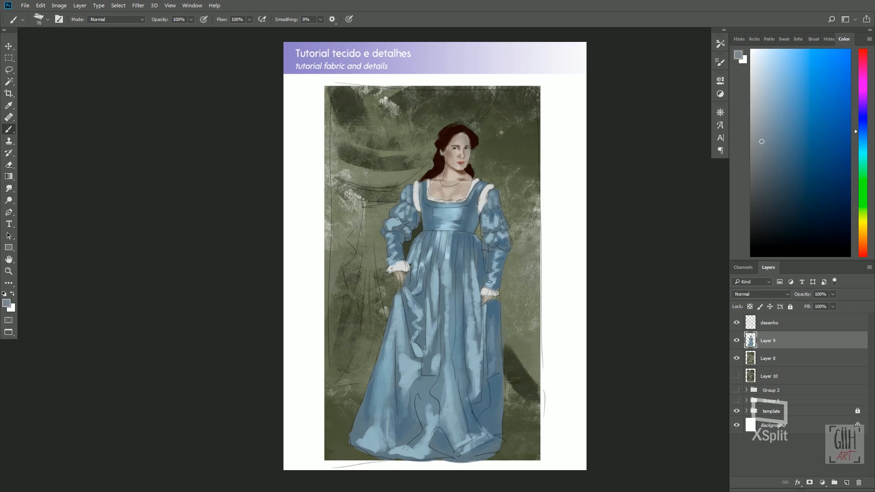
Step: Turn on pen pressure for brush opacity, undo a test stroke on the skirt, and set the brush size to 61 px
{"action": "key", "text": "ctrl+plus"}
{"action": "key", "text": "ctrl+plus"}
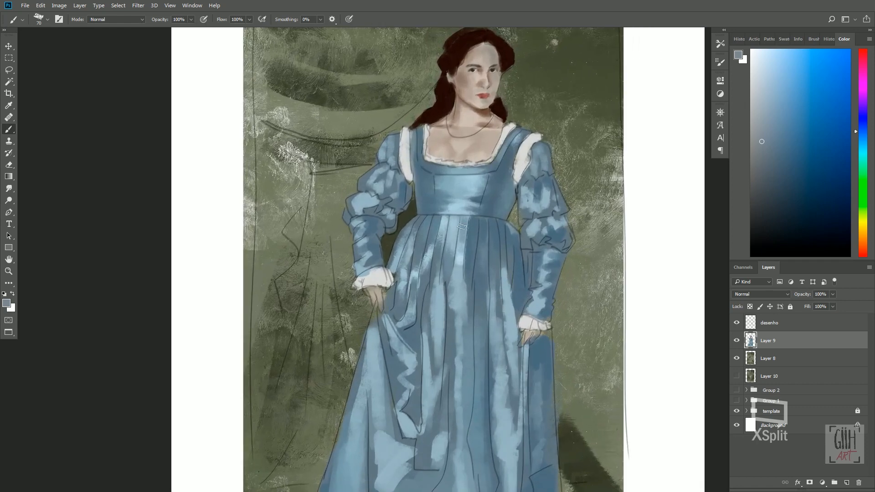
{"action": "left_click", "coordinate": [203, 19]}
{"action": "mouse_move", "coordinate": [487, 224]}
{"action": "left_mouse_down"}
{"action": "mouse_move", "coordinate": [501, 191]}
{"action": "mouse_move", "coordinate": [497, 241]}
{"action": "left_mouse_up"}
{"action": "key", "text": "ctrl+z"}
{"action": "key", "text": "ctrl+z"}
{"action": "right_click", "coordinate": [479, 251]}
{"action": "left_click_drag", "start_coordinate": [548, 272], "coordinate": [547, 273]}
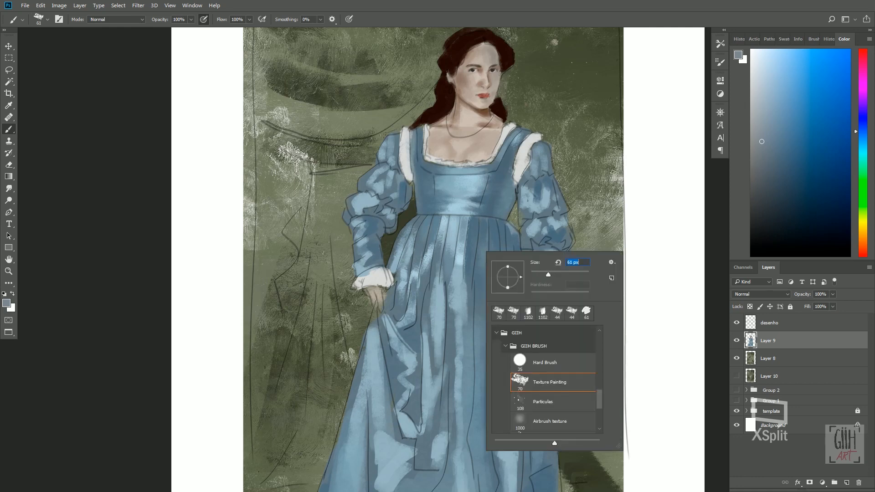
{"action": "key", "text": "Return"}
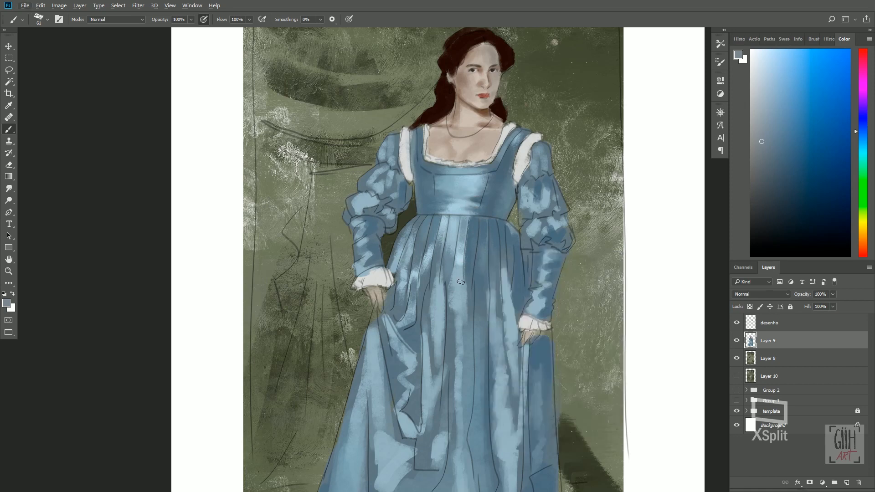
Step: Sample a light blue highlight from the dress and reduce the brush size to 32 px
{"action": "left_click", "coordinate": [475, 202], "text": "alt"}
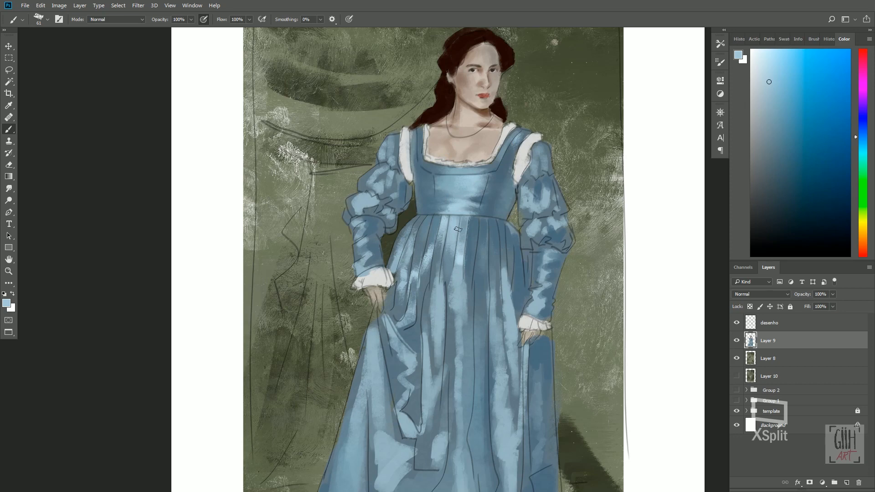
{"action": "left_click", "coordinate": [472, 185], "text": "alt"}
{"action": "left_click", "coordinate": [453, 203], "text": "alt"}
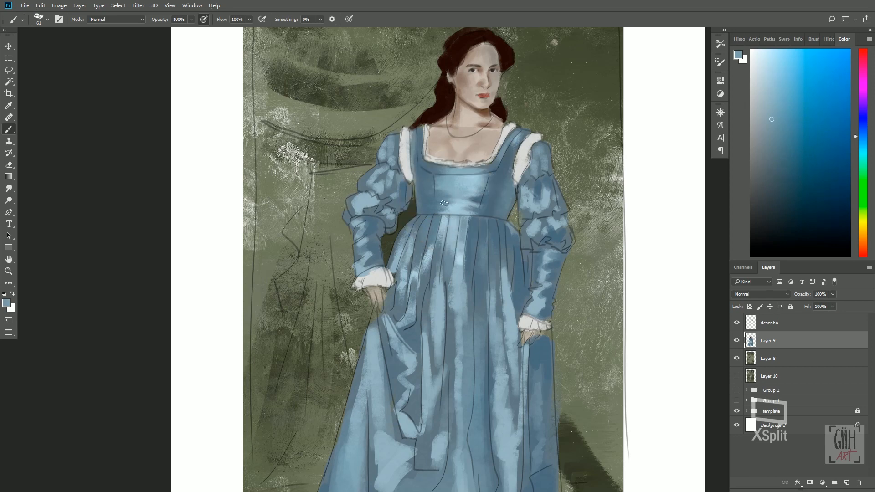
{"action": "left_click", "coordinate": [461, 258], "text": "alt"}
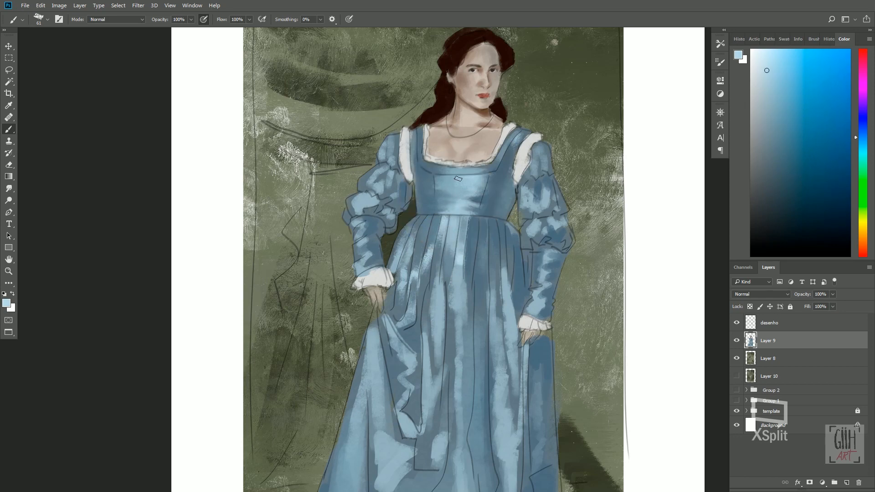
{"action": "right_click", "coordinate": [442, 275]}
{"action": "left_click_drag", "start_coordinate": [502, 291], "coordinate": [493, 291]}
{"action": "left_click", "coordinate": [504, 226]}
Step: Paint light blue highlights on the upper skirt pleats and the forearm of the right-hand sleeve
{"action": "mouse_move", "coordinate": [396, 264]}
{"action": "left_mouse_down"}
{"action": "mouse_move", "coordinate": [389, 308]}
{"action": "mouse_move", "coordinate": [413, 278]}
{"action": "mouse_move", "coordinate": [399, 280]}
{"action": "mouse_move", "coordinate": [401, 314]}
{"action": "left_mouse_up"}
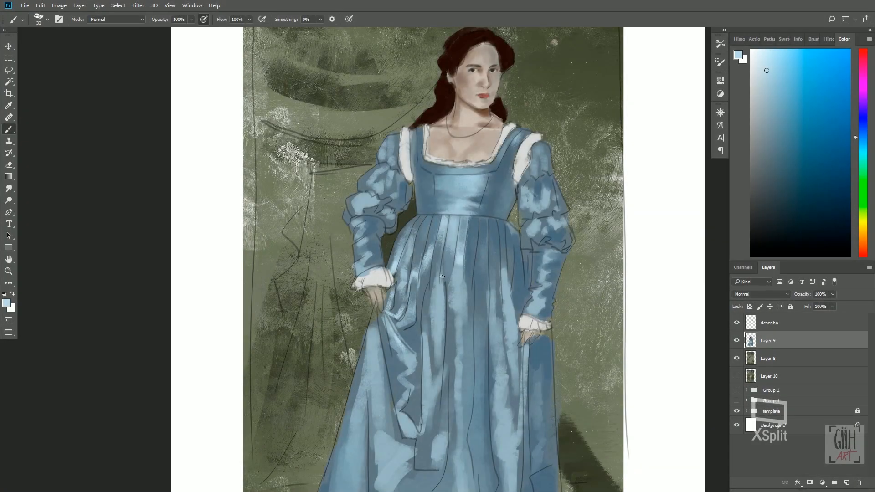
{"action": "mouse_move", "coordinate": [433, 297]}
{"action": "left_mouse_down"}
{"action": "mouse_move", "coordinate": [439, 344]}
{"action": "mouse_move", "coordinate": [463, 299]}
{"action": "left_mouse_up"}
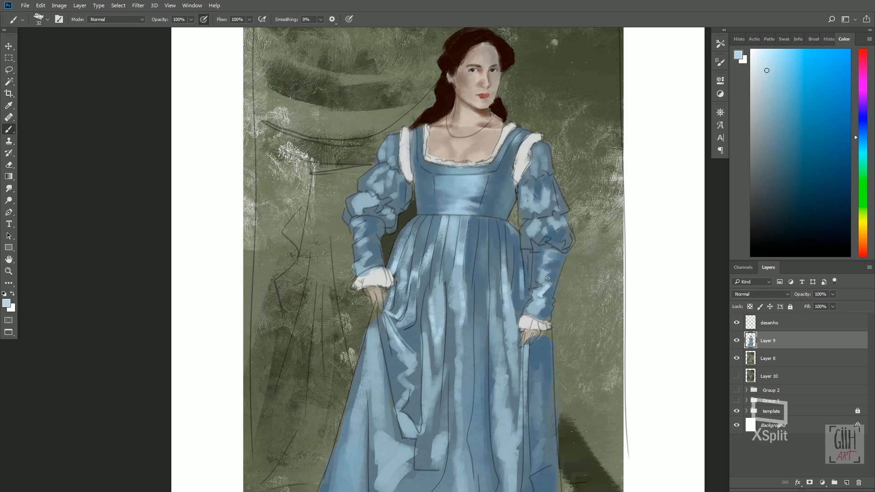
{"action": "left_click_drag", "start_coordinate": [548, 279], "coordinate": [557, 253]}
Step: Add light blue highlights along the skirt folds below the right-hand cuff and down the gathered fold under the left-hand one
{"action": "mouse_move", "coordinate": [461, 324]}
{"action": "left_mouse_down"}
{"action": "mouse_move", "coordinate": [460, 392]}
{"action": "mouse_move", "coordinate": [483, 244]}
{"action": "left_mouse_up"}
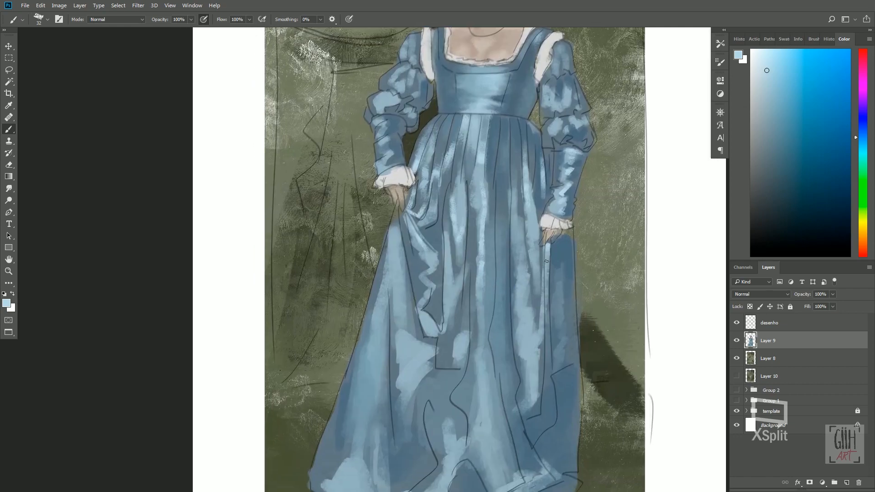
{"action": "mouse_move", "coordinate": [537, 281]}
{"action": "left_mouse_down"}
{"action": "mouse_move", "coordinate": [523, 314]}
{"action": "mouse_move", "coordinate": [530, 344]}
{"action": "left_mouse_up"}
{"action": "left_click_drag", "start_coordinate": [524, 307], "coordinate": [525, 323]}
{"action": "mouse_move", "coordinate": [396, 243]}
{"action": "left_mouse_down"}
{"action": "mouse_move", "coordinate": [396, 216]}
{"action": "mouse_move", "coordinate": [395, 249]}
{"action": "left_mouse_up"}
{"action": "left_click_drag", "start_coordinate": [395, 290], "coordinate": [398, 224]}
{"action": "left_click_drag", "start_coordinate": [384, 337], "coordinate": [384, 372]}
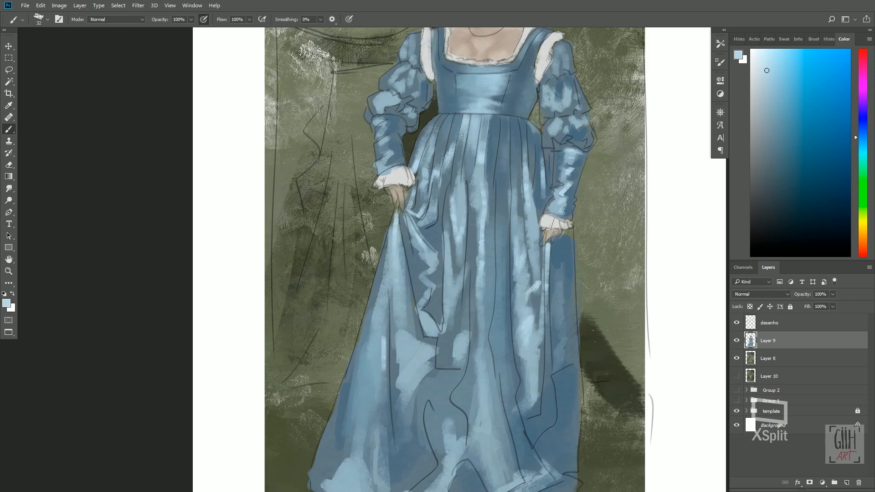
{"action": "left_click_drag", "start_coordinate": [384, 321], "coordinate": [381, 410]}
Step: Brighten the zigzag edge of the gathered skirt fold and touch highlights onto the pleats beside it and below the waist
{"action": "left_click_drag", "start_coordinate": [428, 241], "coordinate": [431, 255]}
{"action": "left_click_drag", "start_coordinate": [422, 272], "coordinate": [430, 288]}
{"action": "left_click_drag", "start_coordinate": [437, 336], "coordinate": [448, 328]}
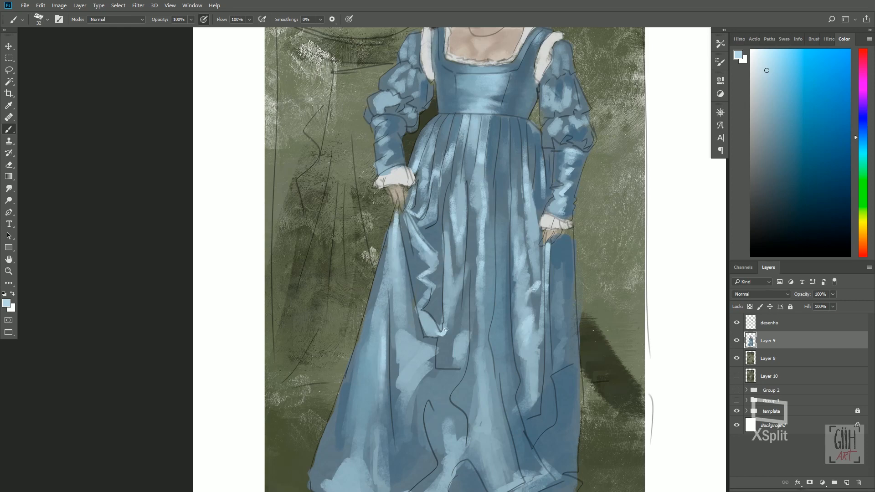
{"action": "mouse_move", "coordinate": [451, 297]}
{"action": "left_mouse_down"}
{"action": "mouse_move", "coordinate": [453, 275]}
{"action": "mouse_move", "coordinate": [454, 285]}
{"action": "left_mouse_up"}
{"action": "left_click_drag", "start_coordinate": [456, 282], "coordinate": [459, 297]}
{"action": "left_click_drag", "start_coordinate": [477, 116], "coordinate": [477, 127]}
Step: Paint long light blue highlight lines down the central and right-hand skirt folds towards the hem
{"action": "left_click_drag", "start_coordinate": [502, 198], "coordinate": [502, 268]}
{"action": "left_click_drag", "start_coordinate": [501, 183], "coordinate": [503, 294]}
{"action": "left_click_drag", "start_coordinate": [501, 175], "coordinate": [512, 403]}
{"action": "left_click_drag", "start_coordinate": [501, 319], "coordinate": [529, 474]}
{"action": "key", "text": "ctrl+minus"}
{"action": "key", "text": "ctrl+minus"}
{"action": "key", "text": "ctrl+plus"}
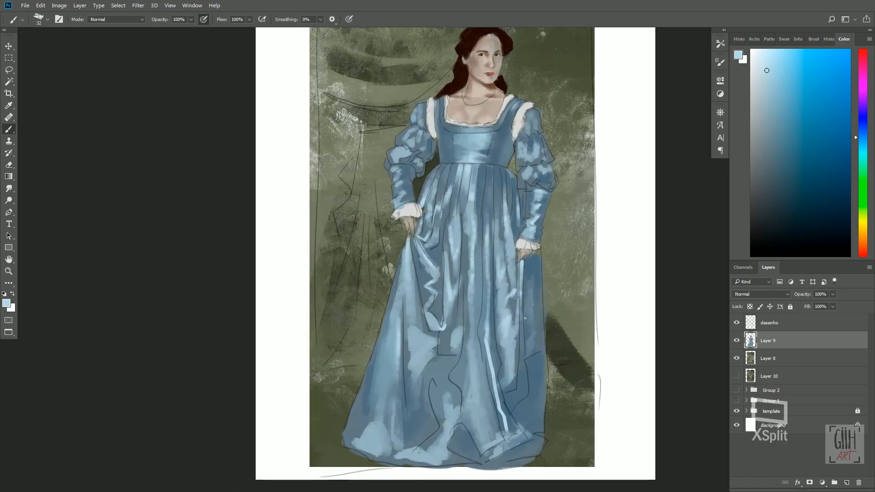
{"action": "left_click_drag", "start_coordinate": [521, 283], "coordinate": [517, 393]}
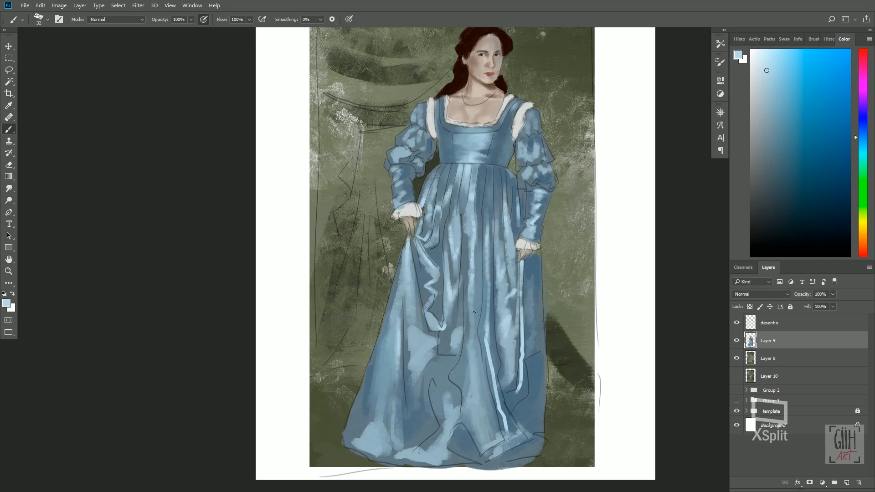
{"action": "mouse_move", "coordinate": [473, 286]}
{"action": "left_mouse_down"}
{"action": "mouse_move", "coordinate": [472, 399]}
{"action": "mouse_move", "coordinate": [480, 440]}
{"action": "left_mouse_up"}
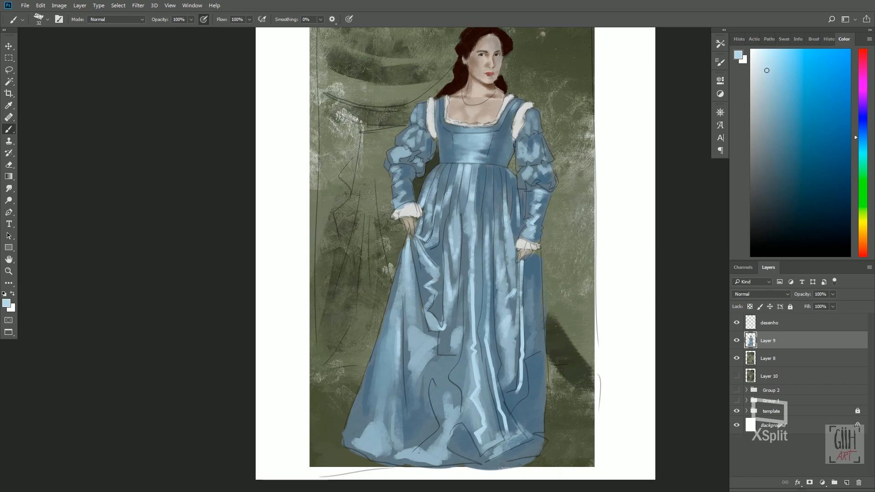
Step: Check the reference photo and paint light blue highlights along the hem folds and down the left side of the skirt
{"action": "key", "text": "alt+Tab"}
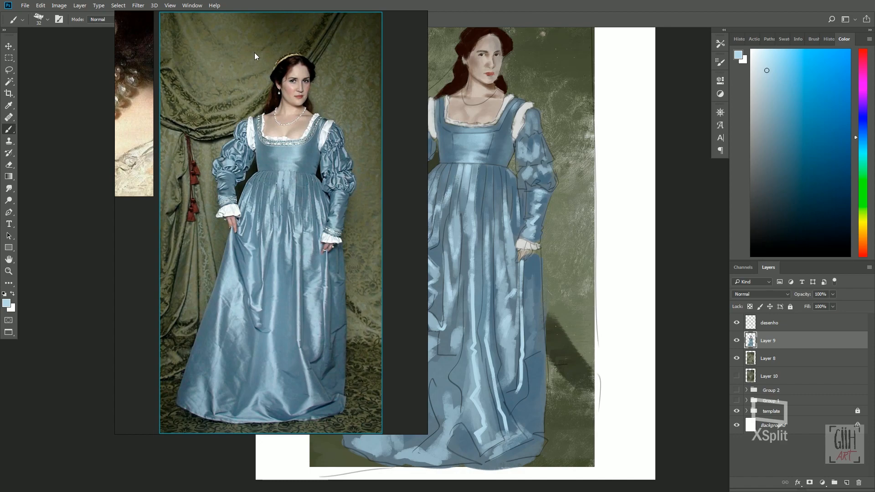
{"action": "left_click_drag", "start_coordinate": [387, 83], "coordinate": [0, 136]}
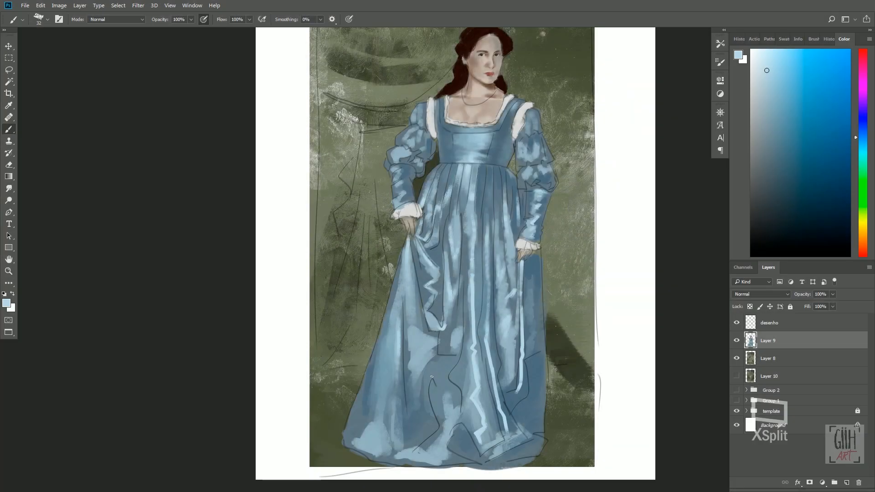
{"action": "mouse_move", "coordinate": [463, 420]}
{"action": "left_mouse_down"}
{"action": "mouse_move", "coordinate": [447, 432]}
{"action": "mouse_move", "coordinate": [460, 442]}
{"action": "left_mouse_up"}
{"action": "left_click_drag", "start_coordinate": [451, 433], "coordinate": [449, 454]}
{"action": "mouse_move", "coordinate": [410, 260]}
{"action": "left_mouse_down"}
{"action": "mouse_move", "coordinate": [427, 351]}
{"action": "mouse_move", "coordinate": [413, 407]}
{"action": "left_mouse_up"}
{"action": "left_click_drag", "start_coordinate": [399, 357], "coordinate": [397, 378]}
{"action": "left_click_drag", "start_coordinate": [400, 376], "coordinate": [390, 436]}
{"action": "left_click_drag", "start_coordinate": [394, 438], "coordinate": [398, 453]}
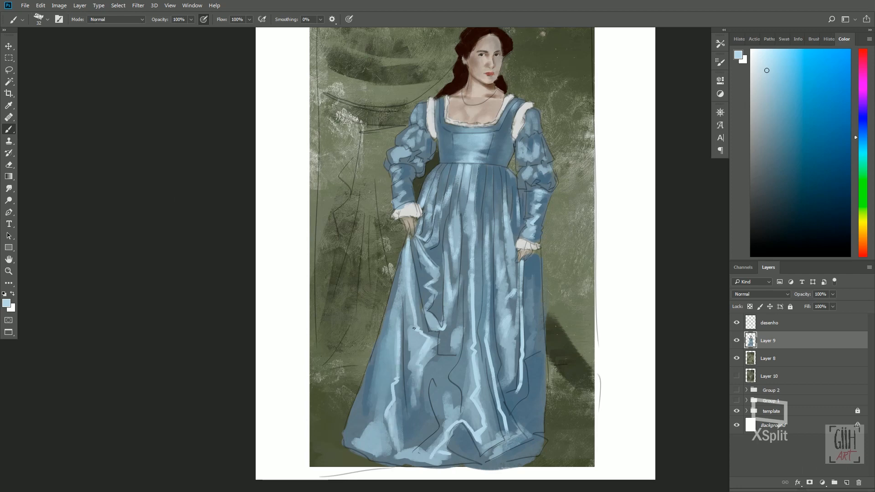
Step: Add light blue highlights at the skirt's lower-left hem, down its right-hand folds and on the right-hand sleeve
{"action": "left_click_drag", "start_coordinate": [380, 419], "coordinate": [356, 451]}
{"action": "left_click_drag", "start_coordinate": [508, 324], "coordinate": [506, 390]}
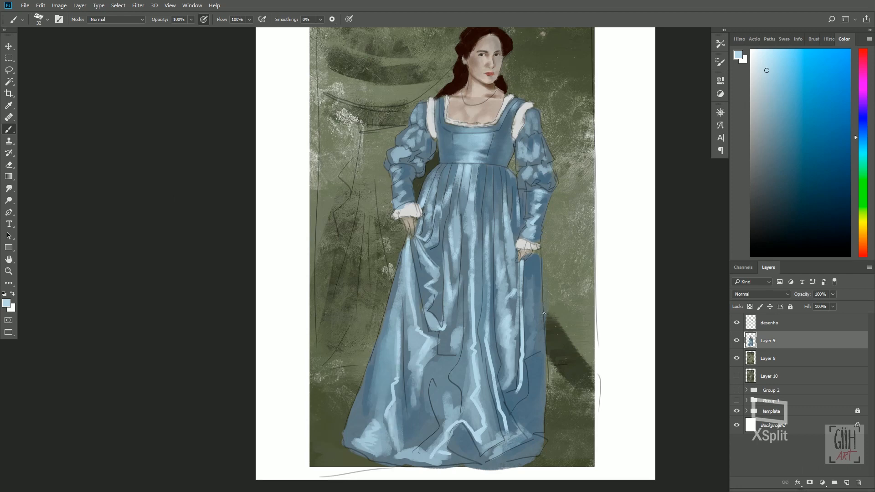
{"action": "mouse_move", "coordinate": [525, 280]}
{"action": "left_mouse_down"}
{"action": "mouse_move", "coordinate": [539, 303]}
{"action": "mouse_move", "coordinate": [531, 321]}
{"action": "left_mouse_up"}
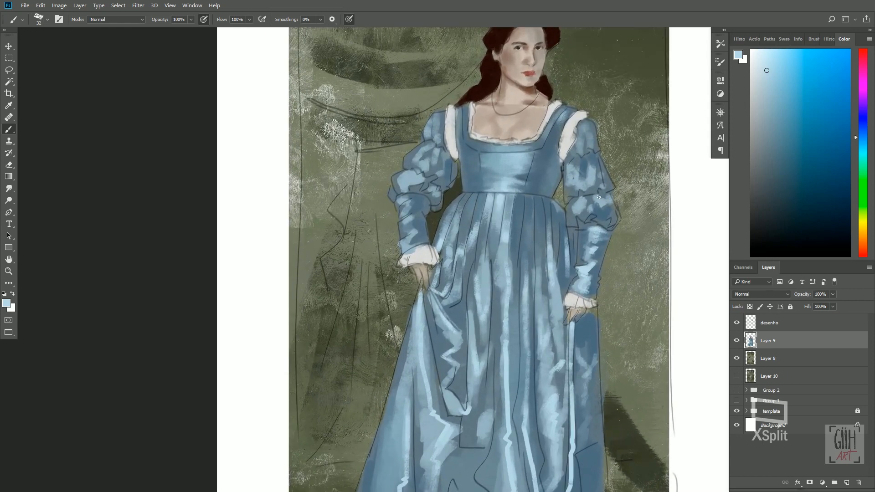
{"action": "left_click_drag", "start_coordinate": [617, 196], "coordinate": [609, 217]}
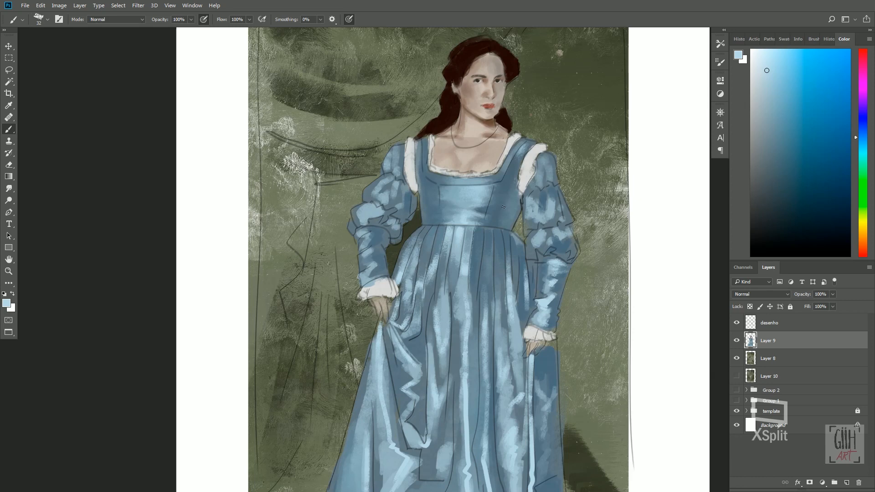
Step: Set the brush size to 18 px and paint finer light blue highlights on the upper puff of the right-hand sleeve
{"action": "mouse_move", "coordinate": [503, 207]}
{"action": "left_mouse_down"}
{"action": "mouse_move", "coordinate": [505, 238]}
{"action": "mouse_move", "coordinate": [498, 276]}
{"action": "left_mouse_up"}
{"action": "key", "text": "ctrl+alt+z"}
{"action": "right_click", "coordinate": [529, 110]}
{"action": "left_click_drag", "start_coordinate": [583, 135], "coordinate": [582, 125]}
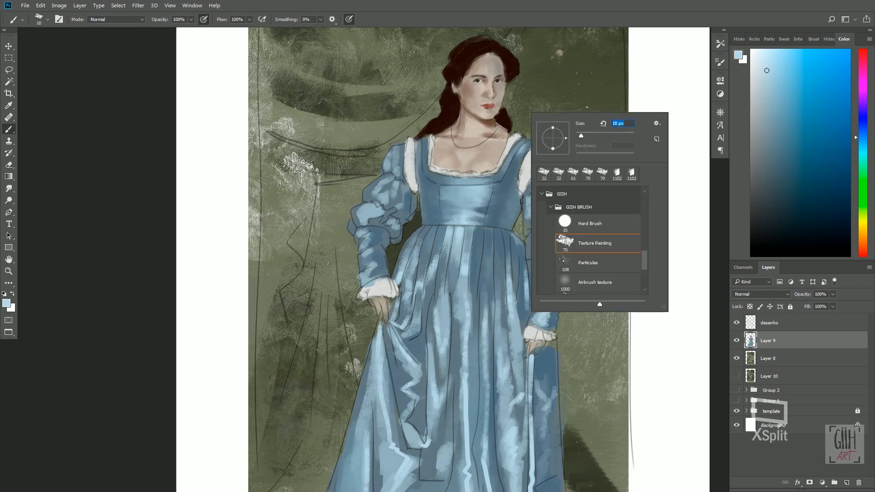
{"action": "left_click", "coordinate": [586, 107]}
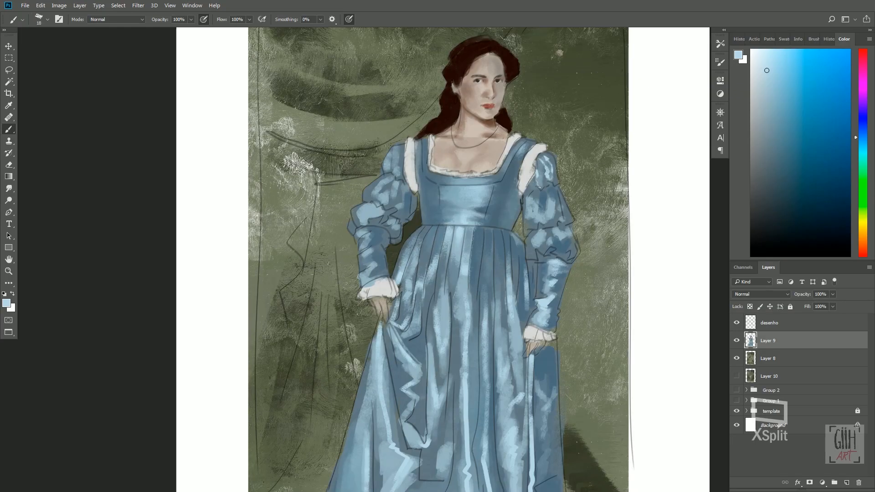
{"action": "mouse_move", "coordinate": [528, 192]}
{"action": "left_mouse_down"}
{"action": "mouse_move", "coordinate": [539, 181]}
{"action": "mouse_move", "coordinate": [549, 188]}
{"action": "left_mouse_up"}
{"action": "mouse_move", "coordinate": [551, 156]}
{"action": "left_mouse_down"}
{"action": "mouse_move", "coordinate": [557, 176]}
{"action": "mouse_move", "coordinate": [539, 199]}
{"action": "mouse_move", "coordinate": [548, 217]}
{"action": "mouse_move", "coordinate": [530, 209]}
{"action": "mouse_move", "coordinate": [539, 214]}
{"action": "mouse_move", "coordinate": [527, 224]}
{"action": "mouse_move", "coordinate": [547, 224]}
{"action": "left_mouse_up"}
Step: Paint crisp light blue highlights over the lower puff of the right-hand sleeve and touch up the puff above it
{"action": "left_click_drag", "start_coordinate": [546, 231], "coordinate": [535, 246]}
{"action": "mouse_move", "coordinate": [532, 243]}
{"action": "left_mouse_down"}
{"action": "mouse_move", "coordinate": [541, 250]}
{"action": "mouse_move", "coordinate": [527, 241]}
{"action": "mouse_move", "coordinate": [556, 237]}
{"action": "left_mouse_up"}
{"action": "mouse_move", "coordinate": [555, 226]}
{"action": "left_mouse_down"}
{"action": "mouse_move", "coordinate": [559, 238]}
{"action": "mouse_move", "coordinate": [544, 250]}
{"action": "left_mouse_up"}
{"action": "left_click_drag", "start_coordinate": [570, 230], "coordinate": [562, 245]}
{"action": "left_click_drag", "start_coordinate": [571, 229], "coordinate": [567, 251]}
{"action": "mouse_move", "coordinate": [574, 243]}
{"action": "left_mouse_down"}
{"action": "mouse_move", "coordinate": [571, 255]}
{"action": "mouse_move", "coordinate": [556, 251]}
{"action": "left_mouse_up"}
{"action": "mouse_move", "coordinate": [568, 213]}
{"action": "left_mouse_down"}
{"action": "mouse_move", "coordinate": [557, 251]}
{"action": "mouse_move", "coordinate": [536, 241]}
{"action": "mouse_move", "coordinate": [575, 251]}
{"action": "mouse_move", "coordinate": [569, 204]}
{"action": "mouse_move", "coordinate": [544, 263]}
{"action": "left_mouse_up"}
{"action": "scroll", "coordinate": [576, 168], "scroll_direction": "down", "scroll_amount": 2}
{"action": "scroll", "coordinate": [574, 165], "scroll_direction": "up", "scroll_amount": 2}
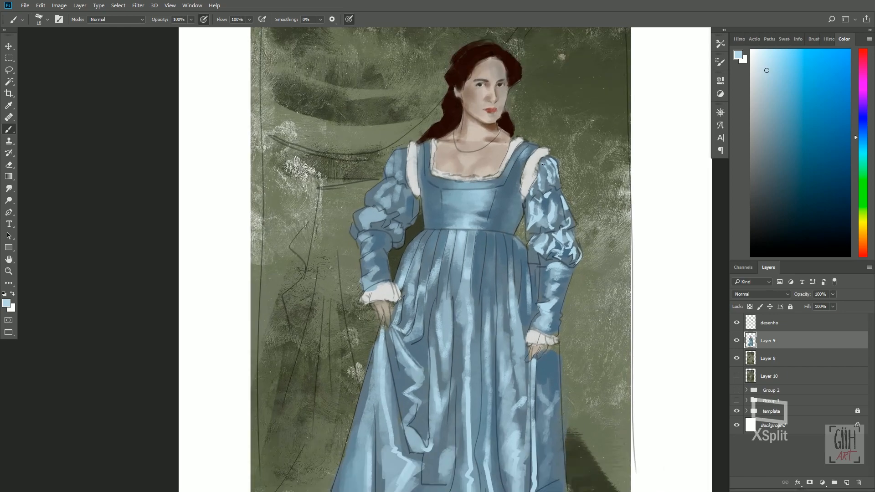
{"action": "left_click_drag", "start_coordinate": [542, 168], "coordinate": [548, 187]}
{"action": "left_click_drag", "start_coordinate": [557, 189], "coordinate": [552, 191]}
{"action": "scroll", "coordinate": [444, 191], "scroll_direction": "down", "scroll_amount": 2}
{"action": "scroll", "coordinate": [415, 187], "scroll_direction": "up", "scroll_amount": 2}
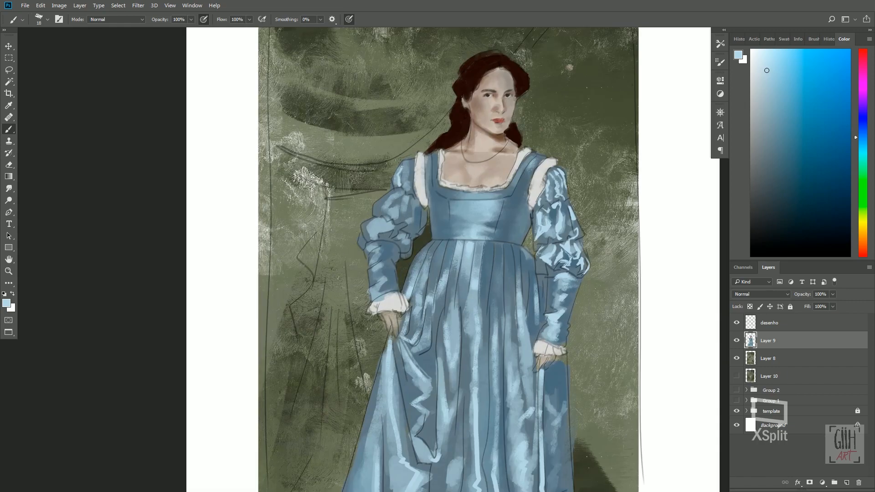
Step: Paint fine light blue crease highlights across the puffs and forearm of the left-hand sleeve
{"action": "left_click_drag", "start_coordinate": [405, 185], "coordinate": [408, 177]}
{"action": "mouse_move", "coordinate": [412, 185]}
{"action": "left_mouse_down"}
{"action": "mouse_move", "coordinate": [417, 197]}
{"action": "mouse_move", "coordinate": [394, 200]}
{"action": "mouse_move", "coordinate": [391, 210]}
{"action": "left_mouse_up"}
{"action": "mouse_move", "coordinate": [400, 194]}
{"action": "left_mouse_down"}
{"action": "mouse_move", "coordinate": [408, 230]}
{"action": "mouse_move", "coordinate": [386, 194]}
{"action": "mouse_move", "coordinate": [399, 190]}
{"action": "left_mouse_up"}
{"action": "mouse_move", "coordinate": [379, 232]}
{"action": "left_mouse_down"}
{"action": "mouse_move", "coordinate": [390, 229]}
{"action": "mouse_move", "coordinate": [381, 231]}
{"action": "left_mouse_up"}
{"action": "mouse_move", "coordinate": [389, 229]}
{"action": "left_mouse_down"}
{"action": "mouse_move", "coordinate": [395, 222]}
{"action": "mouse_move", "coordinate": [395, 233]}
{"action": "left_mouse_up"}
{"action": "mouse_move", "coordinate": [397, 238]}
{"action": "left_mouse_down"}
{"action": "mouse_move", "coordinate": [402, 232]}
{"action": "mouse_move", "coordinate": [406, 250]}
{"action": "left_mouse_up"}
{"action": "left_click_drag", "start_coordinate": [414, 203], "coordinate": [411, 218]}
{"action": "left_click_drag", "start_coordinate": [407, 221], "coordinate": [417, 237]}
{"action": "left_click_drag", "start_coordinate": [367, 228], "coordinate": [363, 233]}
{"action": "mouse_move", "coordinate": [365, 240]}
{"action": "left_mouse_down"}
{"action": "mouse_move", "coordinate": [362, 249]}
{"action": "mouse_move", "coordinate": [391, 245]}
{"action": "mouse_move", "coordinate": [374, 256]}
{"action": "mouse_move", "coordinate": [374, 295]}
{"action": "left_mouse_up"}
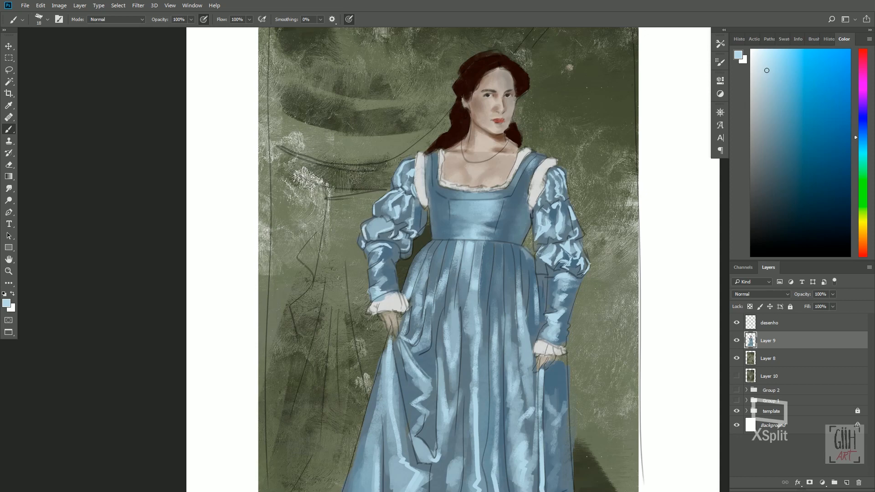
Step: Touch up the light blue highlights on both sleeves, including the creases above the forearms
{"action": "left_click_drag", "start_coordinate": [414, 196], "coordinate": [413, 205]}
{"action": "left_click_drag", "start_coordinate": [552, 209], "coordinate": [553, 226]}
{"action": "left_click_drag", "start_coordinate": [549, 206], "coordinate": [552, 222]}
{"action": "left_click_drag", "start_coordinate": [550, 266], "coordinate": [547, 276]}
{"action": "key", "text": "ctrl+minus"}
{"action": "key", "text": "ctrl+minus"}
{"action": "key", "text": "ctrl+plus"}
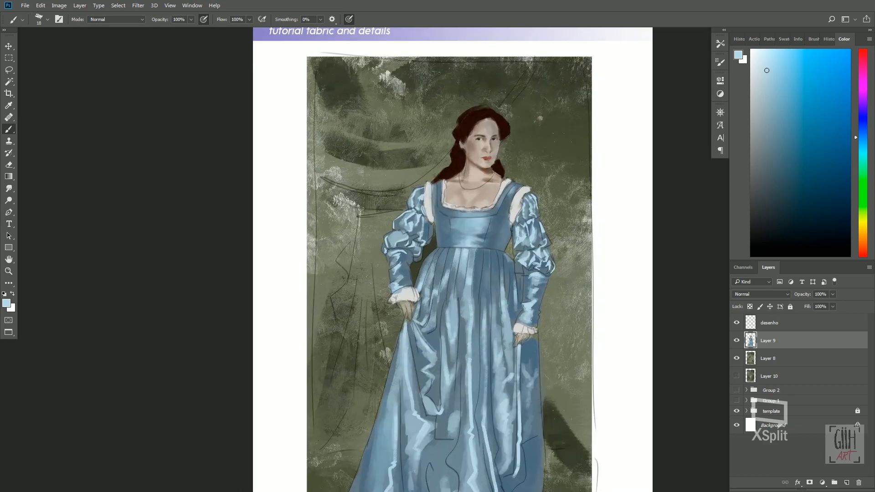
{"action": "left_click", "coordinate": [349, 19]}
{"action": "mouse_move", "coordinate": [409, 266]}
{"action": "left_mouse_down"}
{"action": "mouse_move", "coordinate": [406, 274]}
{"action": "mouse_move", "coordinate": [412, 263]}
{"action": "left_mouse_up"}
{"action": "mouse_move", "coordinate": [527, 277]}
{"action": "left_mouse_down"}
{"action": "mouse_move", "coordinate": [525, 290]}
{"action": "mouse_move", "coordinate": [505, 297]}
{"action": "left_mouse_up"}
Step: Add thin light blue highlights to the skirt pleats just below the waist
{"action": "key", "text": "ctrl+minus"}
{"action": "key", "text": "ctrl+minus"}
{"action": "key", "text": "ctrl+minus"}
{"action": "key", "text": "ctrl+plus"}
{"action": "key", "text": "ctrl+plus"}
{"action": "key", "text": "ctrl+plus"}
{"action": "mouse_move", "coordinate": [496, 267]}
{"action": "left_mouse_down"}
{"action": "mouse_move", "coordinate": [495, 311]}
{"action": "mouse_move", "coordinate": [515, 289]}
{"action": "left_mouse_up"}
{"action": "left_click_drag", "start_coordinate": [517, 270], "coordinate": [525, 318]}
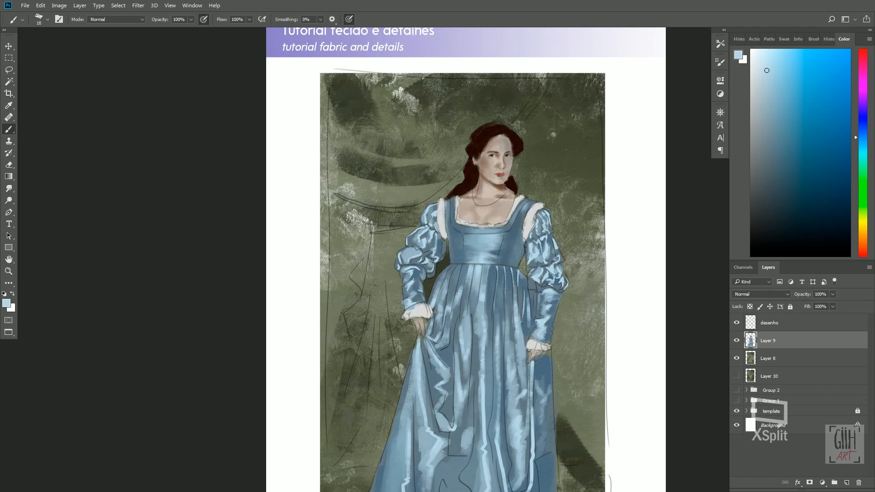
{"action": "mouse_move", "coordinate": [463, 265]}
{"action": "left_mouse_down"}
{"action": "mouse_move", "coordinate": [454, 291]}
{"action": "mouse_move", "coordinate": [464, 279]}
{"action": "left_mouse_up"}
{"action": "left_click_drag", "start_coordinate": [457, 265], "coordinate": [440, 288]}
Step: Paint long thin light blue highlights down the central and right-hand skirt folds
{"action": "left_click_drag", "start_coordinate": [459, 317], "coordinate": [455, 398]}
{"action": "mouse_move", "coordinate": [455, 343]}
{"action": "left_mouse_down"}
{"action": "mouse_move", "coordinate": [458, 358]}
{"action": "mouse_move", "coordinate": [483, 378]}
{"action": "left_mouse_up"}
{"action": "mouse_move", "coordinate": [477, 303]}
{"action": "left_mouse_down"}
{"action": "mouse_move", "coordinate": [483, 334]}
{"action": "mouse_move", "coordinate": [519, 343]}
{"action": "mouse_move", "coordinate": [518, 355]}
{"action": "left_mouse_up"}
{"action": "left_click_drag", "start_coordinate": [527, 292], "coordinate": [529, 338]}
{"action": "left_click_drag", "start_coordinate": [515, 308], "coordinate": [513, 284]}
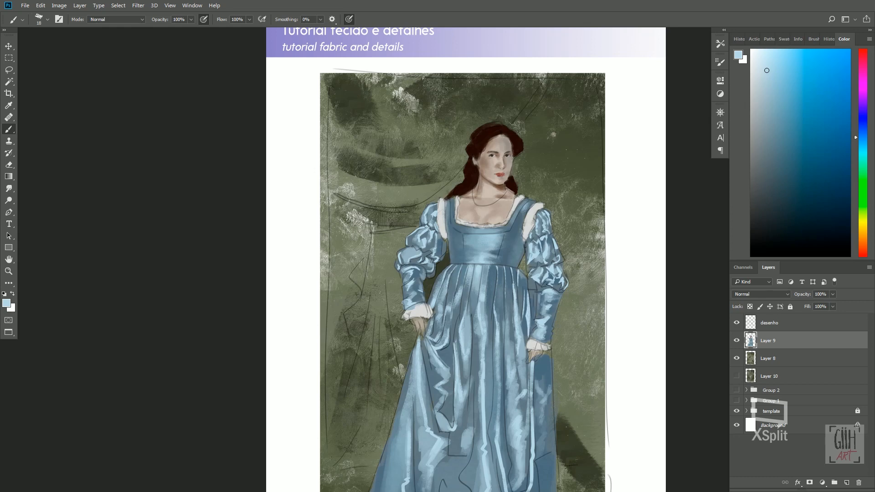
{"action": "left_click_drag", "start_coordinate": [455, 301], "coordinate": [462, 237]}
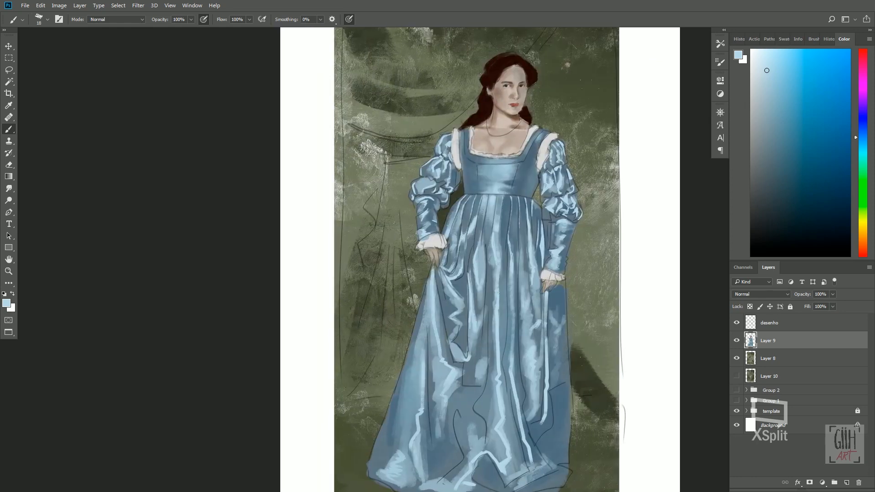
Step: Add light blue accents to the lower right-hand folds, the gathered fold and the left side of the skirt
{"action": "mouse_move", "coordinate": [498, 292]}
{"action": "left_mouse_down"}
{"action": "mouse_move", "coordinate": [500, 279]}
{"action": "mouse_move", "coordinate": [464, 288]}
{"action": "left_mouse_up"}
{"action": "left_click_drag", "start_coordinate": [542, 421], "coordinate": [531, 424]}
{"action": "left_click_drag", "start_coordinate": [528, 304], "coordinate": [532, 319]}
{"action": "left_click_drag", "start_coordinate": [529, 338], "coordinate": [527, 354]}
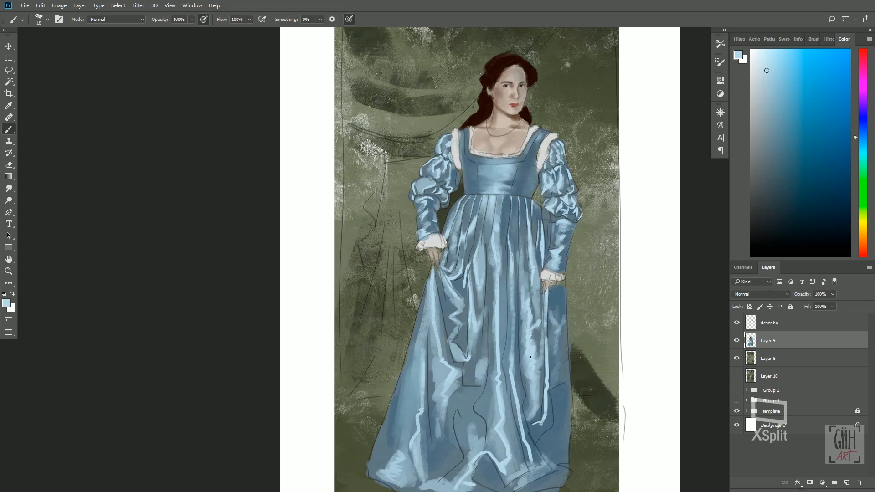
{"action": "left_click_drag", "start_coordinate": [532, 285], "coordinate": [535, 306]}
{"action": "left_click_drag", "start_coordinate": [424, 355], "coordinate": [425, 318]}
{"action": "left_click_drag", "start_coordinate": [464, 356], "coordinate": [470, 338]}
Step: Check the painting with the desenho layer hidden and shade the left side of the skirt with darker sampled blues
{"action": "left_click", "coordinate": [768, 72]}
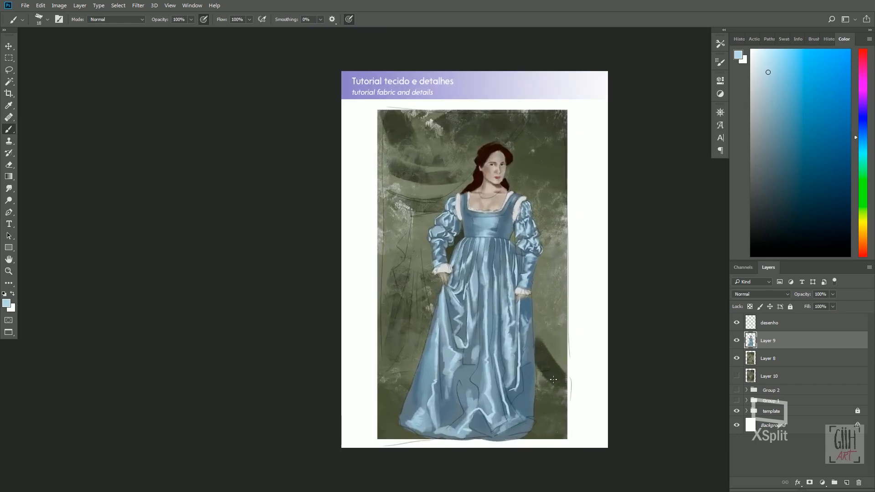
{"action": "left_click", "coordinate": [737, 323]}
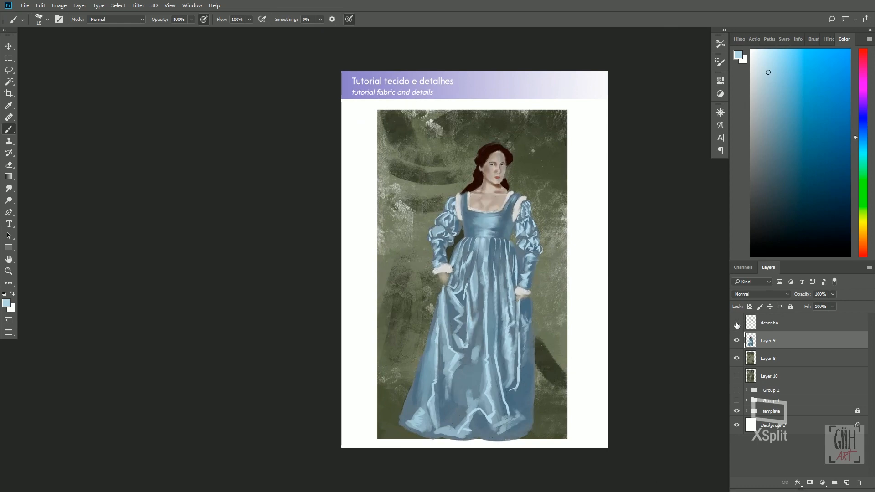
{"action": "left_click", "coordinate": [738, 324]}
{"action": "left_click", "coordinate": [737, 324]}
{"action": "left_click", "coordinate": [736, 323]}
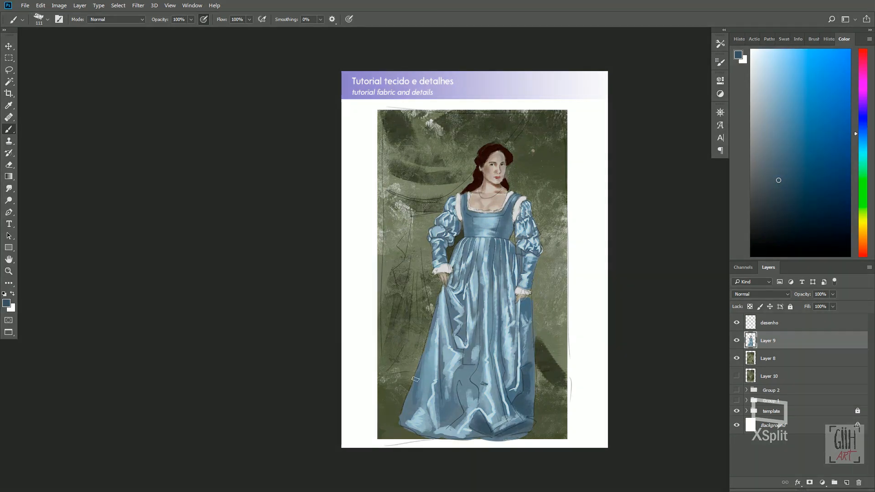
{"action": "mouse_move", "coordinate": [412, 398]}
{"action": "left_mouse_down"}
{"action": "mouse_move", "coordinate": [435, 332]}
{"action": "mouse_move", "coordinate": [427, 366]}
{"action": "left_mouse_up"}
{"action": "left_click", "coordinate": [417, 382], "text": "alt"}
{"action": "left_click", "coordinate": [430, 363], "text": "alt"}
{"action": "left_click", "coordinate": [413, 393], "text": "alt"}
{"action": "mouse_move", "coordinate": [431, 427]}
{"action": "left_mouse_down"}
{"action": "mouse_move", "coordinate": [427, 403]}
{"action": "mouse_move", "coordinate": [451, 423]}
{"action": "mouse_move", "coordinate": [445, 383]}
{"action": "left_mouse_up"}
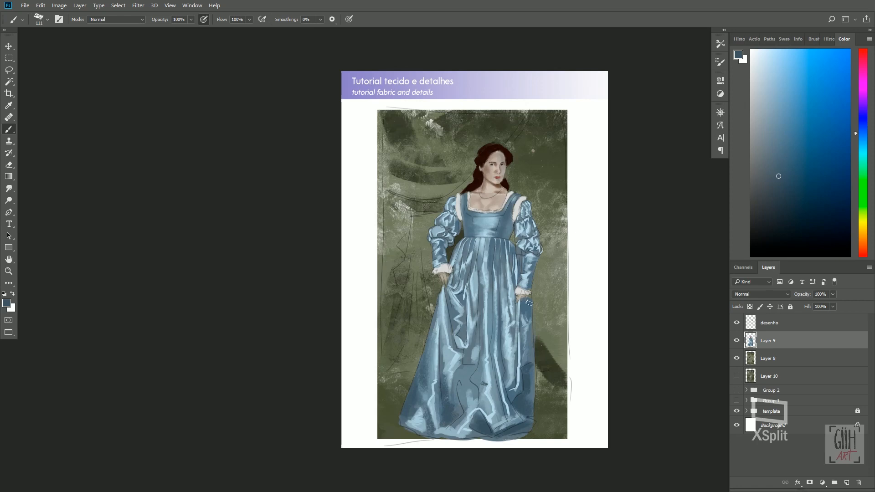
Step: Darken the skirt folds beneath both cuffs and the area beside the right-hand forearm
{"action": "left_click_drag", "start_coordinate": [528, 299], "coordinate": [529, 313]}
{"action": "left_click_drag", "start_coordinate": [447, 293], "coordinate": [454, 318]}
{"action": "left_click_drag", "start_coordinate": [519, 257], "coordinate": [520, 273]}
Step: Reduce the brush size to 53 px and paint dark blue shadows into the creases of the right-hand sleeve
{"action": "key", "text": "ctrl+plus"}
{"action": "key", "text": "bracketleft"}
{"action": "key", "text": "bracketleft"}
{"action": "key", "text": "bracketleft"}
{"action": "key", "text": "bracketleft"}
{"action": "key", "text": "bracketleft"}
{"action": "key", "text": "bracketleft"}
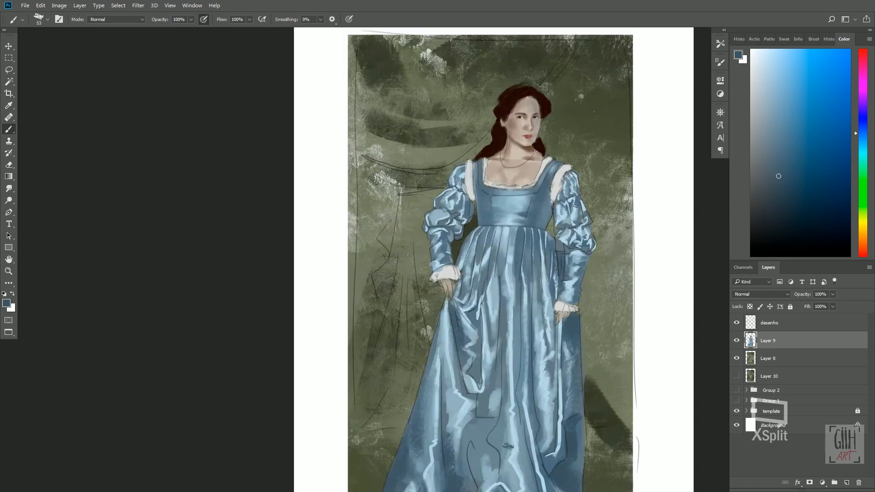
{"action": "left_click_drag", "start_coordinate": [568, 251], "coordinate": [559, 240]}
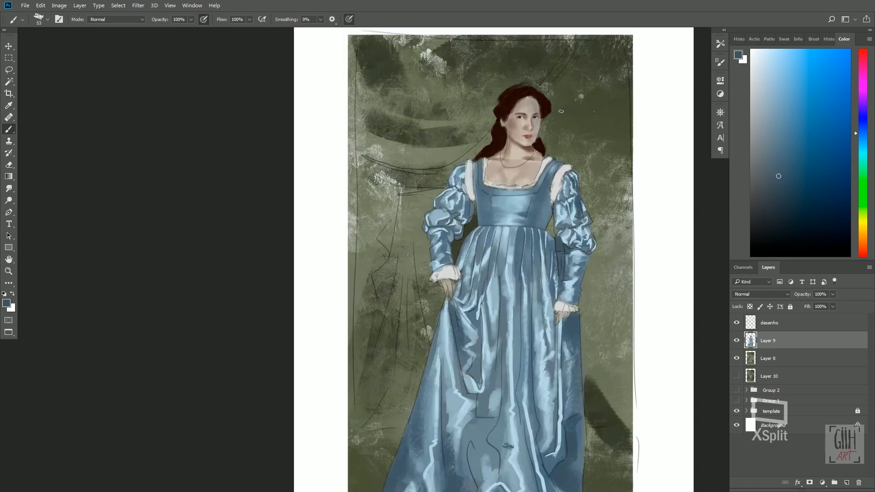
{"action": "left_click_drag", "start_coordinate": [560, 203], "coordinate": [569, 219]}
{"action": "left_click_drag", "start_coordinate": [576, 220], "coordinate": [591, 225]}
{"action": "left_click_drag", "start_coordinate": [555, 225], "coordinate": [564, 234]}
{"action": "left_click_drag", "start_coordinate": [586, 234], "coordinate": [592, 251]}
{"action": "mouse_move", "coordinate": [570, 227]}
{"action": "left_mouse_down"}
{"action": "mouse_move", "coordinate": [579, 235]}
{"action": "mouse_move", "coordinate": [567, 263]}
{"action": "left_mouse_up"}
Step: Paint dark blue shadows into the left-hand sleeve creases and between the central and right-hand skirt folds
{"action": "left_click_drag", "start_coordinate": [464, 194], "coordinate": [472, 210]}
{"action": "left_click_drag", "start_coordinate": [459, 170], "coordinate": [435, 208]}
{"action": "left_click_drag", "start_coordinate": [443, 194], "coordinate": [434, 250]}
{"action": "mouse_move", "coordinate": [521, 288]}
{"action": "left_mouse_down"}
{"action": "mouse_move", "coordinate": [519, 356]}
{"action": "mouse_move", "coordinate": [515, 331]}
{"action": "left_mouse_up"}
{"action": "left_click_drag", "start_coordinate": [553, 299], "coordinate": [553, 319]}
{"action": "left_click_drag", "start_coordinate": [534, 340], "coordinate": [534, 309]}
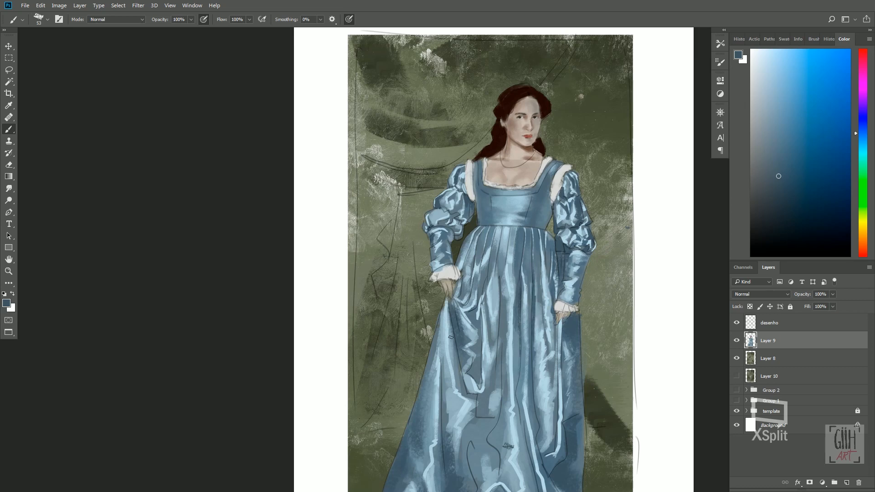
Step: Check the painting without the desenho line drawing and paint a sampled mid blue over the lower central skirt
{"action": "scroll", "coordinate": [518, 222], "scroll_direction": "down", "scroll_amount": 1}
{"action": "left_click", "coordinate": [517, 222], "text": "alt"}
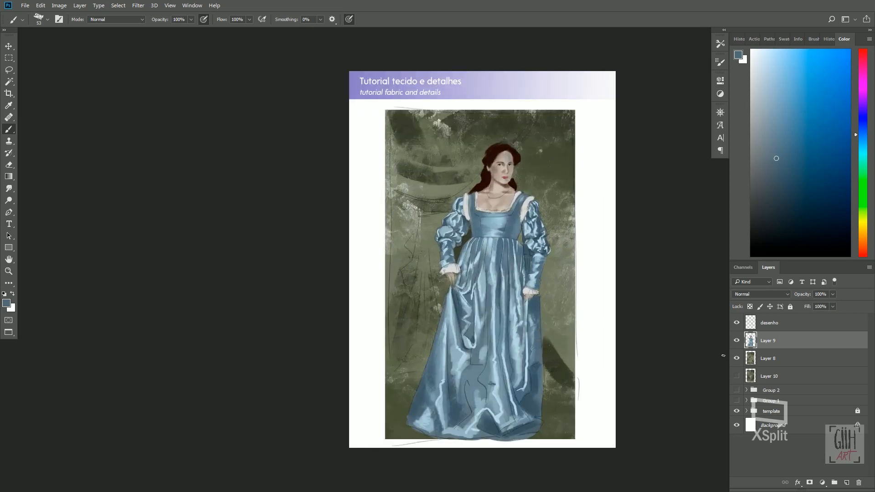
{"action": "left_click", "coordinate": [737, 323]}
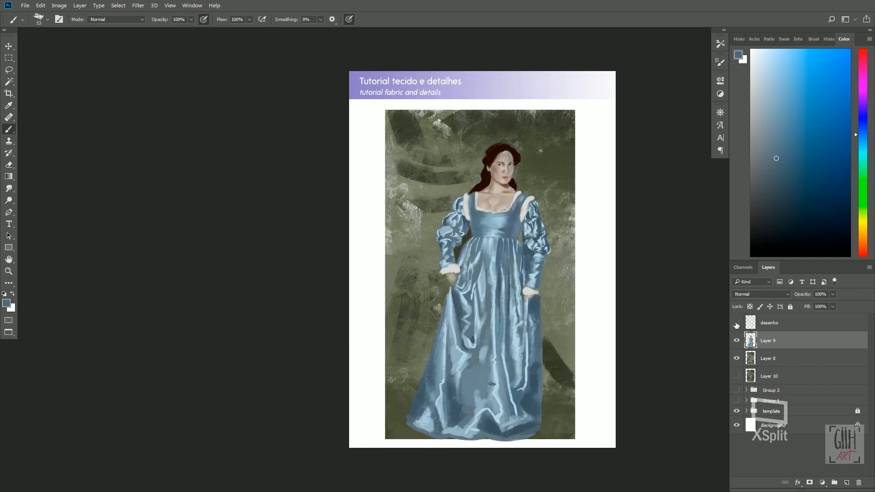
{"action": "left_click", "coordinate": [739, 325]}
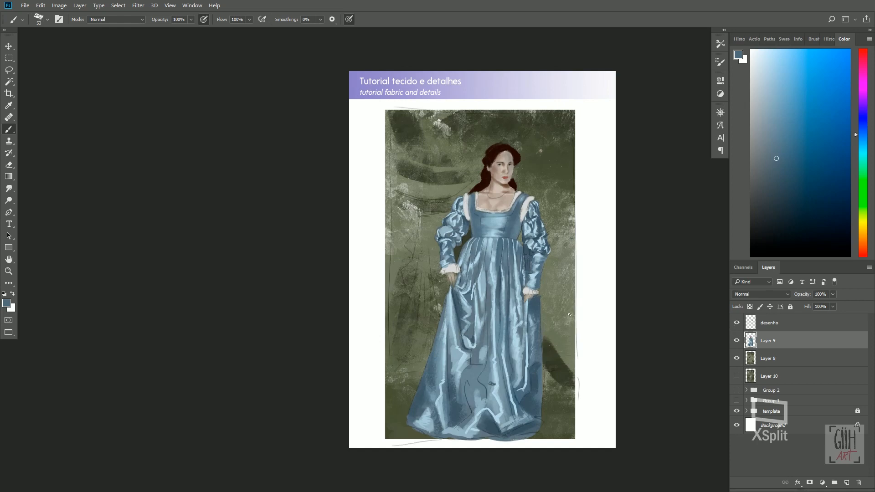
{"action": "key", "text": "ctrl+plus"}
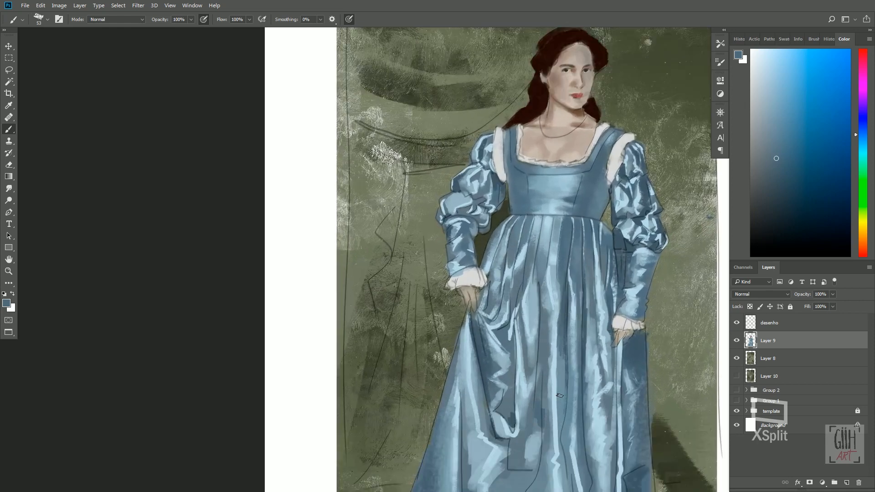
{"action": "left_click_drag", "start_coordinate": [559, 395], "coordinate": [543, 273]}
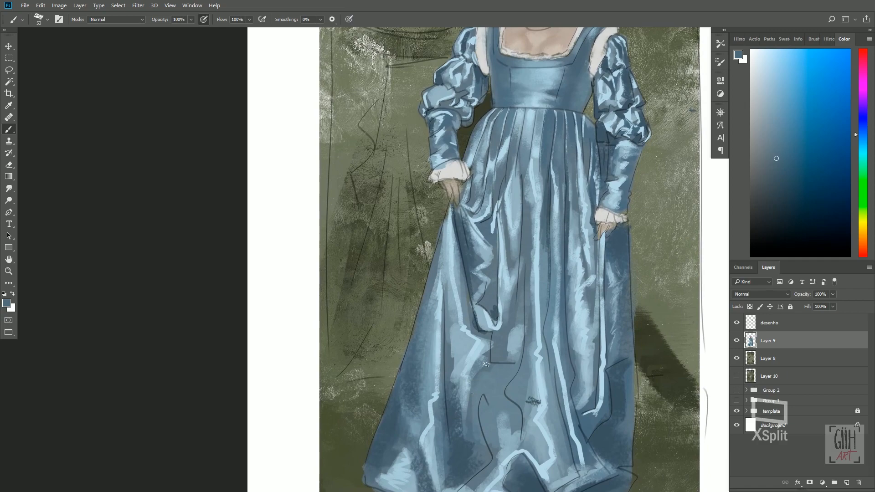
{"action": "scroll", "coordinate": [523, 336], "scroll_direction": "down", "scroll_amount": 3}
{"action": "scroll", "coordinate": [544, 340], "scroll_direction": "up", "scroll_amount": 2}
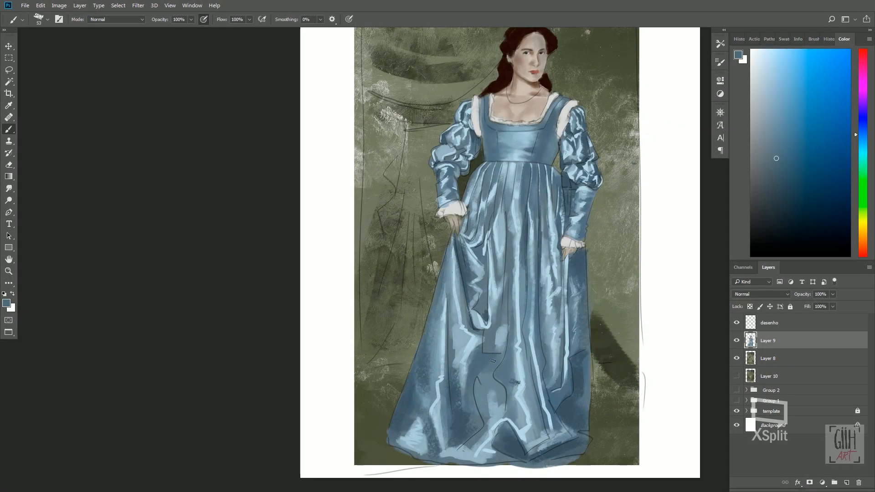
{"action": "left_click_drag", "start_coordinate": [505, 309], "coordinate": [500, 324]}
{"action": "left_click_drag", "start_coordinate": [479, 379], "coordinate": [486, 414]}
Step: Blend sampled blues beside and over the gathered fold below the left-hand cuff and on the left-hand sleeve's upper puff
{"action": "left_click", "coordinate": [462, 326], "text": "alt"}
{"action": "left_click_drag", "start_coordinate": [461, 331], "coordinate": [476, 340]}
{"action": "mouse_move", "coordinate": [455, 302]}
{"action": "left_mouse_down"}
{"action": "mouse_move", "coordinate": [470, 339]}
{"action": "mouse_move", "coordinate": [472, 331]}
{"action": "left_mouse_up"}
{"action": "left_click", "coordinate": [479, 327], "text": "alt"}
{"action": "left_click", "coordinate": [482, 315], "text": "alt"}
{"action": "left_click", "coordinate": [462, 139], "text": "alt"}
{"action": "left_click_drag", "start_coordinate": [467, 130], "coordinate": [470, 137]}
Step: Shade the right-hand side of the skirt below the cuff with blue sampled from the folds
{"action": "left_click", "coordinate": [569, 292], "text": "alt"}
{"action": "left_click_drag", "start_coordinate": [584, 223], "coordinate": [582, 308]}
{"action": "left_click", "coordinate": [577, 301], "text": "alt"}
{"action": "left_click", "coordinate": [579, 351], "text": "alt"}
Step: Blend sampled blues over the lower end of the gathered fold and along the neighbouring central skirt folds
{"action": "left_click", "coordinate": [537, 140], "text": "alt"}
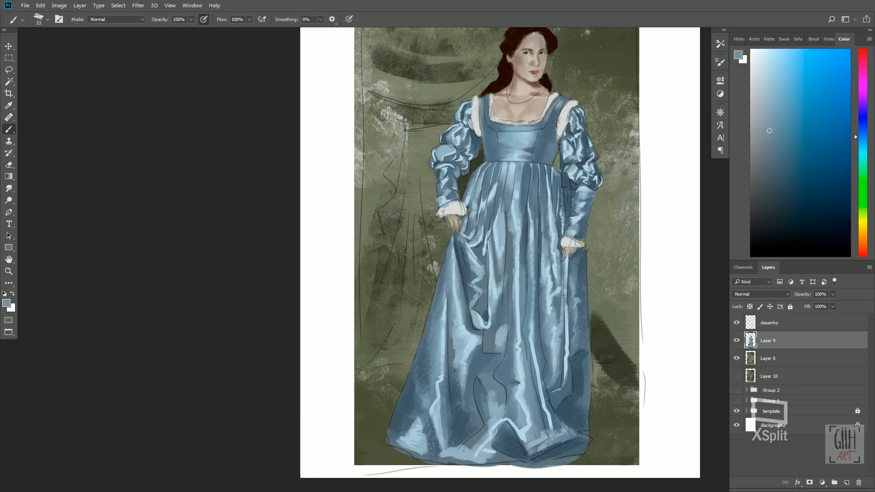
{"action": "left_click_drag", "start_coordinate": [481, 303], "coordinate": [486, 320]}
{"action": "left_click_drag", "start_coordinate": [481, 295], "coordinate": [488, 315]}
{"action": "left_click", "coordinate": [496, 278], "text": "alt"}
{"action": "left_click_drag", "start_coordinate": [500, 250], "coordinate": [497, 283]}
{"action": "left_click", "coordinate": [545, 149], "text": "alt"}
{"action": "left_click_drag", "start_coordinate": [512, 236], "coordinate": [510, 276]}
{"action": "left_click", "coordinate": [465, 278], "text": "alt"}
{"action": "left_click_drag", "start_coordinate": [495, 330], "coordinate": [501, 309]}
{"action": "left_click_drag", "start_coordinate": [506, 265], "coordinate": [505, 302]}
Step: Paint sampled blues down the left side of the skirt and a darker blue along its right edge
{"action": "left_click", "coordinate": [462, 347], "text": "alt"}
{"action": "left_click_drag", "start_coordinate": [457, 329], "coordinate": [437, 429]}
{"action": "left_click", "coordinate": [457, 312], "text": "alt"}
{"action": "left_click", "coordinate": [440, 401], "text": "alt"}
{"action": "key", "text": "ctrl+minus"}
{"action": "left_click", "coordinate": [536, 339], "text": "alt"}
{"action": "left_click_drag", "start_coordinate": [541, 301], "coordinate": [544, 363]}
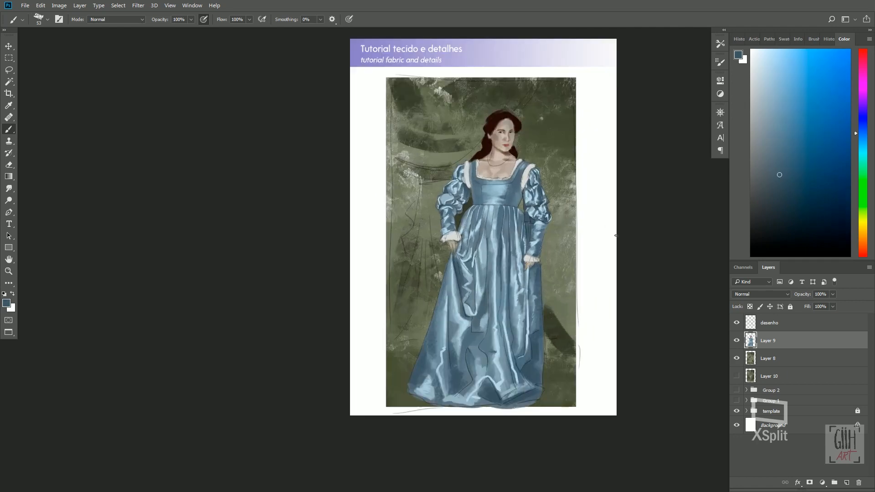
Step: Review the whole figure and lower the desenho layer's opacity to 39%
{"action": "key", "text": "ctrl+plus"}
{"action": "key", "text": "ctrl+minus"}
{"action": "key", "text": "ctrl+minus"}
{"action": "key", "text": "ctrl+minus"}
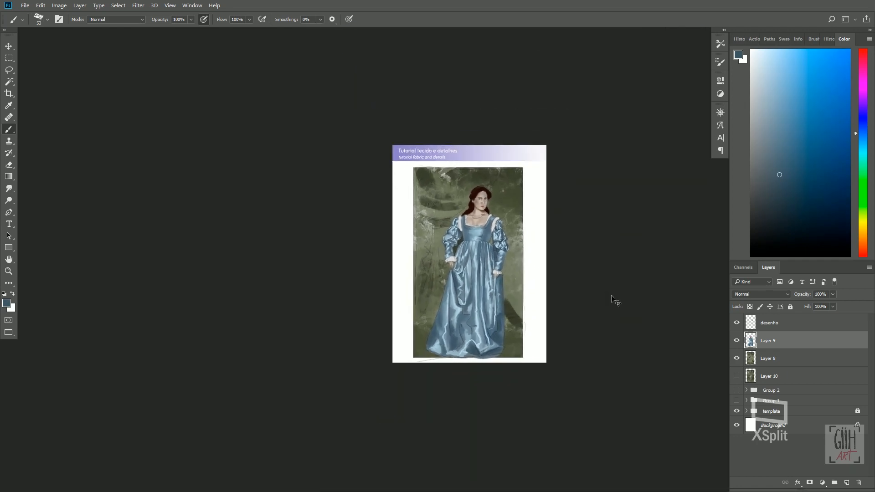
{"action": "key", "text": "ctrl+plus"}
{"action": "key", "text": "ctrl+plus"}
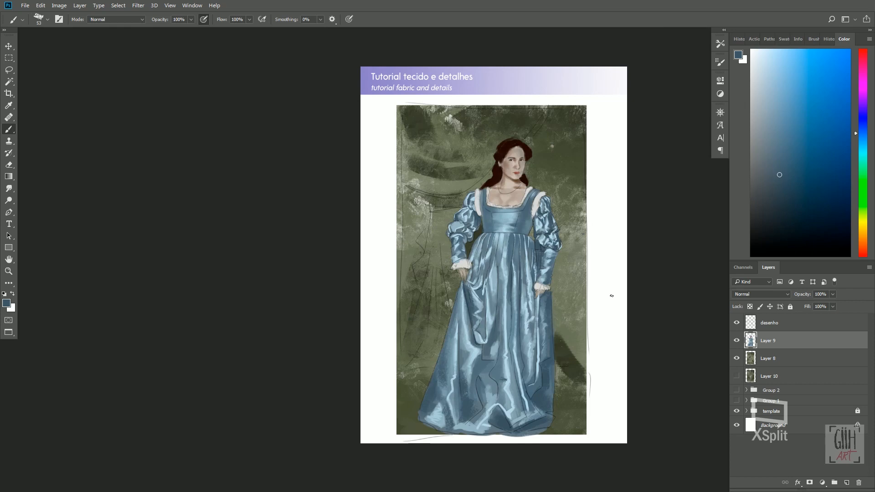
{"action": "left_click", "coordinate": [735, 323]}
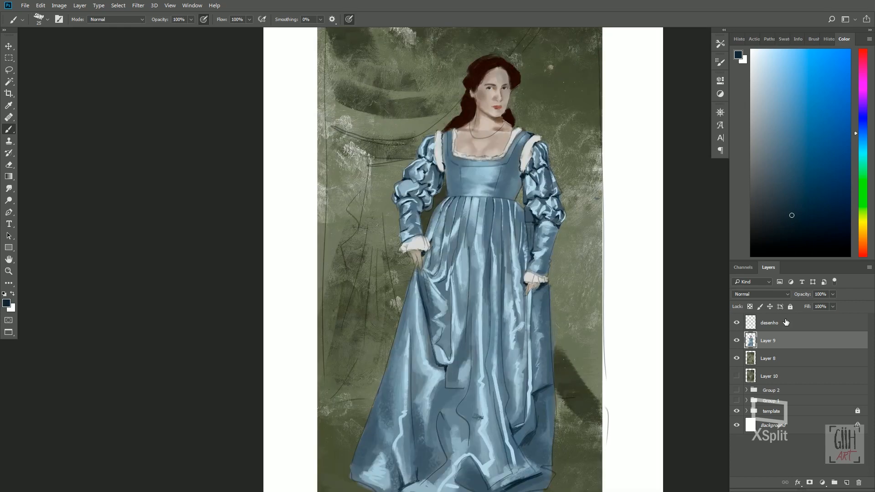
{"action": "left_click", "coordinate": [786, 322]}
{"action": "left_click", "coordinate": [821, 305]}
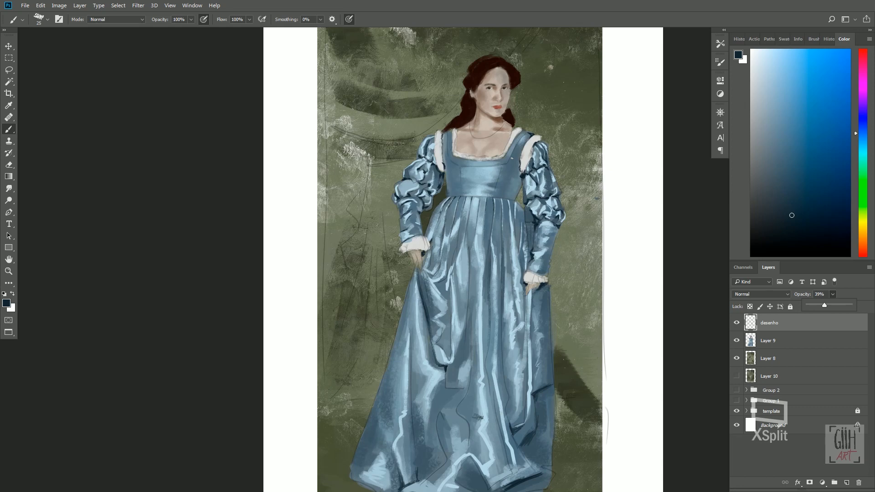
Step: Brighten the shoulder ruffles, cuffs and neckline trim with white strokes on Layer 9
{"action": "left_click_drag", "start_coordinate": [511, 158], "coordinate": [477, 206]}
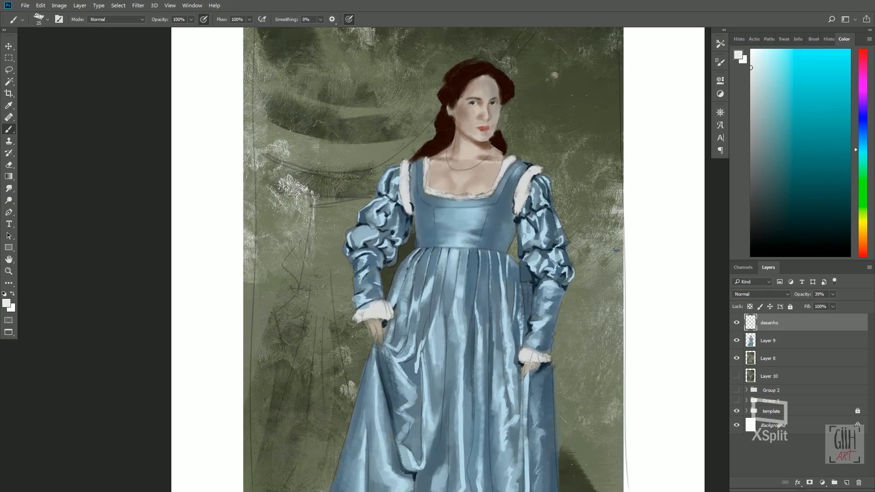
{"action": "key", "text": "alt+bracketleft"}
{"action": "left_click_drag", "start_coordinate": [541, 163], "coordinate": [522, 192]}
{"action": "left_click", "coordinate": [522, 193], "text": "alt"}
{"action": "left_click_drag", "start_coordinate": [403, 159], "coordinate": [409, 208]}
{"action": "left_click_drag", "start_coordinate": [524, 349], "coordinate": [519, 359]}
{"action": "mouse_move", "coordinate": [378, 302]}
{"action": "left_mouse_down"}
{"action": "mouse_move", "coordinate": [359, 317]}
{"action": "mouse_move", "coordinate": [376, 311]}
{"action": "left_mouse_up"}
{"action": "mouse_move", "coordinate": [488, 194]}
{"action": "left_mouse_down"}
{"action": "mouse_move", "coordinate": [508, 161]}
{"action": "mouse_move", "coordinate": [427, 191]}
{"action": "left_mouse_up"}
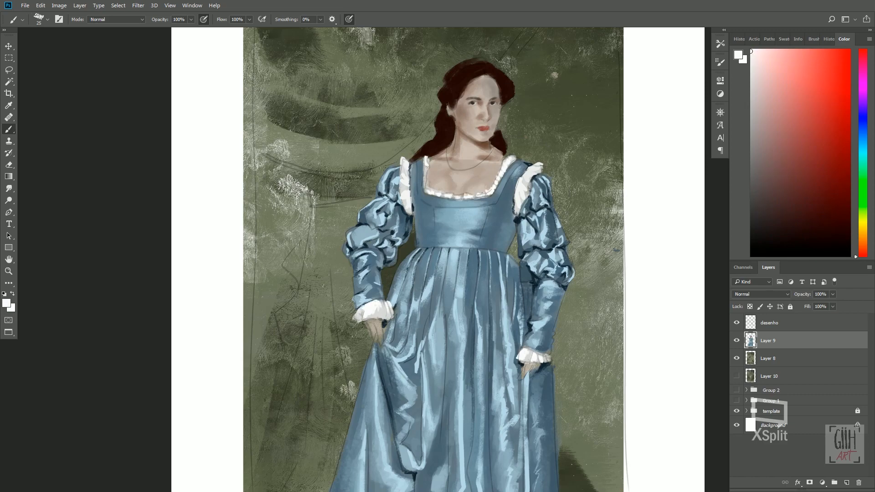
Step: Sample a near-black brown and darken the outer hair and the hair beside the ear with uniform-width strokes on Layer 9
{"action": "left_click", "coordinate": [515, 292], "text": "alt"}
{"action": "key", "text": "ctrl+minus"}
{"action": "key", "text": "ctrl+minus"}
{"action": "key", "text": "ctrl+plus"}
{"action": "key", "text": "ctrl+plus"}
{"action": "key", "text": "ctrl+plus"}
{"action": "left_click", "coordinate": [440, 176], "text": "alt"}
{"action": "left_click", "coordinate": [349, 19]}
{"action": "left_click_drag", "start_coordinate": [440, 159], "coordinate": [429, 169]}
{"action": "left_click_drag", "start_coordinate": [454, 170], "coordinate": [441, 202]}
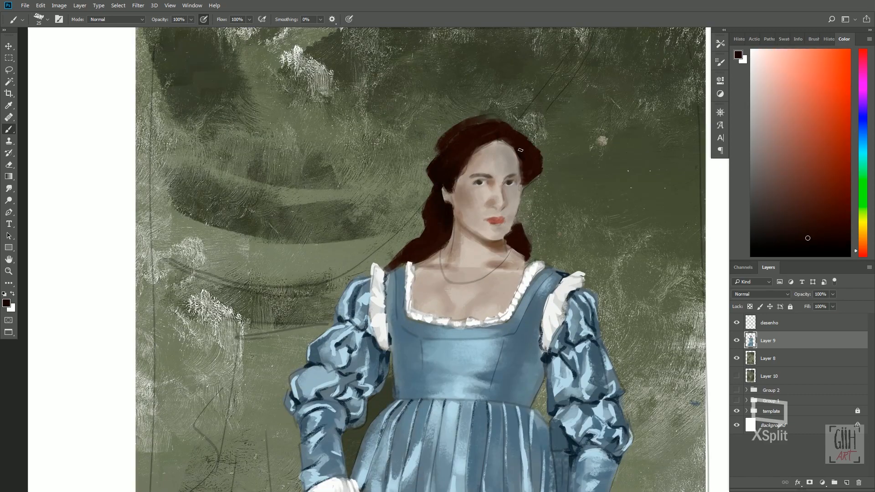
Step: Shape the right side of the hair and the crown, and deepen the long lock falling over the left shoulder
{"action": "left_click_drag", "start_coordinate": [519, 149], "coordinate": [539, 186]}
{"action": "left_click", "coordinate": [505, 147], "text": "alt"}
{"action": "mouse_move", "coordinate": [496, 138]}
{"action": "left_mouse_down"}
{"action": "mouse_move", "coordinate": [514, 150]}
{"action": "mouse_move", "coordinate": [476, 150]}
{"action": "left_mouse_up"}
{"action": "left_click", "coordinate": [484, 132], "text": "alt"}
{"action": "key", "text": "ctrl+minus"}
{"action": "key", "text": "ctrl+minus"}
{"action": "left_click_drag", "start_coordinate": [454, 216], "coordinate": [427, 260]}
{"action": "left_click_drag", "start_coordinate": [459, 206], "coordinate": [454, 217]}
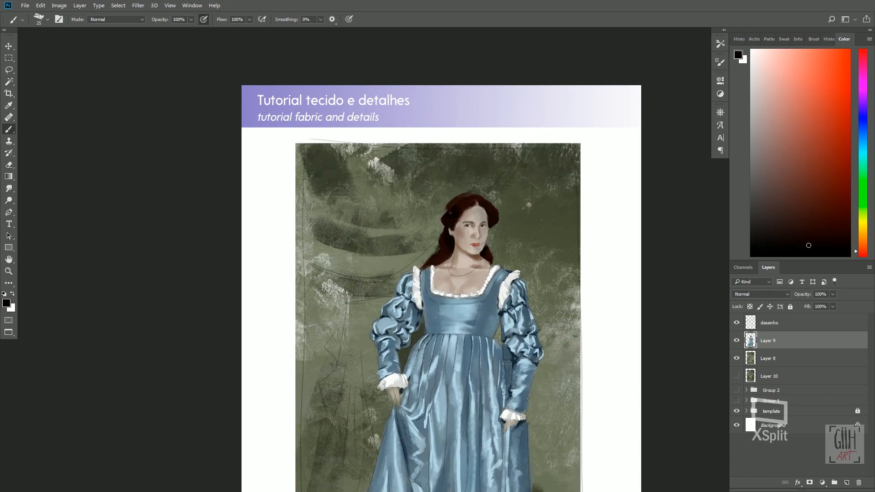
Step: Add sampled reddish-brown strands above the forehead and dark brown strokes to the lock beside the right side of the neck
{"action": "key", "text": "ctrl+plus"}
{"action": "key", "text": "ctrl+plus"}
{"action": "left_click", "coordinate": [496, 168], "text": "alt"}
{"action": "left_click", "coordinate": [484, 185], "text": "alt"}
{"action": "left_click_drag", "start_coordinate": [484, 184], "coordinate": [497, 171]}
{"action": "left_click", "coordinate": [484, 167], "text": "alt"}
{"action": "left_click", "coordinate": [349, 20]}
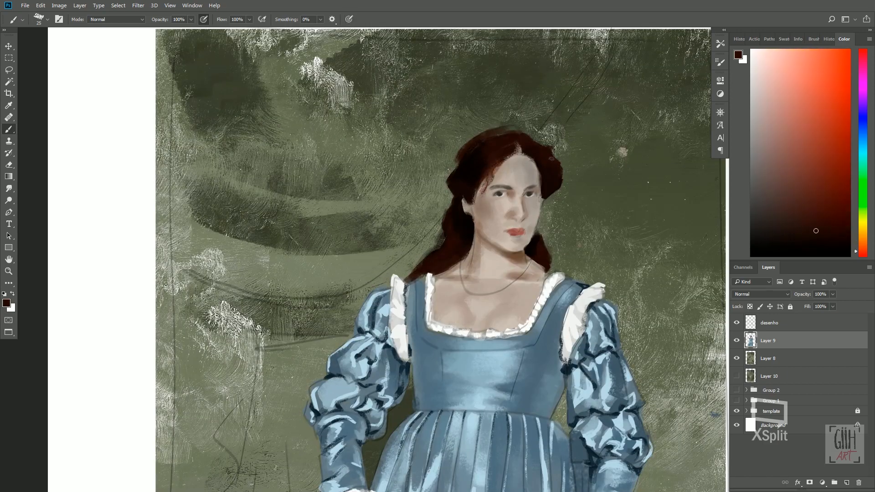
{"action": "left_click_drag", "start_coordinate": [538, 233], "coordinate": [544, 262]}
Step: Blend sampled reddish and near-black browns into the hair around the parting and the left temple
{"action": "key", "text": "ctrl+minus"}
{"action": "key", "text": "ctrl+minus"}
{"action": "key", "text": "ctrl+plus"}
{"action": "key", "text": "ctrl+plus"}
{"action": "left_click", "coordinate": [507, 184], "text": "alt"}
{"action": "left_click_drag", "start_coordinate": [520, 160], "coordinate": [515, 176]}
{"action": "left_click", "coordinate": [482, 182], "text": "alt"}
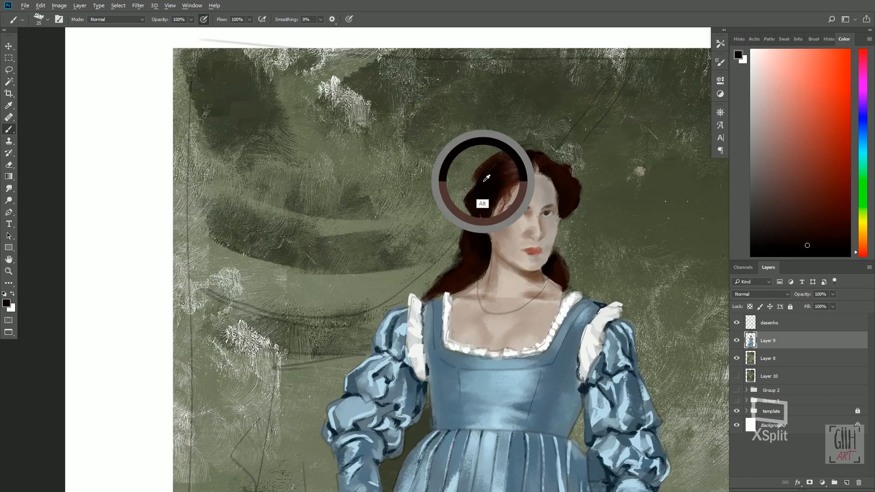
{"action": "key", "text": "ctrl+minus"}
{"action": "key", "text": "ctrl+minus"}
{"action": "key", "text": "ctrl+plus"}
{"action": "key", "text": "ctrl+plus"}
Step: Add a new layer above Layer 8 and paint a near-black shadow between the left sleeve and the waist
{"action": "left_click", "coordinate": [429, 346], "text": "alt"}
{"action": "left_click", "coordinate": [768, 358]}
{"action": "left_click", "coordinate": [847, 482]}
{"action": "mouse_move", "coordinate": [432, 315]}
{"action": "left_mouse_down"}
{"action": "mouse_move", "coordinate": [431, 355]}
{"action": "mouse_move", "coordinate": [393, 417]}
{"action": "left_mouse_up"}
{"action": "key", "text": "ctrl+minus"}
{"action": "key", "text": "ctrl+minus"}
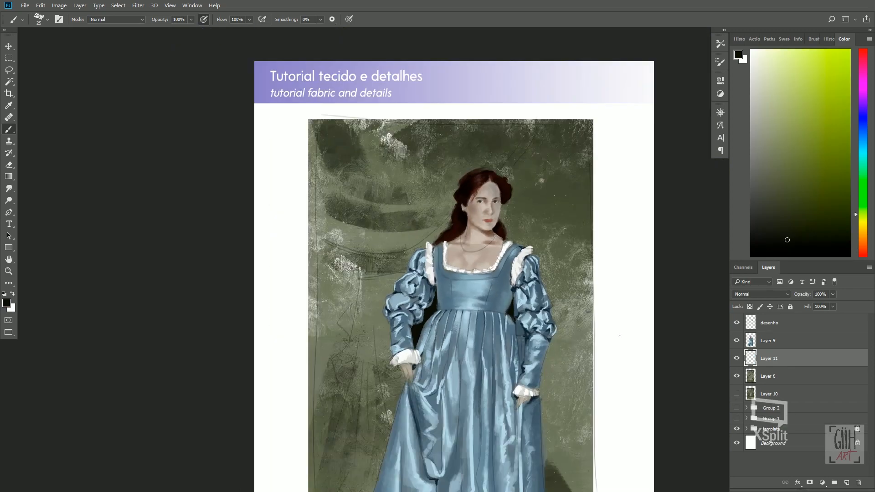
Step: Return to Layer 9 and clean up both side edges of the bodice near the waist with a sampled color
{"action": "key", "text": "ctrl+plus"}
{"action": "key", "text": "ctrl+plus"}
{"action": "left_click", "coordinate": [768, 341]}
{"action": "left_click", "coordinate": [575, 351], "text": "alt"}
{"action": "left_click_drag", "start_coordinate": [583, 348], "coordinate": [579, 360]}
{"action": "left_click_drag", "start_coordinate": [442, 354], "coordinate": [442, 366]}
Step: Pick a pale skin tone, enlarge the brush and blend sampled skin tones over the neck and upper chest
{"action": "left_click", "coordinate": [765, 78]}
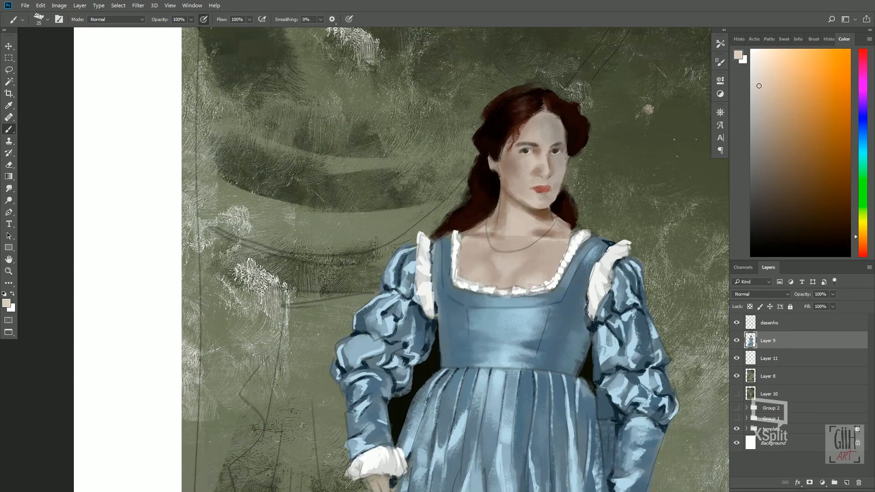
{"action": "key", "text": "bracketright"}
{"action": "key", "text": "bracketright"}
{"action": "left_click", "coordinate": [565, 233], "text": "alt"}
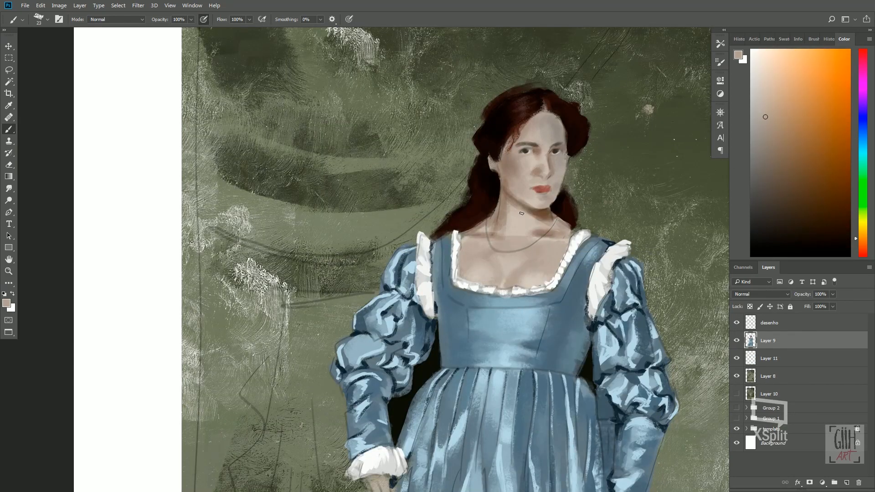
{"action": "left_click", "coordinate": [565, 234], "text": "alt"}
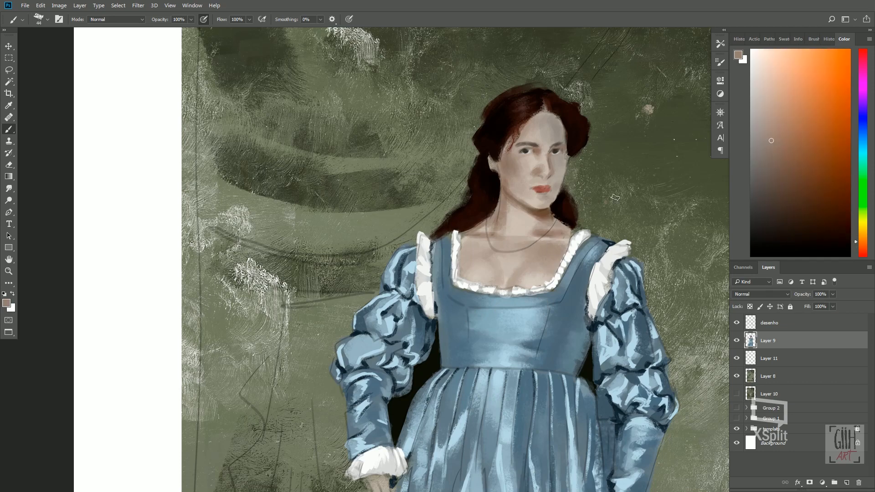
{"action": "left_click", "coordinate": [534, 210], "text": "alt"}
{"action": "left_click", "coordinate": [504, 195], "text": "alt"}
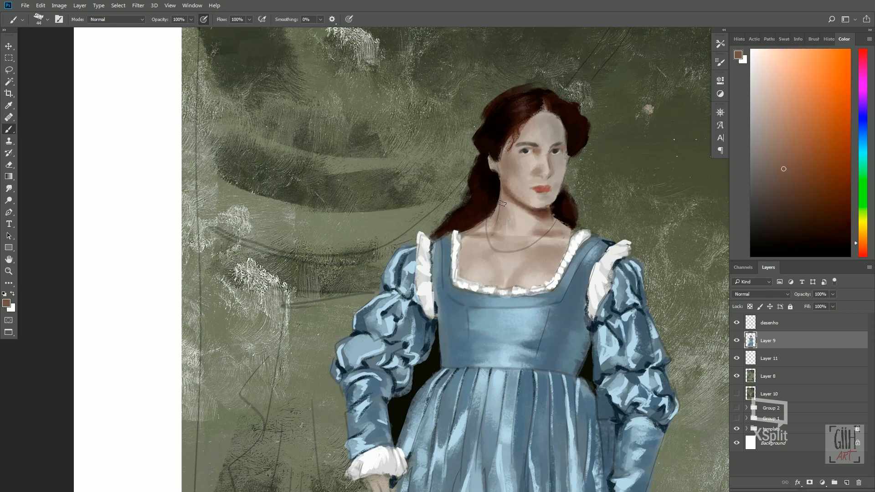
Step: Paint reddish-brown shadows down the side of the neck and under the chin with a smaller brush
{"action": "key", "text": "bracketleft"}
{"action": "key", "text": "bracketleft"}
{"action": "mouse_move", "coordinate": [503, 193]}
{"action": "left_mouse_down"}
{"action": "mouse_move", "coordinate": [503, 223]}
{"action": "mouse_move", "coordinate": [482, 233]}
{"action": "left_mouse_up"}
{"action": "left_click", "coordinate": [505, 223], "text": "alt"}
{"action": "left_click", "coordinate": [514, 259], "text": "alt"}
{"action": "mouse_move", "coordinate": [510, 208]}
{"action": "left_mouse_down"}
{"action": "mouse_move", "coordinate": [516, 233]}
{"action": "mouse_move", "coordinate": [515, 218]}
{"action": "mouse_move", "coordinate": [536, 227]}
{"action": "left_mouse_up"}
{"action": "left_click", "coordinate": [519, 208], "text": "alt"}
Step: Blend sampled skin tones across the face and jaw with a smaller brush
{"action": "left_click", "coordinate": [556, 208], "text": "alt"}
{"action": "mouse_move", "coordinate": [547, 127]}
{"action": "left_mouse_down"}
{"action": "mouse_move", "coordinate": [512, 182]}
{"action": "mouse_move", "coordinate": [508, 223]}
{"action": "left_mouse_up"}
{"action": "left_click", "coordinate": [511, 182], "text": "alt"}
{"action": "key", "text": "bracketleft"}
{"action": "key", "text": "bracketleft"}
{"action": "left_click_drag", "start_coordinate": [508, 224], "coordinate": [514, 227]}
{"action": "left_click", "coordinate": [513, 222], "text": "alt"}
{"action": "left_click", "coordinate": [517, 201], "text": "alt"}
{"action": "mouse_move", "coordinate": [504, 230]}
{"action": "left_mouse_down"}
{"action": "mouse_move", "coordinate": [512, 232]}
{"action": "mouse_move", "coordinate": [516, 212]}
{"action": "mouse_move", "coordinate": [527, 237]}
{"action": "left_mouse_up"}
Step: Change the brush preset and paint a rosy blush on both cheeks, blending it with sampled skin tones
{"action": "right_click", "coordinate": [498, 230]}
{"action": "left_click", "coordinate": [566, 328]}
{"action": "left_click", "coordinate": [524, 217], "text": "alt"}
{"action": "left_click", "coordinate": [527, 210], "text": "alt"}
{"action": "left_click", "coordinate": [528, 212], "text": "alt"}
{"action": "left_click", "coordinate": [508, 228], "text": "alt"}
{"action": "left_click", "coordinate": [486, 214], "text": "alt"}
{"action": "mouse_move", "coordinate": [477, 210]}
{"action": "left_mouse_down"}
{"action": "mouse_move", "coordinate": [494, 224]}
{"action": "mouse_move", "coordinate": [525, 228]}
{"action": "left_mouse_up"}
{"action": "left_click", "coordinate": [507, 244], "text": "alt"}
{"action": "left_click_drag", "start_coordinate": [478, 222], "coordinate": [479, 236]}
{"action": "left_click", "coordinate": [487, 222], "text": "alt"}
{"action": "left_click", "coordinate": [485, 227], "text": "alt"}
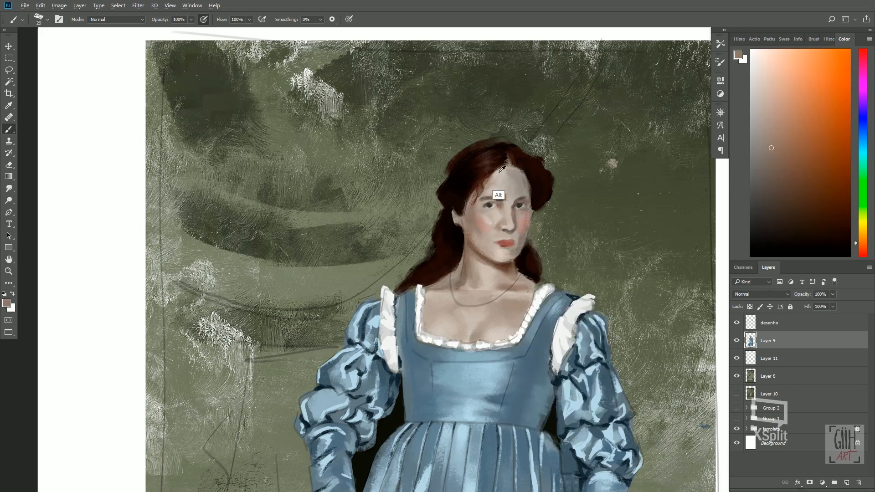
Step: Shade the right edge of the face and darken the line between the lips with deep red
{"action": "left_click", "coordinate": [499, 173], "text": "alt"}
{"action": "left_click", "coordinate": [527, 218], "text": "alt"}
{"action": "mouse_move", "coordinate": [529, 211]}
{"action": "left_mouse_down"}
{"action": "mouse_move", "coordinate": [525, 228]}
{"action": "mouse_move", "coordinate": [504, 241]}
{"action": "mouse_move", "coordinate": [516, 240]}
{"action": "left_mouse_up"}
{"action": "key", "text": "bracketleft"}
{"action": "left_click", "coordinate": [506, 244], "text": "alt"}
{"action": "left_click_drag", "start_coordinate": [501, 245], "coordinate": [514, 247]}
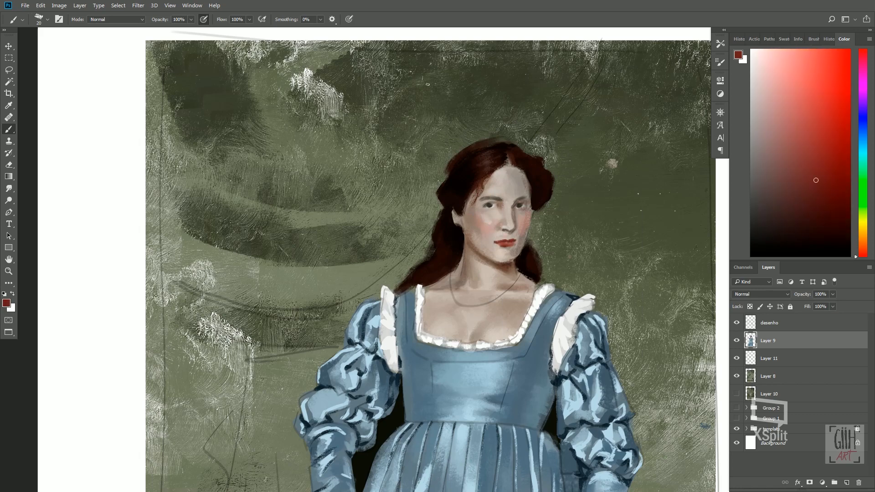
Step: Darken the eyes and eyebrows using pressure-controlled brush size
{"action": "left_click", "coordinate": [349, 19]}
{"action": "left_click", "coordinate": [490, 205], "text": "alt"}
{"action": "mouse_move", "coordinate": [484, 204]}
{"action": "left_mouse_down"}
{"action": "mouse_move", "coordinate": [527, 204]}
{"action": "mouse_move", "coordinate": [486, 198]}
{"action": "left_mouse_up"}
{"action": "left_click", "coordinate": [507, 185], "text": "alt"}
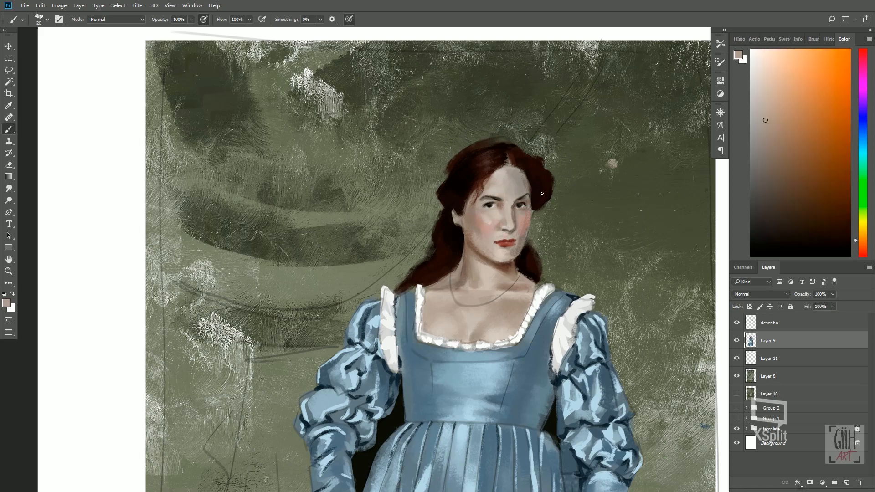
Step: Define the right eyebrow and eye with a smaller brush, using uniform-width strokes in sampled dark tones
{"action": "key", "text": "ctrl+plus"}
{"action": "key", "text": "ctrl+plus"}
{"action": "key", "text": "bracketleft"}
{"action": "key", "text": "bracketleft"}
{"action": "left_click", "coordinate": [349, 19]}
{"action": "left_click", "coordinate": [544, 236], "text": "alt"}
{"action": "left_click_drag", "start_coordinate": [592, 235], "coordinate": [615, 230]}
{"action": "left_click", "coordinate": [579, 188], "text": "alt"}
Step: Model the nose base and cheek with sampled skin tones and lighten the chin with a larger brush
{"action": "left_click", "coordinate": [571, 276], "text": "alt"}
{"action": "mouse_move", "coordinate": [567, 283]}
{"action": "left_mouse_down"}
{"action": "mouse_move", "coordinate": [576, 284]}
{"action": "mouse_move", "coordinate": [538, 275]}
{"action": "mouse_move", "coordinate": [510, 280]}
{"action": "left_mouse_up"}
{"action": "left_click", "coordinate": [575, 278], "text": "alt"}
{"action": "key", "text": "bracketright"}
{"action": "key", "text": "bracketright"}
{"action": "left_click", "coordinate": [531, 278], "text": "alt"}
{"action": "left_click_drag", "start_coordinate": [549, 321], "coordinate": [571, 341]}
Step: Lighten the forehead with a sampled pale skin tone
{"action": "left_click", "coordinate": [565, 182], "text": "alt"}
{"action": "left_click_drag", "start_coordinate": [589, 182], "coordinate": [596, 212]}
{"action": "key", "text": "ctrl+minus"}
{"action": "key", "text": "ctrl+minus"}
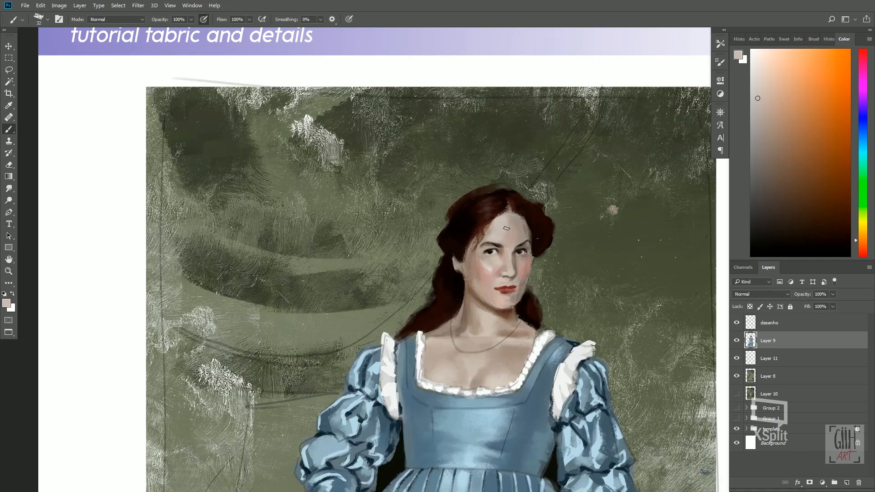
Step: Reinforce the outlines of both eyes and touch up the upper lip with sampled tones
{"action": "key", "text": "ctrl+plus"}
{"action": "key", "text": "ctrl+plus"}
{"action": "left_click", "coordinate": [547, 251], "text": "alt"}
{"action": "left_click_drag", "start_coordinate": [532, 252], "coordinate": [610, 254]}
{"action": "left_click", "coordinate": [605, 245], "text": "alt"}
{"action": "left_click_drag", "start_coordinate": [586, 318], "coordinate": [594, 316]}
{"action": "left_click", "coordinate": [636, 242], "text": "alt"}
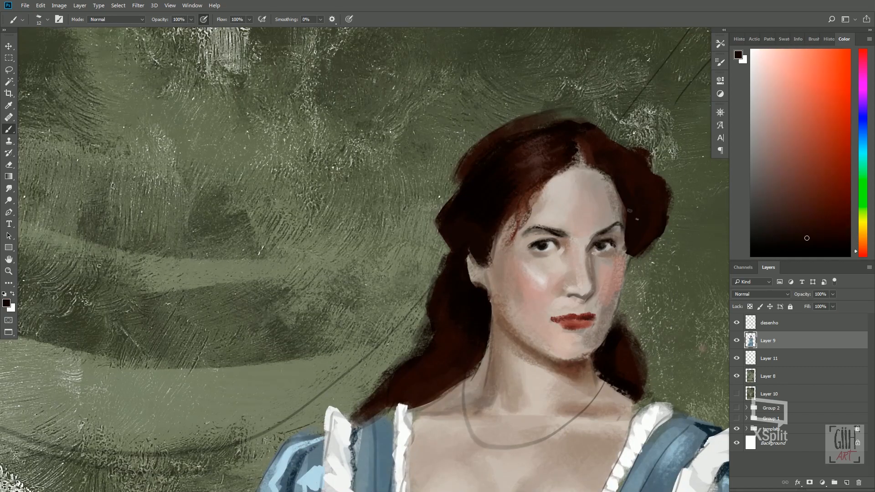
Step: Refine the right contour of the face from temple to jaw and the skin just below the lower lip
{"action": "left_click", "coordinate": [621, 278], "text": "alt"}
{"action": "mouse_move", "coordinate": [623, 196]}
{"action": "left_mouse_down"}
{"action": "mouse_move", "coordinate": [629, 264]}
{"action": "mouse_move", "coordinate": [614, 313]}
{"action": "left_mouse_up"}
{"action": "left_click", "coordinate": [566, 338], "text": "alt"}
{"action": "left_click_drag", "start_coordinate": [561, 338], "coordinate": [573, 340]}
{"action": "key", "text": "bracketright"}
{"action": "key", "text": "bracketright"}
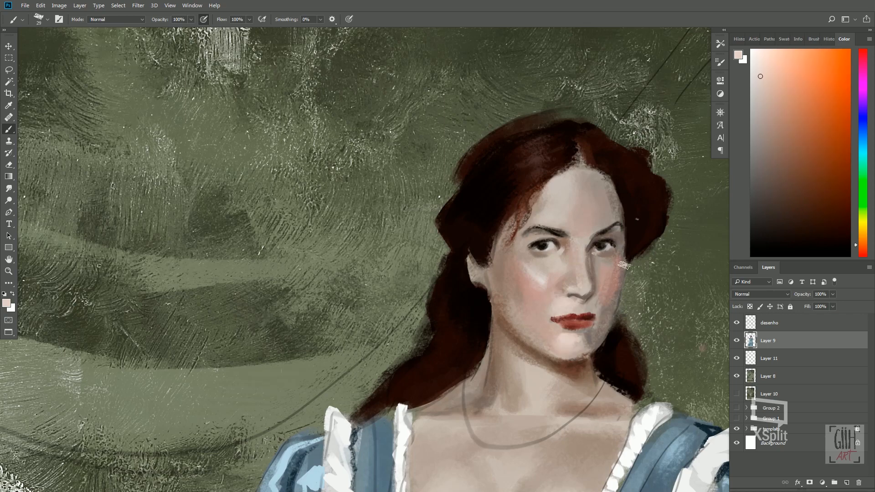
{"action": "key", "text": "bracketleft"}
{"action": "key", "text": "bracketleft"}
{"action": "key", "text": "ctrl+minus"}
{"action": "key", "text": "ctrl+minus"}
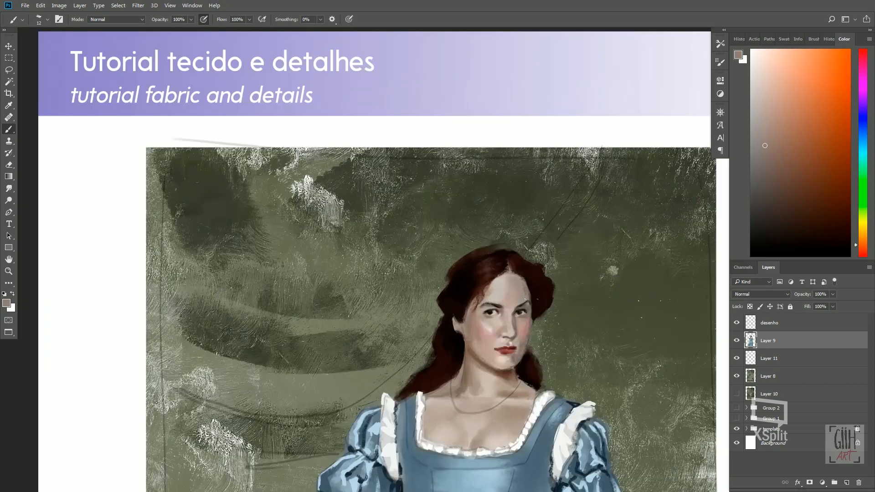
Step: Blend the shadow across the neck beneath the jaw with sampled skin tones
{"action": "left_click", "coordinate": [480, 355], "text": "alt"}
{"action": "left_click", "coordinate": [504, 377], "text": "alt"}
{"action": "mouse_move", "coordinate": [483, 370]}
{"action": "left_mouse_down"}
{"action": "mouse_move", "coordinate": [483, 384]}
{"action": "mouse_move", "coordinate": [510, 379]}
{"action": "left_mouse_up"}
{"action": "left_click", "coordinate": [482, 388], "text": "alt"}
{"action": "left_click", "coordinate": [477, 398], "text": "alt"}
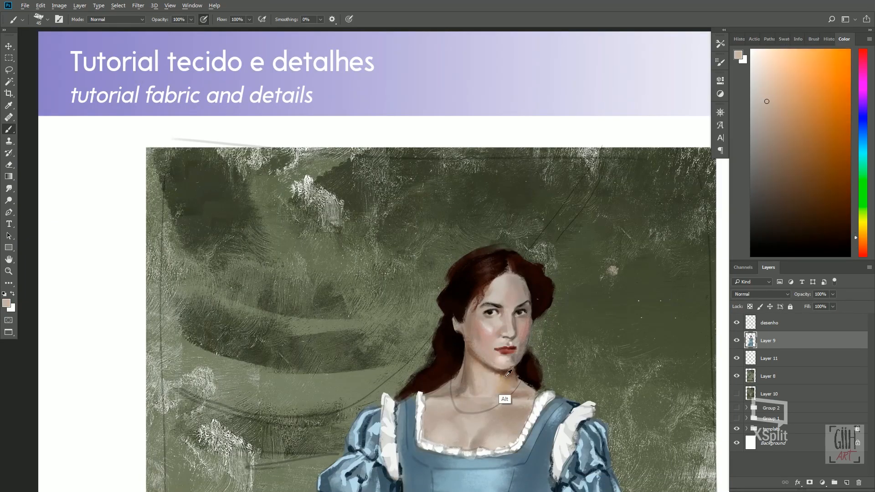
Step: Shade the left cheek and jaw below the ear with sampled skin tones
{"action": "left_click", "coordinate": [472, 326], "text": "alt"}
{"action": "left_click_drag", "start_coordinate": [471, 325], "coordinate": [479, 346]}
{"action": "left_click", "coordinate": [477, 342], "text": "alt"}
{"action": "left_click", "coordinate": [490, 333], "text": "alt"}
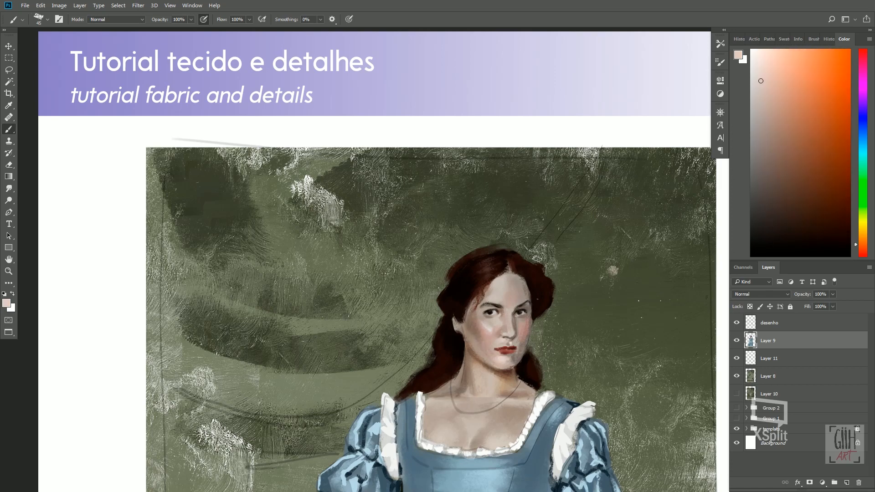
Step: Refine the nose and mouth details with a fine brush and sampled skin and dark red tones
{"action": "key", "text": "bracketleft"}
{"action": "key", "text": "bracketleft"}
{"action": "key", "text": "bracketleft"}
{"action": "left_click", "coordinate": [518, 318], "text": "alt"}
{"action": "left_click", "coordinate": [518, 354], "text": "alt"}
{"action": "left_click", "coordinate": [523, 360], "text": "alt"}
{"action": "key", "text": "ctrl+plus"}
{"action": "left_click", "coordinate": [585, 420], "text": "alt"}
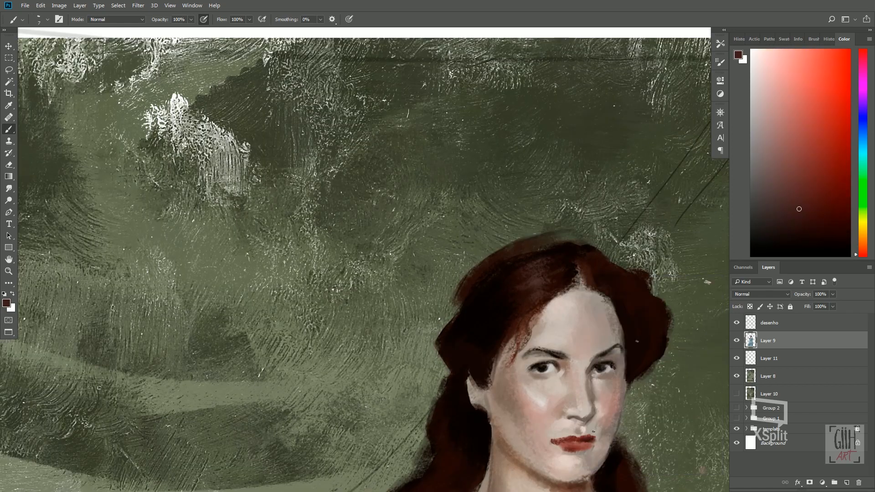
{"action": "left_click", "coordinate": [349, 20]}
Step: Review the whole painting and the portrait's face, and sample a pale skin tone from the face
{"action": "key", "text": "ctrl+minus"}
{"action": "key", "text": "ctrl+minus"}
{"action": "key", "text": "ctrl+minus"}
{"action": "key", "text": "ctrl+minus"}
{"action": "key", "text": "ctrl+minus"}
{"action": "key", "text": "ctrl+minus"}
{"action": "key", "text": "ctrl+plus"}
{"action": "key", "text": "ctrl+plus"}
{"action": "key", "text": "ctrl+plus"}
{"action": "key", "text": "ctrl+plus"}
{"action": "key", "text": "ctrl+plus"}
{"action": "left_click", "coordinate": [524, 380], "text": "alt"}
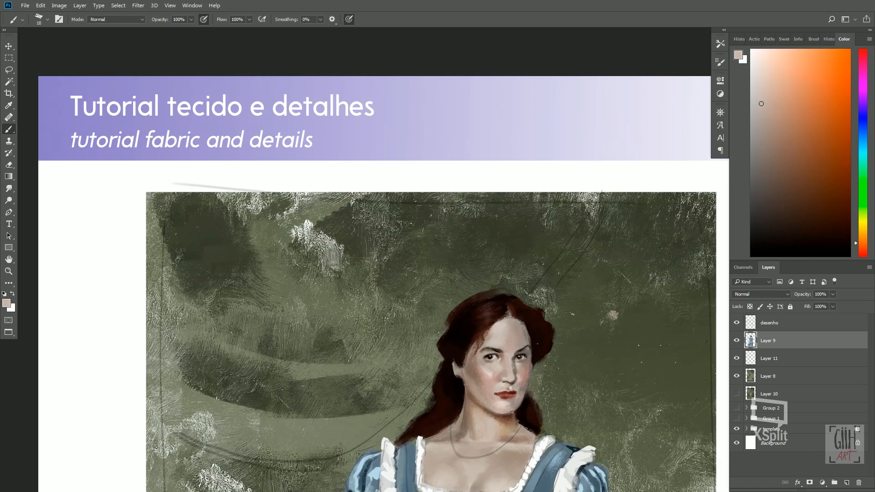
Step: Touch up the mouth and cheeks with sampled dark red and pale skin tones
{"action": "left_click", "coordinate": [524, 380], "text": "alt"}
{"action": "left_click", "coordinate": [522, 382], "text": "alt"}
{"action": "left_click", "coordinate": [523, 395], "text": "alt"}
{"action": "left_click", "coordinate": [516, 379], "text": "alt"}
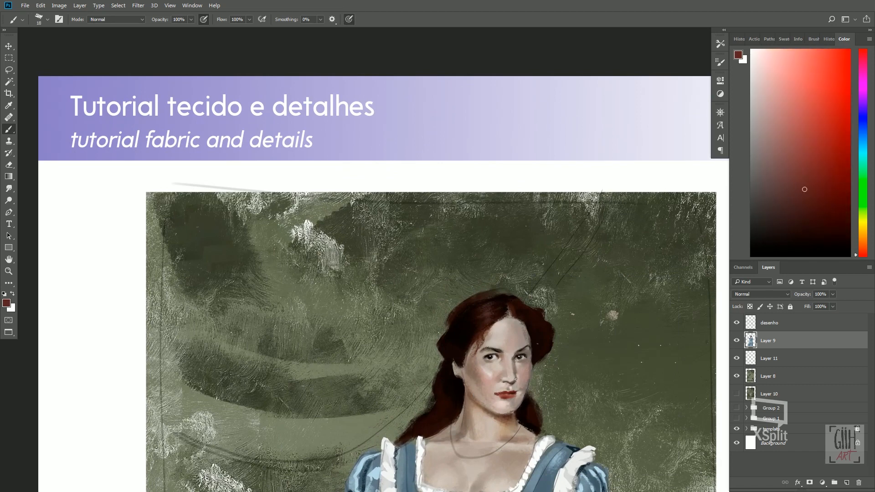
{"action": "left_click", "coordinate": [532, 380], "text": "alt"}
{"action": "left_click", "coordinate": [498, 363], "text": "alt"}
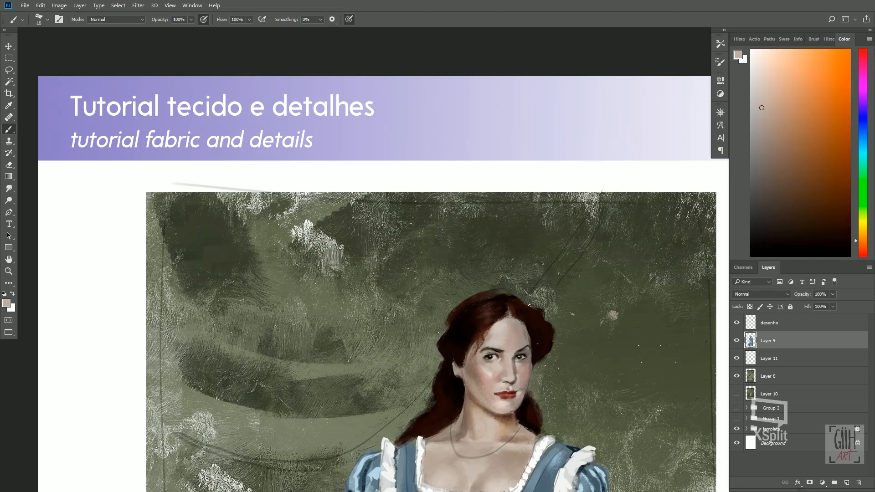
{"action": "left_click", "coordinate": [500, 363], "text": "alt"}
Step: Refine the ear and the adjoining hair edge with sampled skin and dark brown tones
{"action": "left_click", "coordinate": [764, 65]}
{"action": "scroll", "coordinate": [476, 343], "scroll_direction": "up", "scroll_amount": 2}
{"action": "left_click", "coordinate": [484, 383], "text": "alt"}
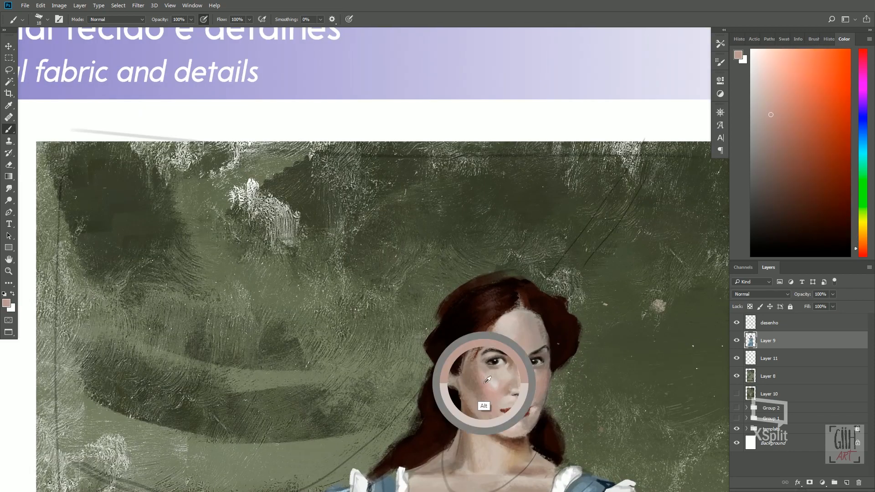
{"action": "left_click_drag", "start_coordinate": [460, 364], "coordinate": [458, 381]}
{"action": "left_click", "coordinate": [460, 368], "text": "alt"}
{"action": "mouse_move", "coordinate": [467, 380]}
{"action": "left_mouse_down"}
{"action": "mouse_move", "coordinate": [479, 392]}
{"action": "mouse_move", "coordinate": [464, 244]}
{"action": "left_mouse_up"}
Step: Blend the jaw and chin shadow with the Smudge tool at 11% strength and hide the desenho layer
{"action": "key", "text": "e"}
{"action": "left_click", "coordinate": [9, 188]}
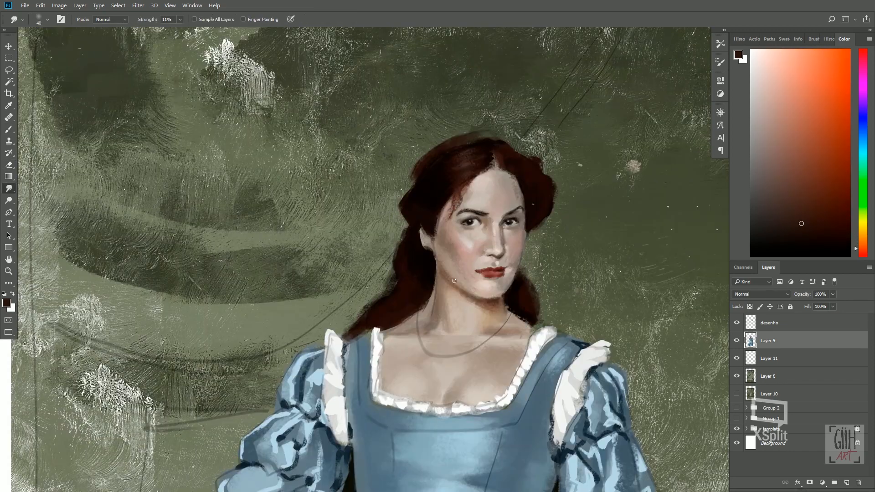
{"action": "left_click", "coordinate": [737, 322]}
{"action": "left_click_drag", "start_coordinate": [474, 302], "coordinate": [478, 309]}
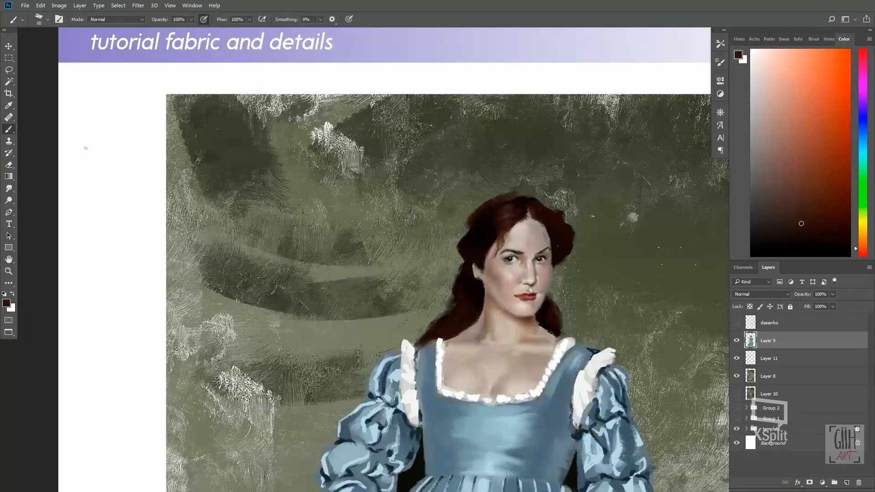
Step: Add pale highlights to the chest and refine the forehead and face edge with sampled skin tones
{"action": "left_click", "coordinate": [517, 379], "text": "alt"}
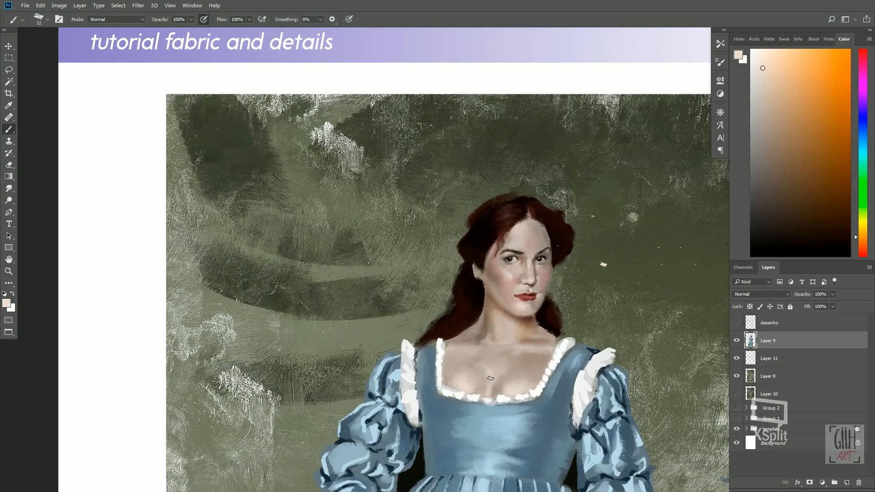
{"action": "left_click", "coordinate": [499, 386], "text": "alt"}
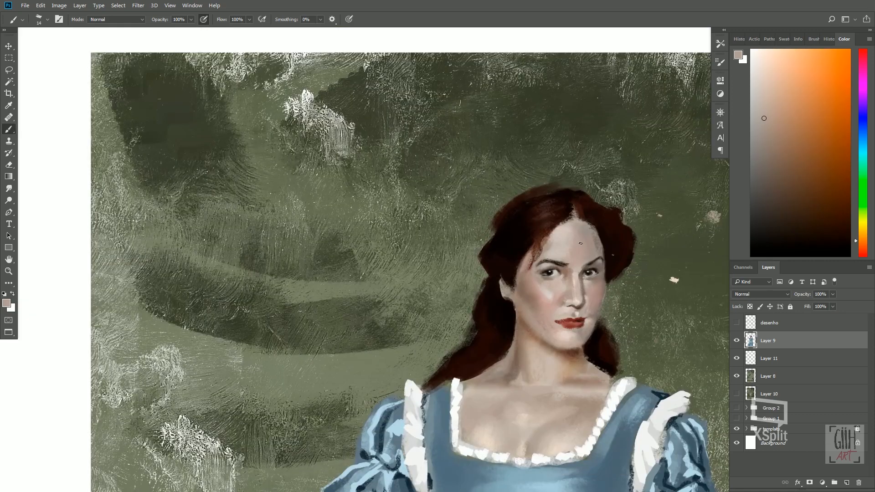
{"action": "left_click", "coordinate": [504, 287], "text": "alt"}
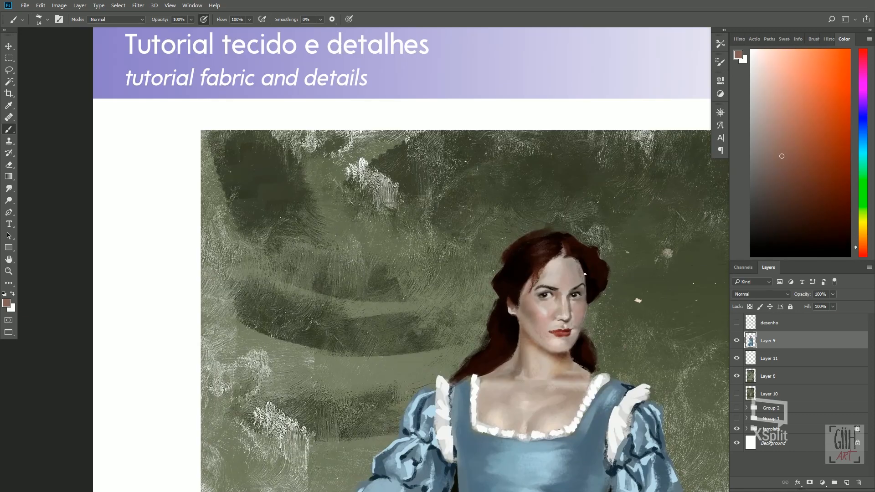
{"action": "left_click", "coordinate": [586, 313], "text": "alt"}
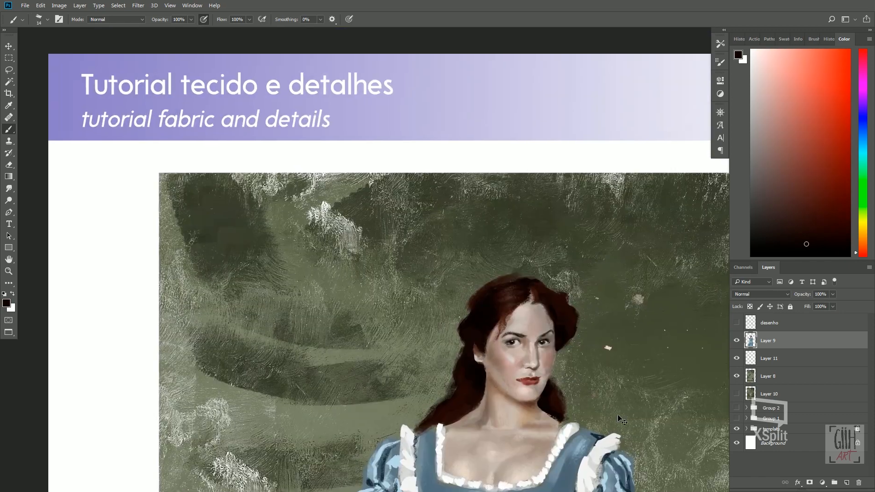
{"action": "left_click", "coordinate": [498, 332], "text": "alt"}
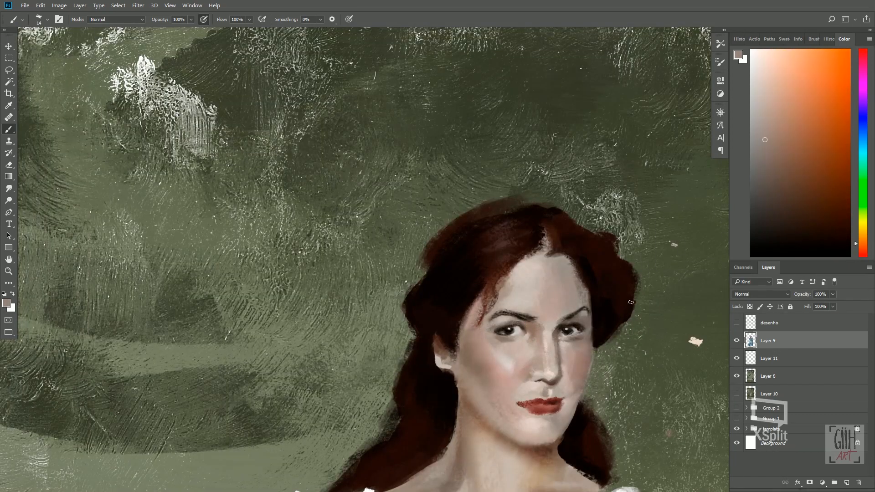
Step: Refine the cheek, nose and chin shading with several sampled skin tones
{"action": "left_click", "coordinate": [546, 392], "text": "alt"}
{"action": "left_click", "coordinate": [527, 382], "text": "alt"}
{"action": "left_click_drag", "start_coordinate": [528, 380], "coordinate": [533, 372]}
{"action": "left_click", "coordinate": [524, 379], "text": "alt"}
{"action": "left_click", "coordinate": [518, 412], "text": "alt"}
Step: Shade the hand and fingers below the white cuff with a small brush and a brown skin tone
{"action": "right_click", "coordinate": [559, 436]}
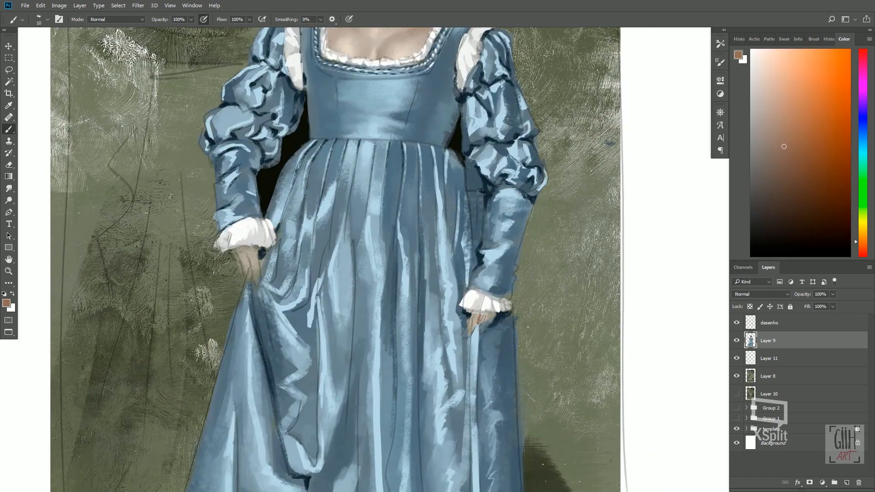
{"action": "left_click_drag", "start_coordinate": [242, 251], "coordinate": [277, 274]}
{"action": "left_click", "coordinate": [349, 19]}
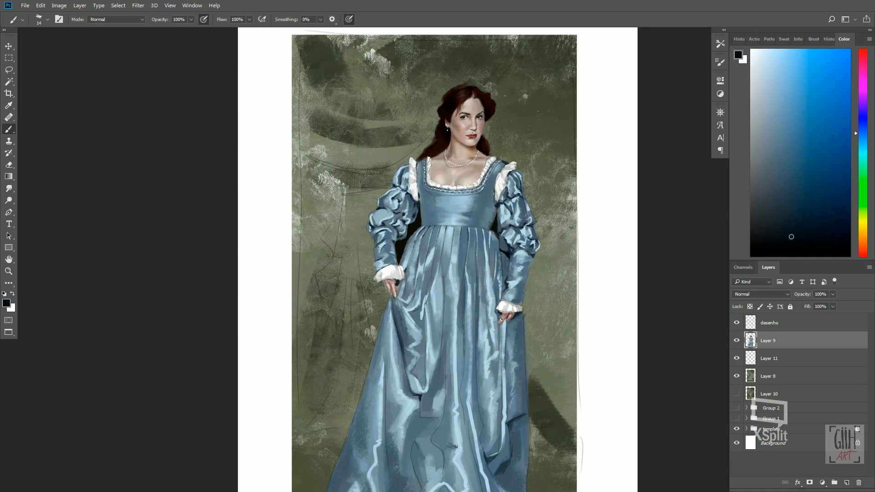
Step: Set the Texture Painting brush to 31 px and refine the upper folds of the figure's left sleeve with sampled blues
{"action": "right_click", "coordinate": [572, 187]}
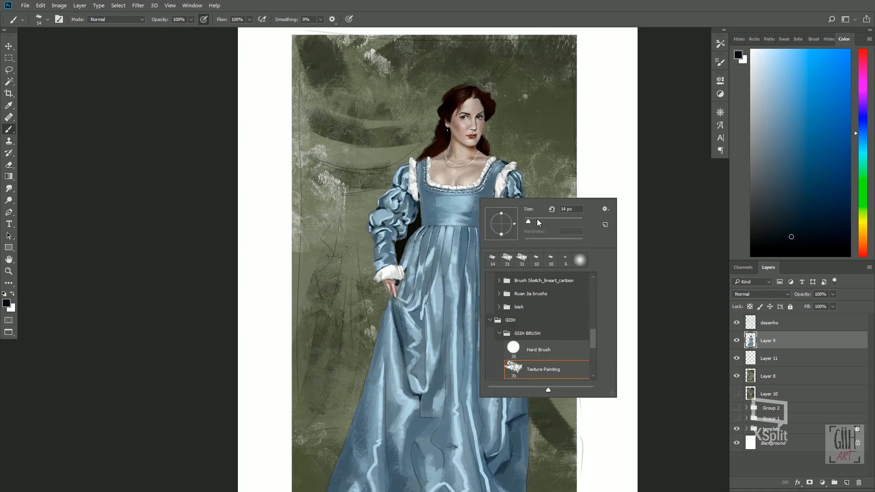
{"action": "key", "text": "Return"}
{"action": "left_click", "coordinate": [506, 250], "text": "alt"}
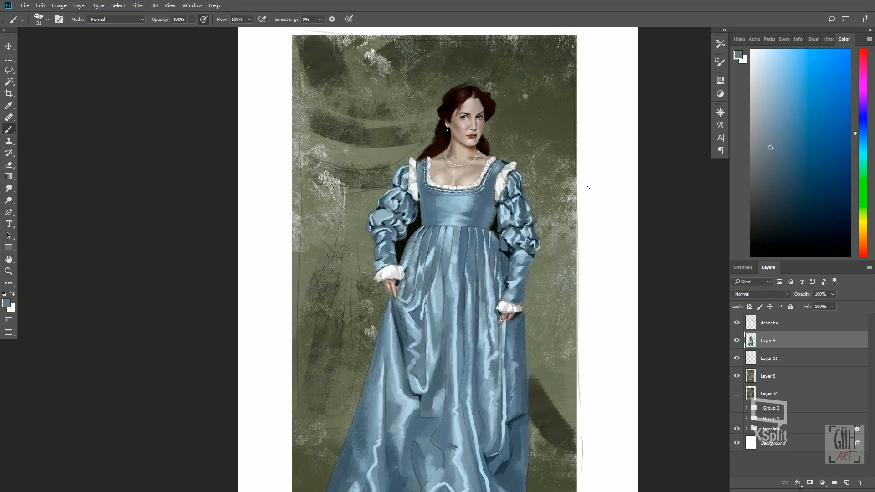
{"action": "left_click", "coordinate": [520, 202], "text": "alt"}
{"action": "left_click", "coordinate": [513, 196], "text": "alt"}
{"action": "left_click", "coordinate": [506, 213], "text": "alt"}
{"action": "left_click", "coordinate": [504, 213], "text": "alt"}
Step: Refine the lower puffs and forearm of the figure's left sleeve with sampled light and dark blues
{"action": "left_click", "coordinate": [521, 265], "text": "alt"}
{"action": "left_click", "coordinate": [512, 228], "text": "alt"}
{"action": "left_click", "coordinate": [528, 233], "text": "alt"}
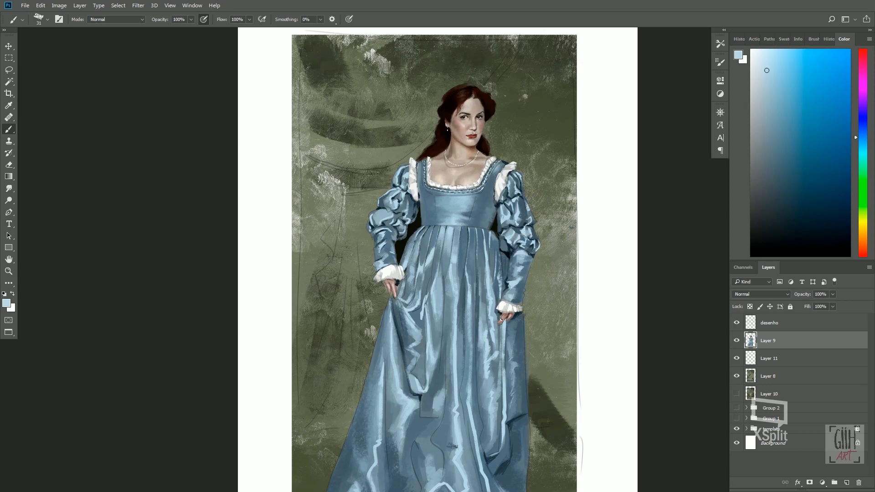
{"action": "left_click", "coordinate": [540, 263], "text": "alt"}
{"action": "left_click", "coordinate": [529, 228], "text": "alt"}
{"action": "left_click", "coordinate": [532, 224], "text": "alt"}
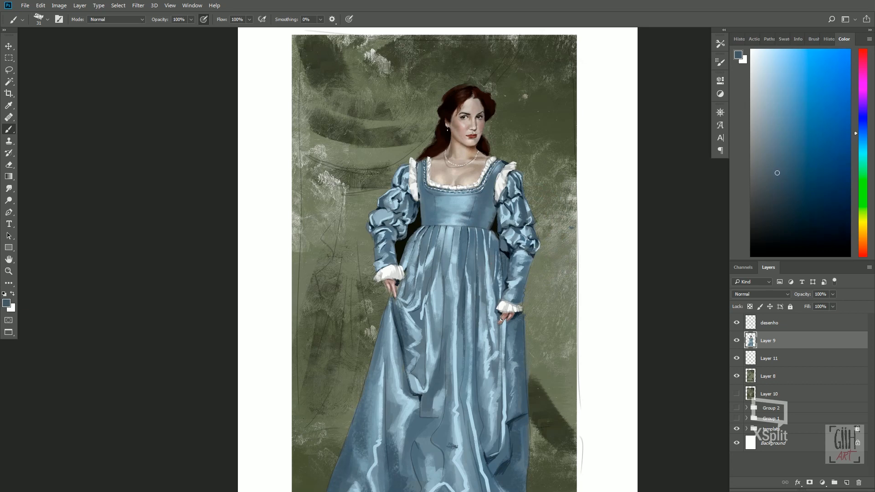
Step: Refine the puffed folds of the figure's right sleeve with sampled light and mid blues
{"action": "left_click", "coordinate": [383, 222], "text": "alt"}
{"action": "left_click", "coordinate": [379, 226], "text": "alt"}
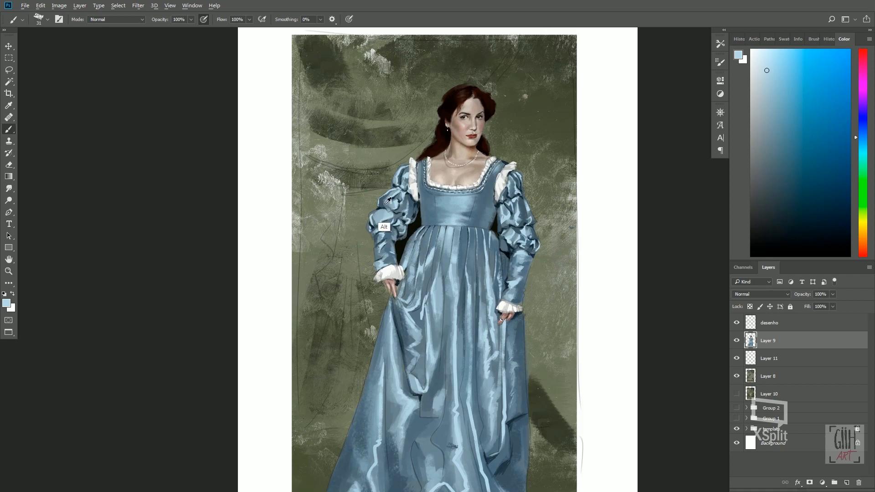
{"action": "left_click", "coordinate": [380, 216], "text": "alt"}
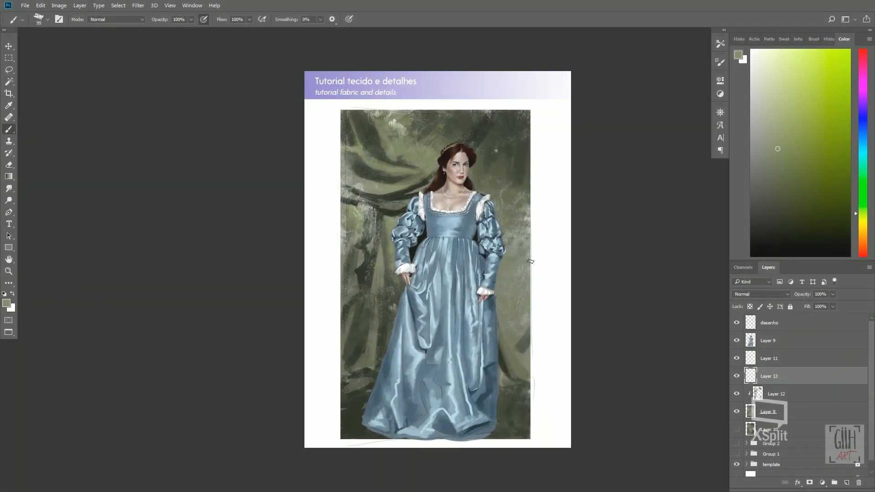
Step: Try the Texture 1 brush at 177 px in dark green on the background of Layer 13 and undo the stroke
{"action": "left_click", "coordinate": [43, 19]}
{"action": "scroll", "coordinate": [122, 171], "scroll_direction": "down", "scroll_amount": 3}
{"action": "left_click", "coordinate": [26, 144]}
{"action": "mouse_move", "coordinate": [119, 119]}
{"action": "left_mouse_down"}
{"action": "mouse_move", "coordinate": [120, 187]}
{"action": "mouse_move", "coordinate": [120, 118]}
{"action": "mouse_move", "coordinate": [120, 128]}
{"action": "left_mouse_up"}
{"action": "left_click", "coordinate": [69, 166]}
{"action": "left_click", "coordinate": [775, 209]}
{"action": "left_click_drag", "start_coordinate": [521, 261], "coordinate": [527, 272]}
{"action": "key", "text": "ctrl+z"}
Step: Try the Surface brush on the background beside the dress and undo the stroke
{"action": "left_click", "coordinate": [47, 20]}
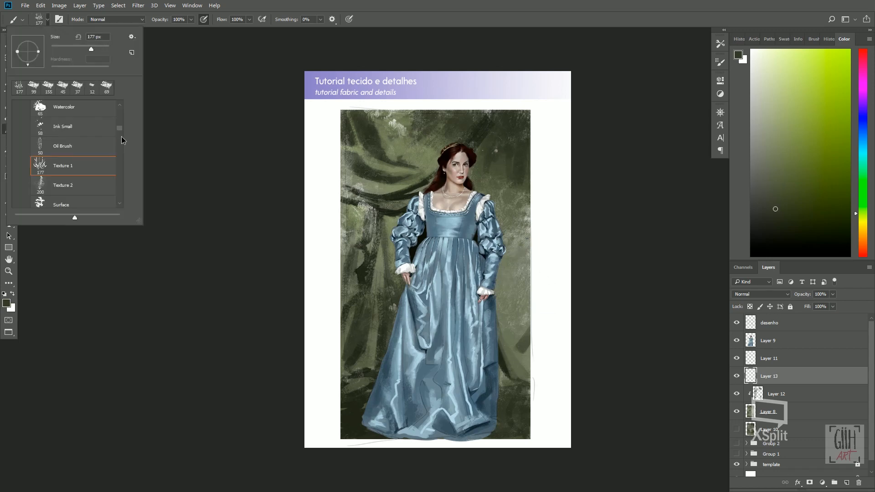
{"action": "left_click", "coordinate": [64, 204]}
{"action": "left_click", "coordinate": [511, 292]}
{"action": "left_click", "coordinate": [48, 19]}
{"action": "key", "text": "ctrl+z"}
Step: Scatter dark and pale grey-green speckles across the backdrop on Layer 13 with a leafy texture brush
{"action": "left_click_drag", "start_coordinate": [119, 129], "coordinate": [120, 132]}
{"action": "left_click", "coordinate": [64, 158]}
{"action": "left_click", "coordinate": [545, 207]}
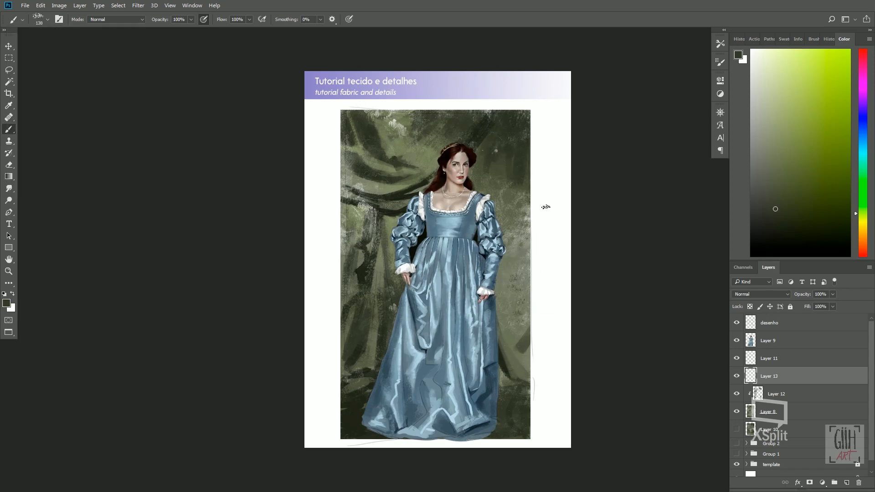
{"action": "left_click_drag", "start_coordinate": [384, 269], "coordinate": [378, 283]}
{"action": "left_click", "coordinate": [779, 234]}
{"action": "left_click", "coordinate": [775, 180]}
{"action": "left_click", "coordinate": [779, 210]}
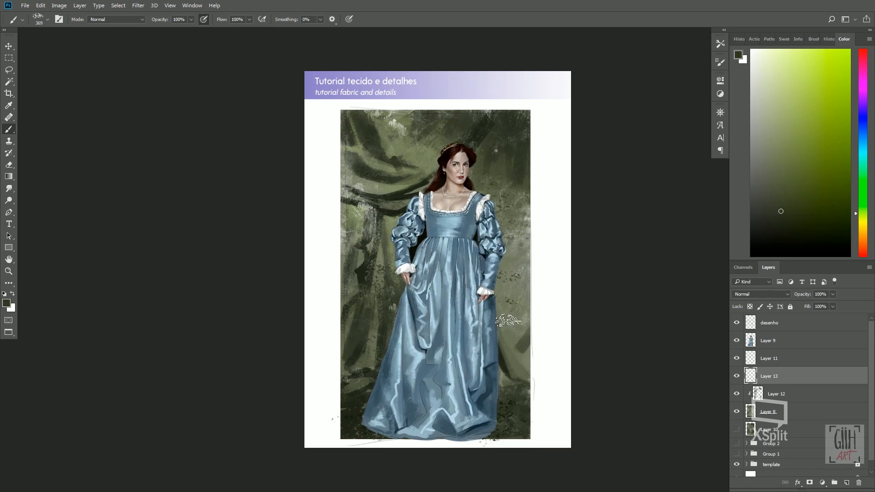
{"action": "left_click_drag", "start_coordinate": [509, 320], "coordinate": [510, 287]}
{"action": "mouse_move", "coordinate": [383, 241]}
{"action": "left_mouse_down"}
{"action": "mouse_move", "coordinate": [403, 132]}
{"action": "mouse_move", "coordinate": [363, 230]}
{"action": "left_mouse_up"}
{"action": "left_click", "coordinate": [768, 135]}
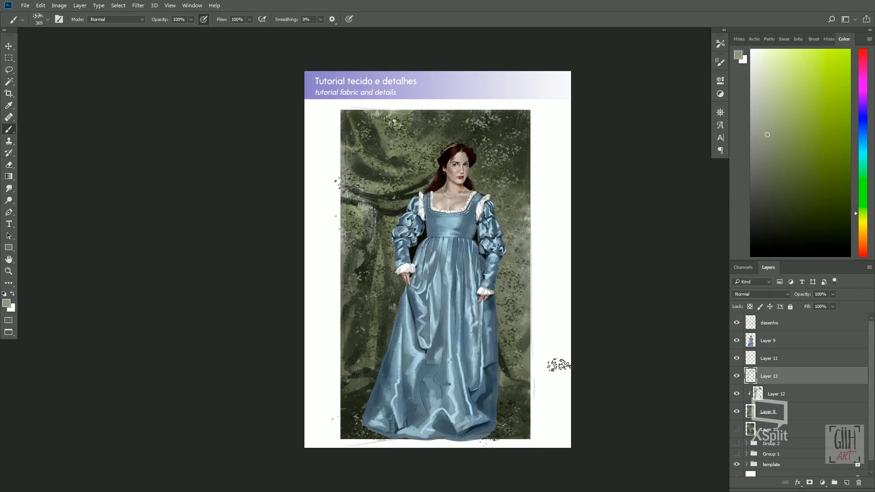
Step: Set Layer 13's blend mode to Lighten after comparing modes and lower its opacity
{"action": "left_click", "coordinate": [760, 294]}
{"action": "left_click", "coordinate": [752, 357]}
{"action": "key", "text": "Down"}
{"action": "key", "text": "Down"}
{"action": "key", "text": "Down"}
{"action": "key", "text": "Down"}
{"action": "key", "text": "Down"}
{"action": "key", "text": "Down"}
{"action": "key", "text": "Down"}
{"action": "key", "text": "Down"}
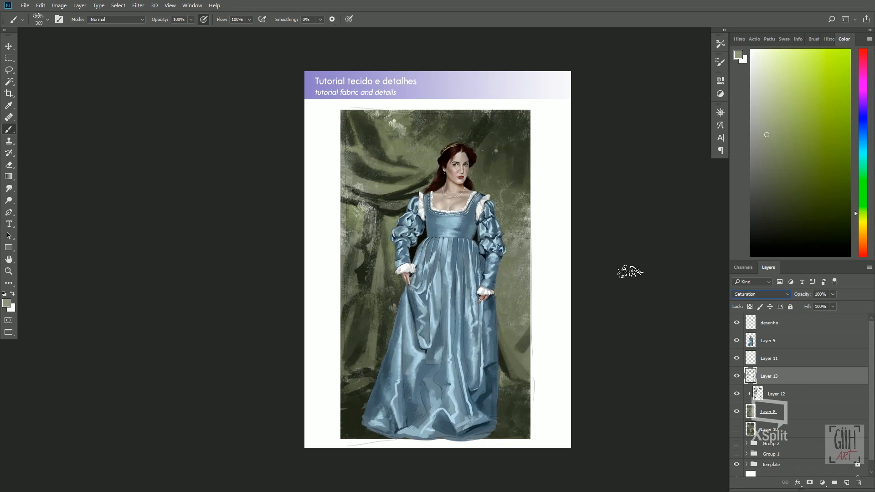
{"action": "key", "text": "Up"}
{"action": "key", "text": "Up"}
{"action": "key", "text": "Up"}
{"action": "key", "text": "Up"}
{"action": "key", "text": "Up"}
{"action": "key", "text": "Up"}
{"action": "key", "text": "Up"}
{"action": "key", "text": "Up"}
{"action": "key", "text": "Up"}
{"action": "key", "text": "Up"}
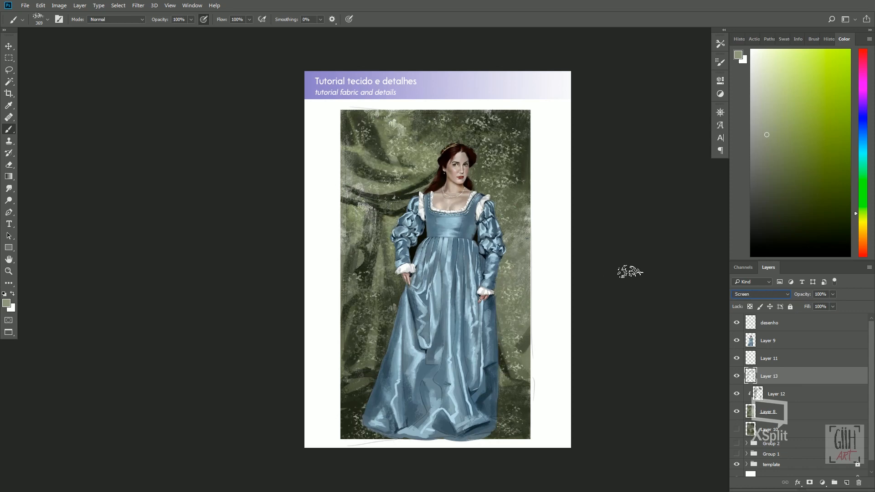
{"action": "key", "text": "Up"}
{"action": "key", "text": "Down"}
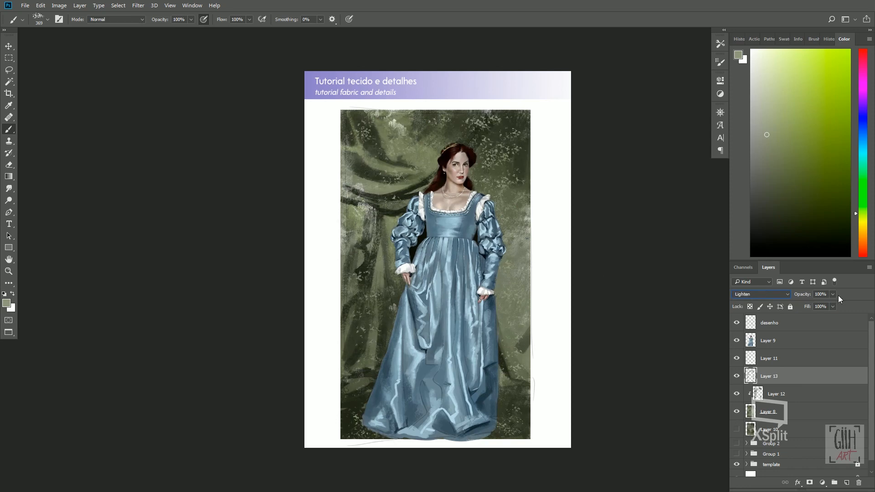
{"action": "left_click", "coordinate": [833, 294]}
{"action": "left_click_drag", "start_coordinate": [836, 304], "coordinate": [822, 305]}
Step: Hide the desenho layer and check the painting with the figure on Layer 9 hidden and shown again
{"action": "left_click", "coordinate": [736, 322]}
{"action": "scroll", "coordinate": [564, 269], "scroll_direction": "down", "scroll_amount": 4}
{"action": "scroll", "coordinate": [553, 282], "scroll_direction": "up", "scroll_amount": 4}
{"action": "scroll", "coordinate": [508, 196], "scroll_direction": "down", "scroll_amount": 4}
{"action": "scroll", "coordinate": [515, 177], "scroll_direction": "up", "scroll_amount": 4}
{"action": "left_click", "coordinate": [768, 341]}
{"action": "left_click", "coordinate": [737, 341]}
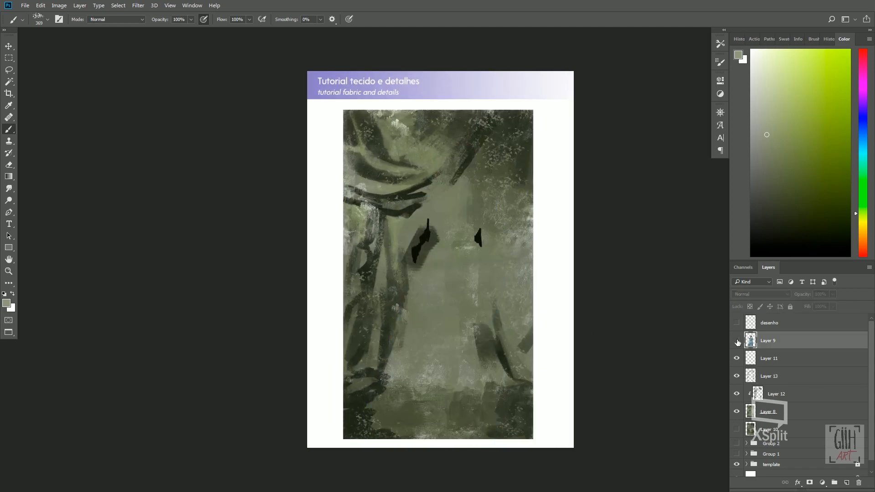
{"action": "left_click", "coordinate": [737, 341]}
{"action": "scroll", "coordinate": [485, 230], "scroll_direction": "up", "scroll_amount": 10}
{"action": "scroll", "coordinate": [423, 191], "scroll_direction": "down", "scroll_amount": 9}
Step: Add a Hue/Saturation adjustment clipped to Layer 9, shifting the dress hue toward teal and slightly lowering the saturation
{"action": "left_click", "coordinate": [822, 483]}
{"action": "left_click", "coordinate": [799, 360]}
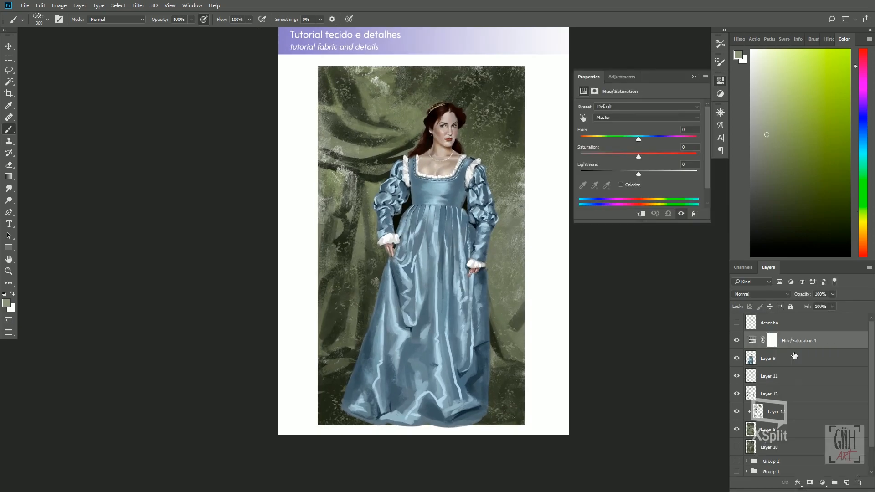
{"action": "left_click", "coordinate": [795, 350], "text": "alt"}
{"action": "left_click_drag", "start_coordinate": [638, 138], "coordinate": [634, 139]}
{"action": "left_click_drag", "start_coordinate": [639, 156], "coordinate": [634, 154]}
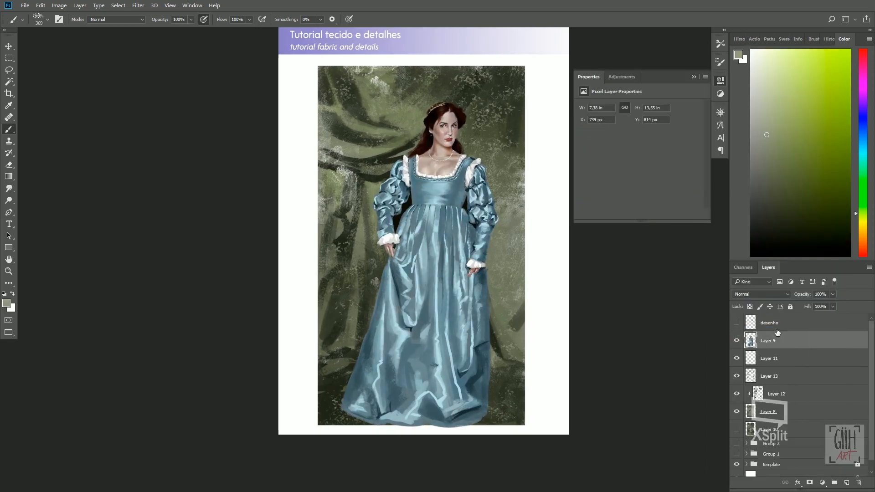
Step: Sharpen the duplicated figure layer with Unsharp Mask and inspect the dress, sleeves and face
{"action": "left_click", "coordinate": [138, 5]}
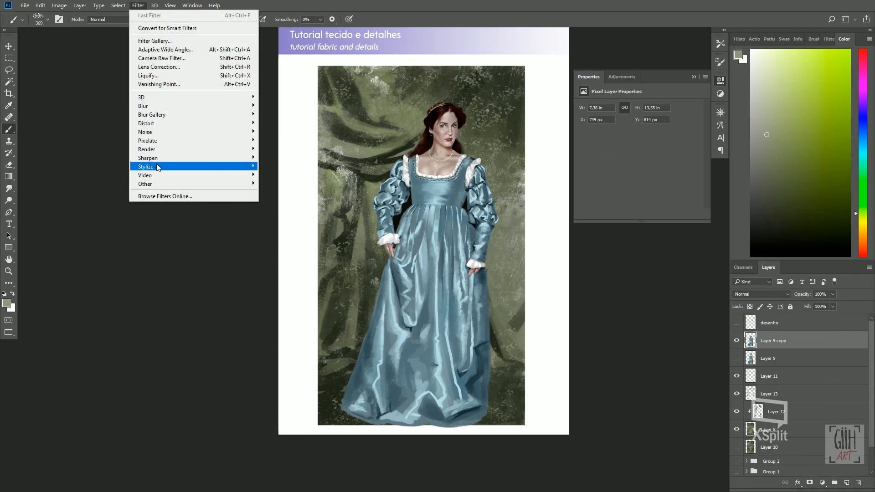
{"action": "mouse_move", "coordinate": [169, 160]}
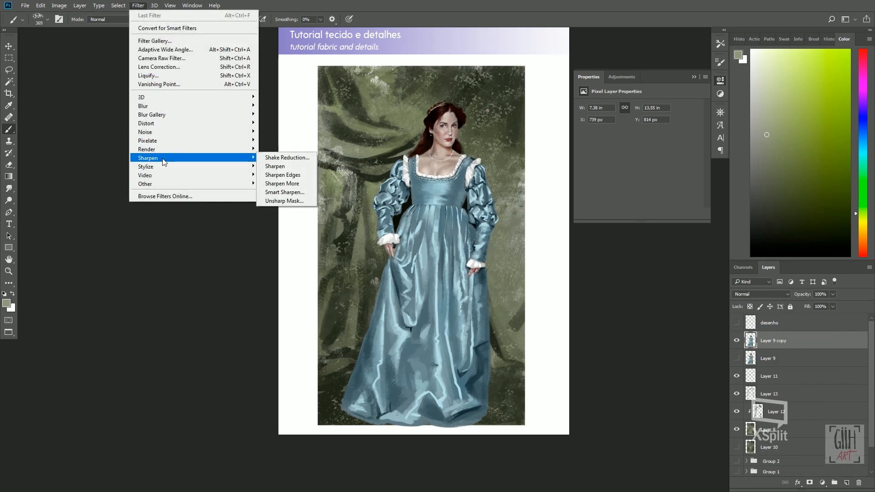
{"action": "left_click", "coordinate": [285, 201]}
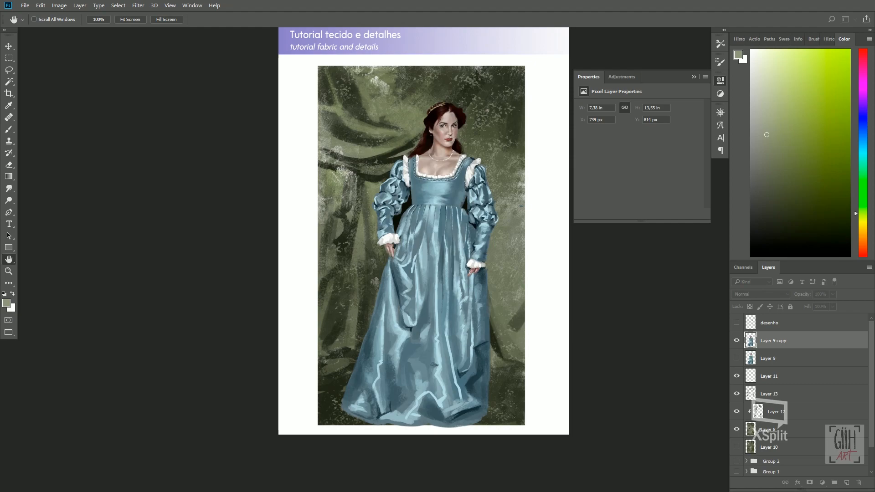
{"action": "key", "text": "b"}
{"action": "scroll", "coordinate": [413, 196], "scroll_direction": "up", "scroll_amount": 5}
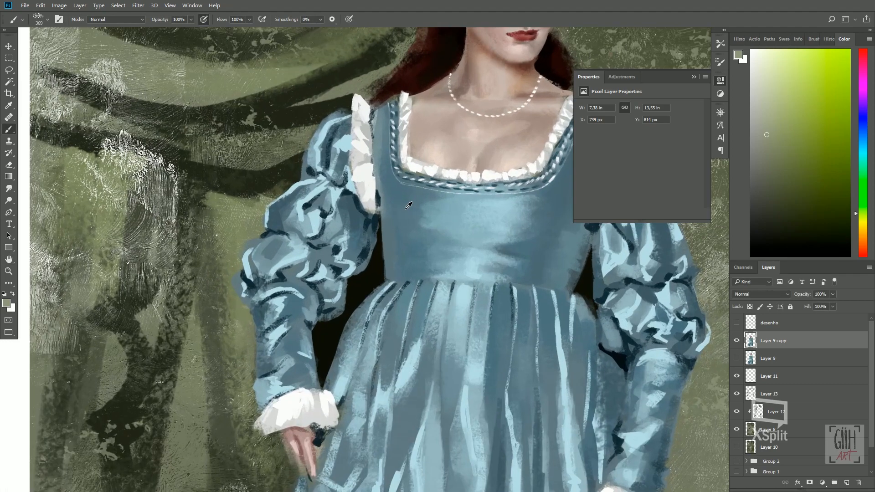
{"action": "scroll", "coordinate": [409, 205], "scroll_direction": "down", "scroll_amount": 4}
{"action": "scroll", "coordinate": [458, 161], "scroll_direction": "up", "scroll_amount": 2}
{"action": "scroll", "coordinate": [458, 162], "scroll_direction": "down", "scroll_amount": 2}
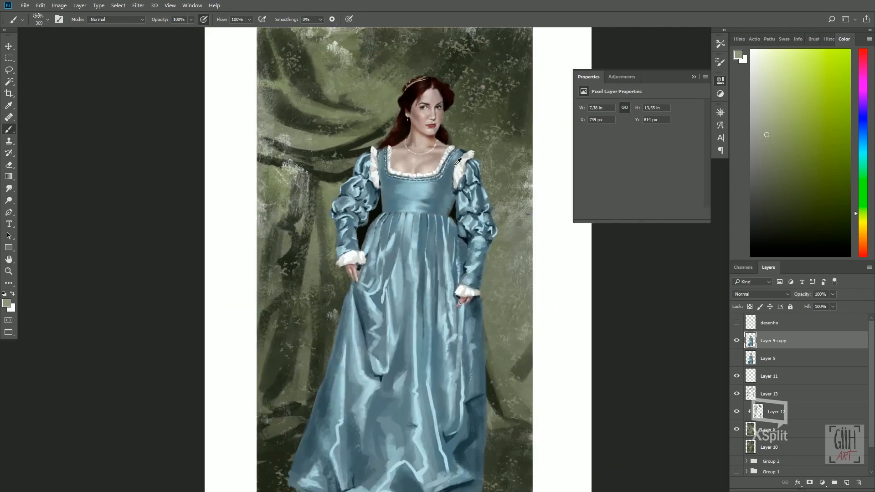
{"action": "scroll", "coordinate": [458, 161], "scroll_direction": "down", "scroll_amount": 1}
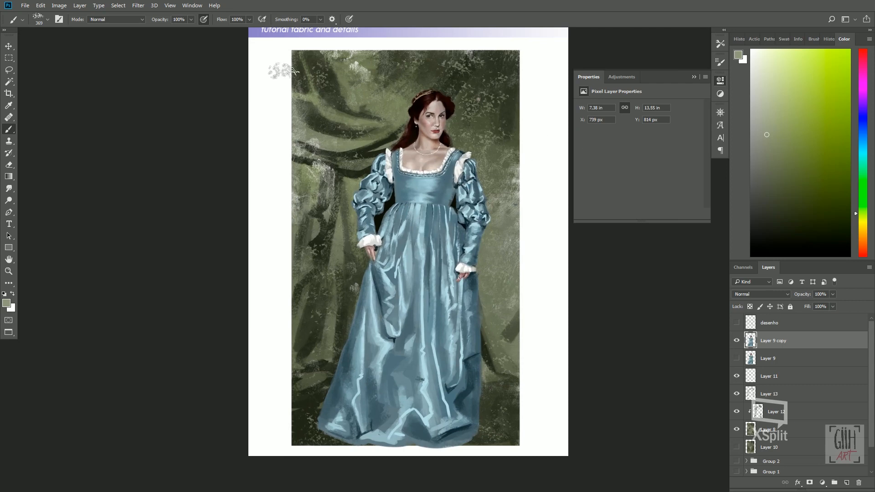
Step: Apply Unsharp Mask to the figure copy a second time and check the whole painting
{"action": "left_click", "coordinate": [139, 5]}
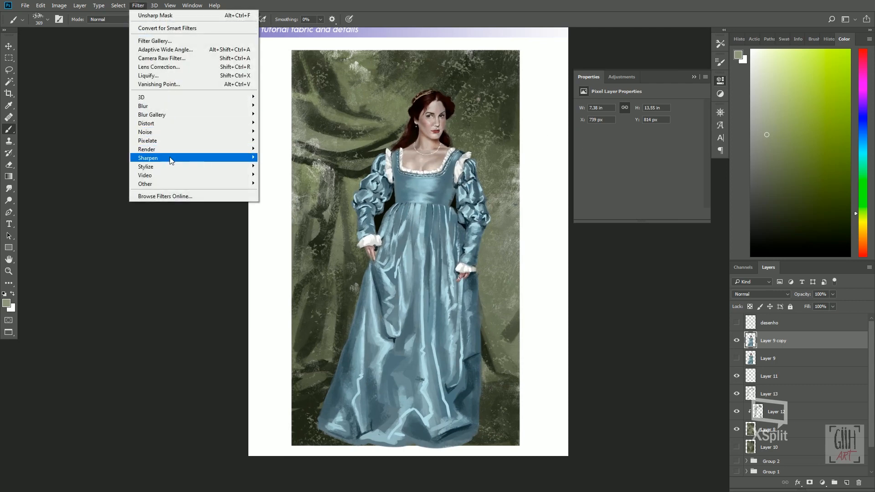
{"action": "mouse_move", "coordinate": [173, 158]}
{"action": "left_click", "coordinate": [285, 201]}
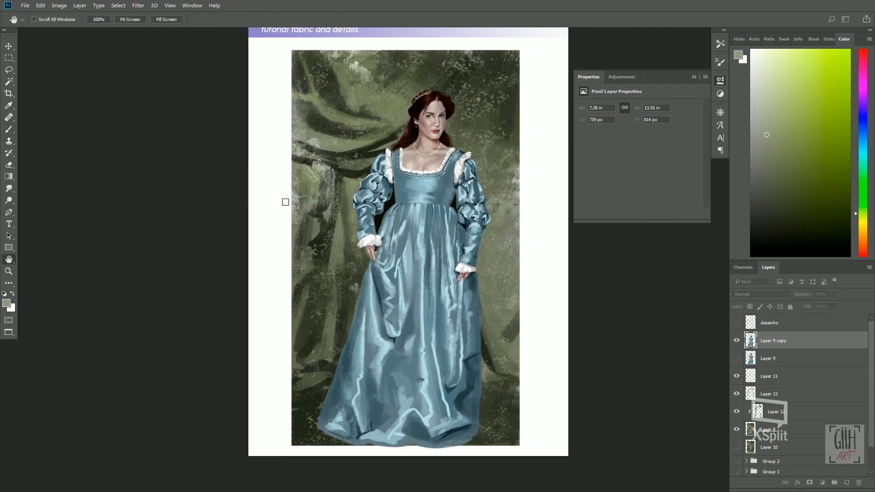
{"action": "left_click", "coordinate": [489, 200]}
{"action": "scroll", "coordinate": [489, 201], "scroll_direction": "down", "scroll_amount": 4}
{"action": "scroll", "coordinate": [527, 175], "scroll_direction": "up", "scroll_amount": 3}
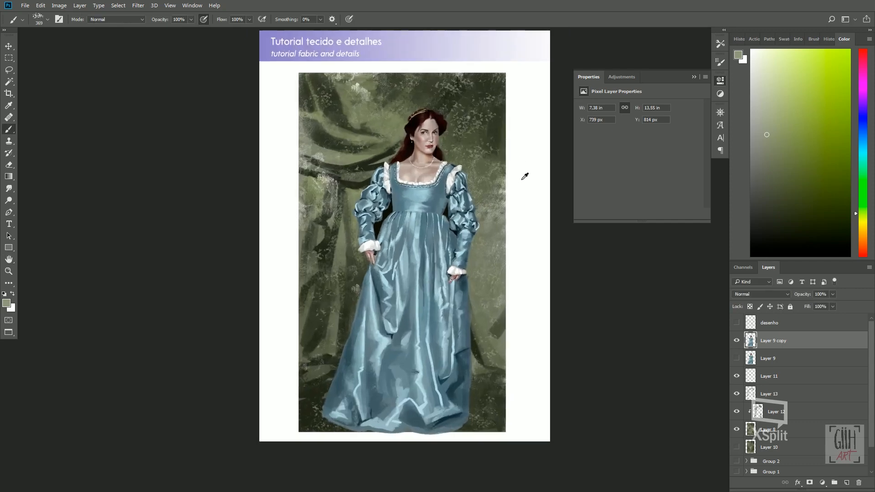